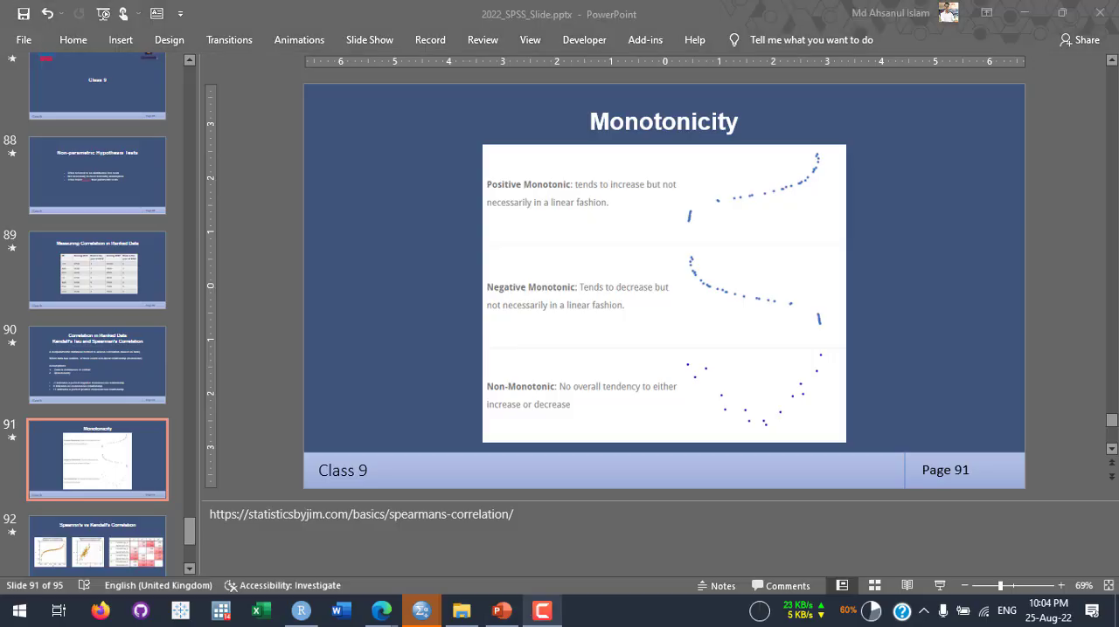
# - Shrink the notes area below the slide and display slide 93, Wilcoxon Signed Rank Test
pyautogui.click(431, 273)
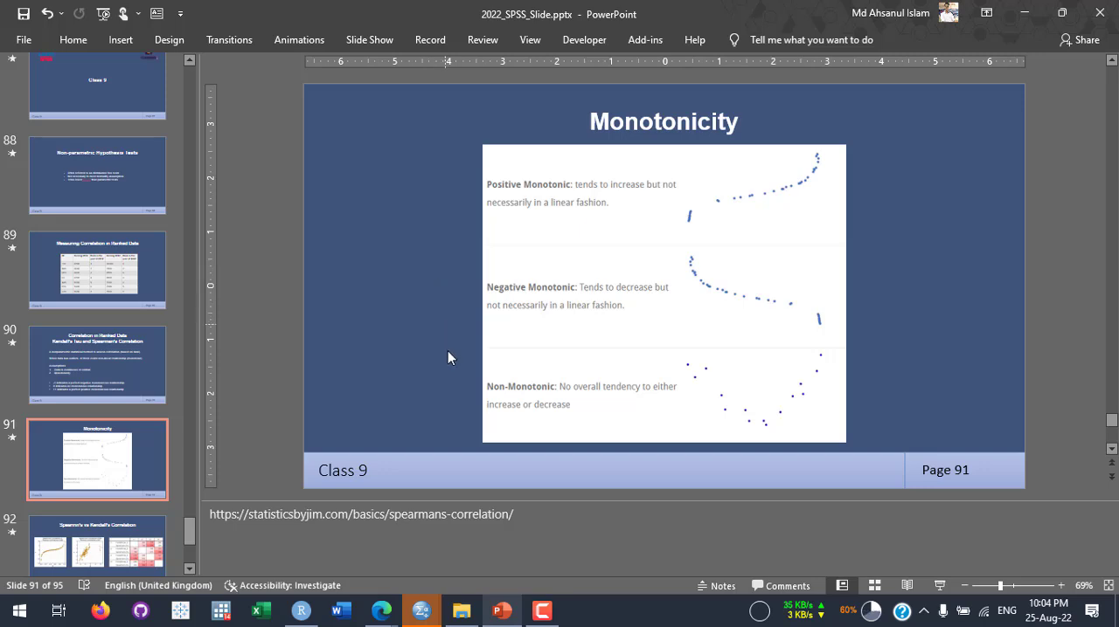
pyautogui.moveTo(450, 498); pyautogui.dragTo(461, 556)
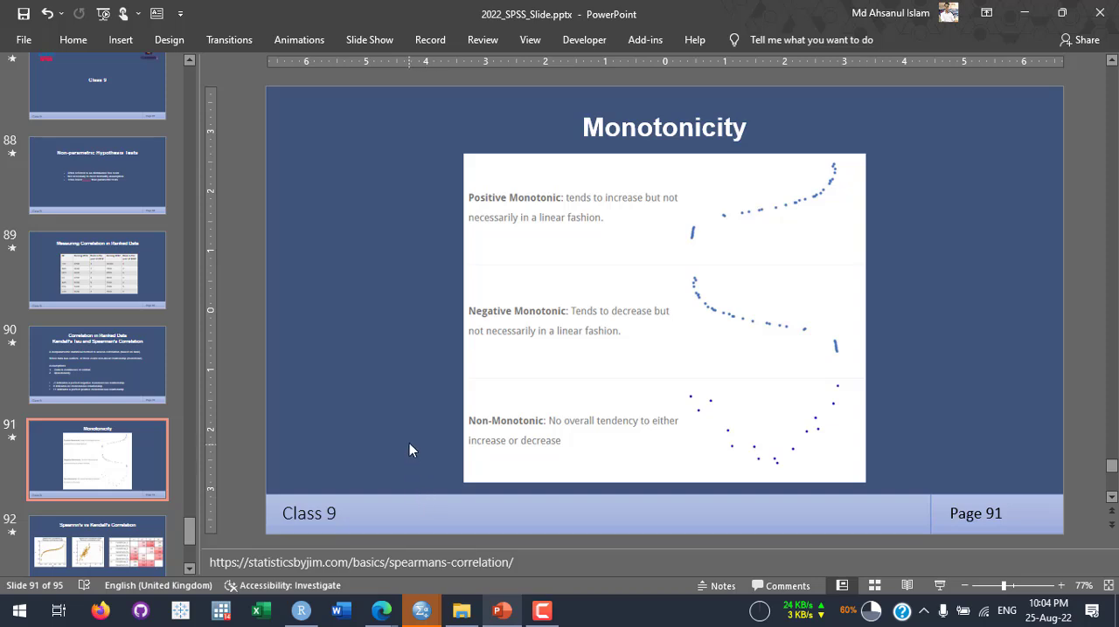
pyautogui.scroll(-2, 98, 470)
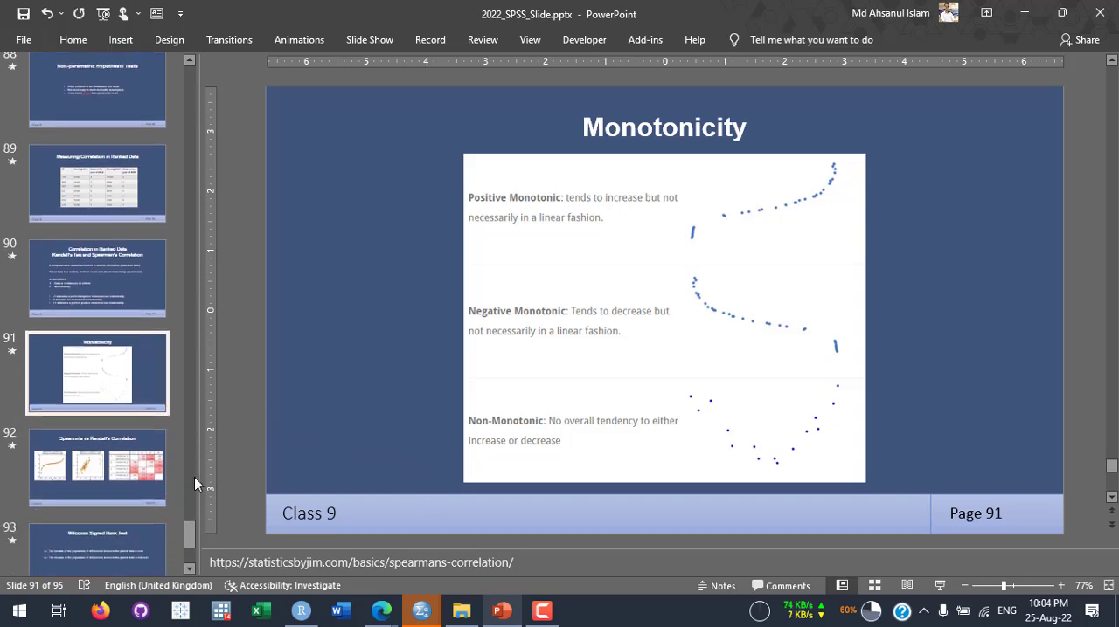
pyautogui.scroll(-4, 91, 451)
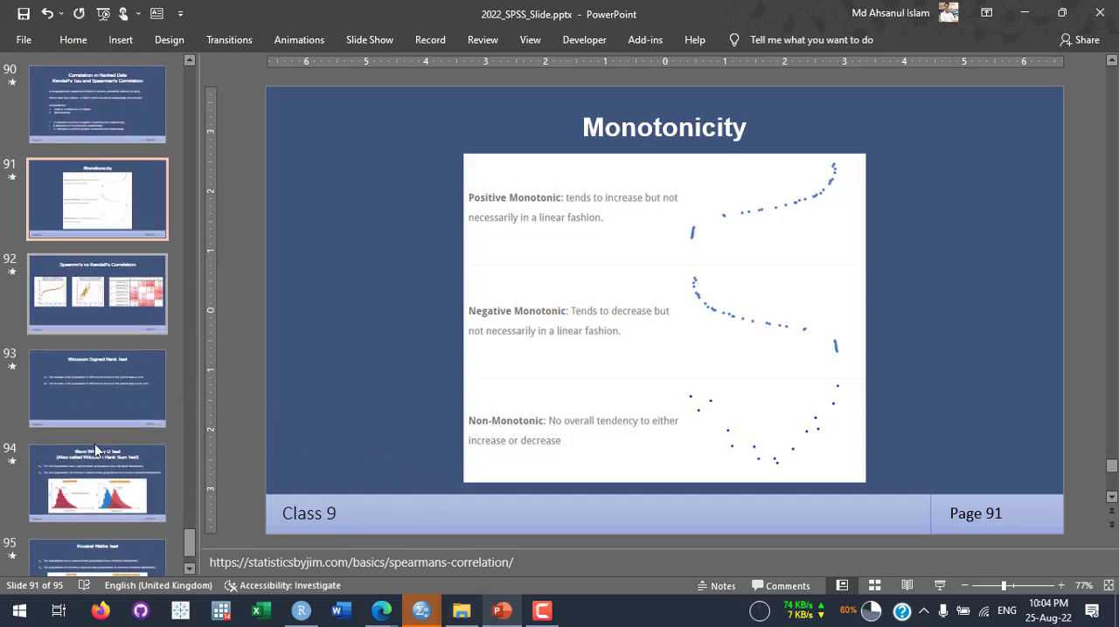
pyautogui.click(106, 374)
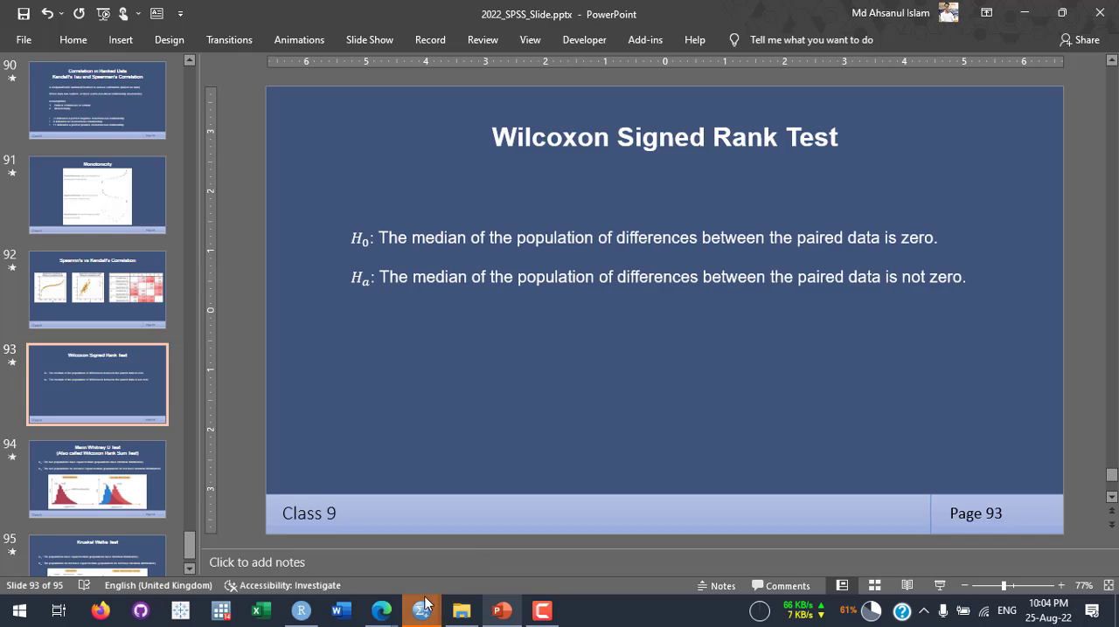
# - Switch to the Data9_signed_rank.sav dataset in SPSS and highlight the first case's before and after values
pyautogui.moveTo(428, 611)
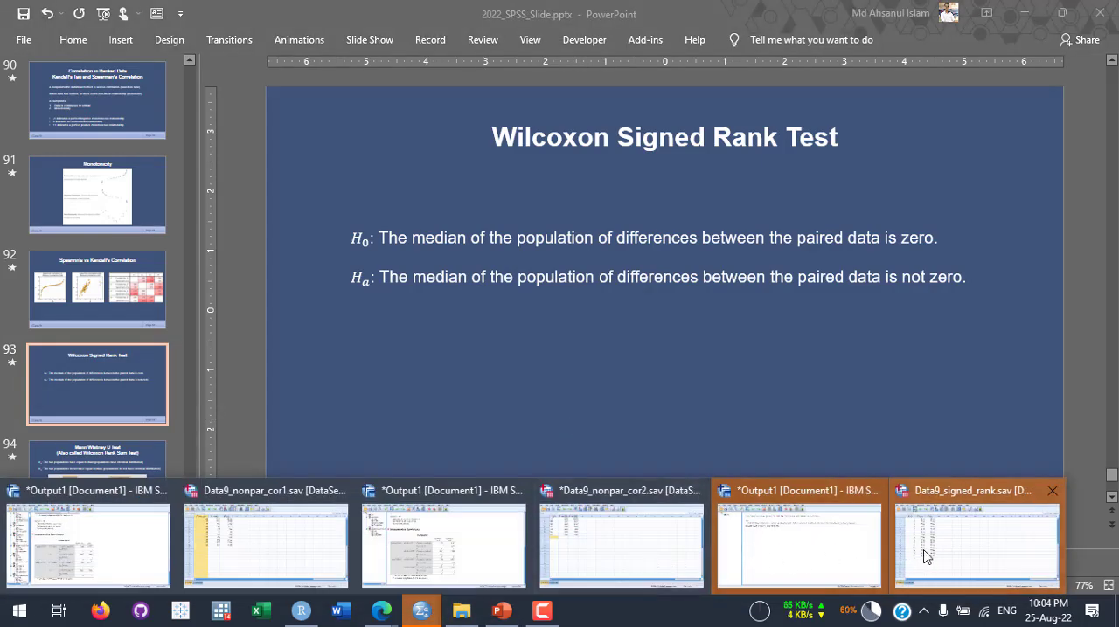
pyautogui.click(961, 538)
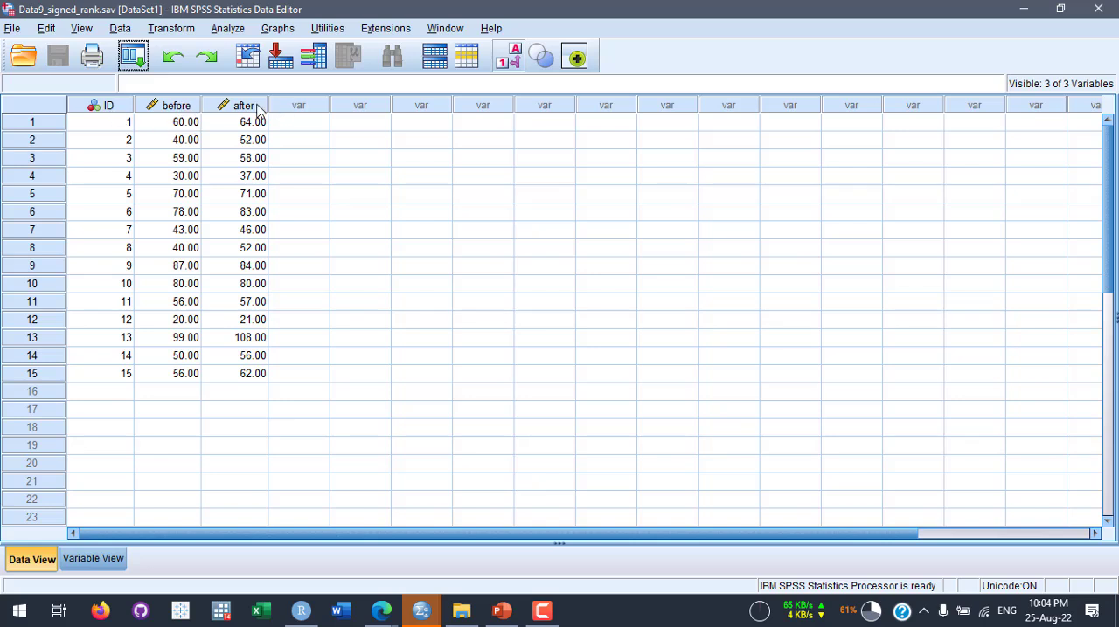
pyautogui.moveTo(258, 110)
pyautogui.click(171, 128)
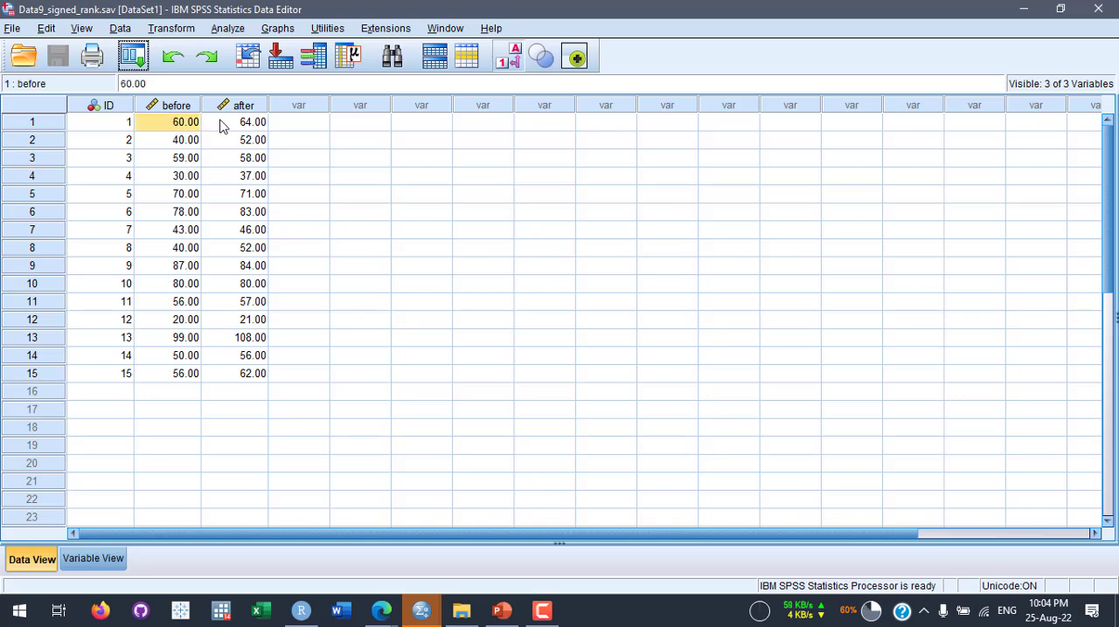
pyautogui.keyDown('shift'); pyautogui.click(259, 131); pyautogui.keyUp('shift')
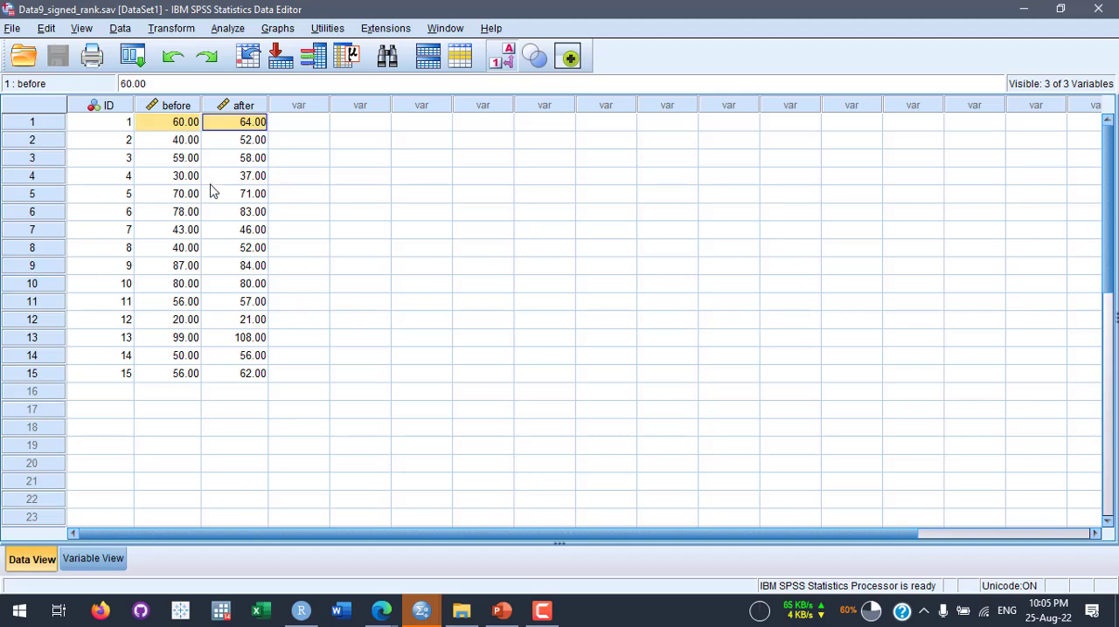
# - Switch back to the PowerPoint presentation and display the statistical test selection flowchart on slide 85
pyautogui.click(501, 610)
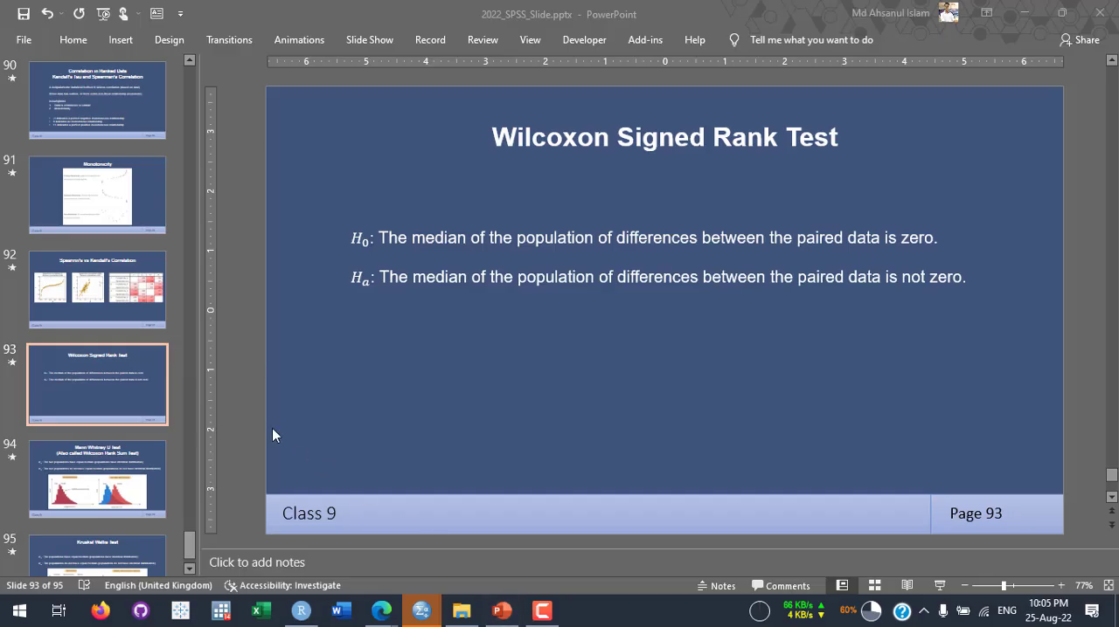
pyautogui.scroll(5, 136, 348)
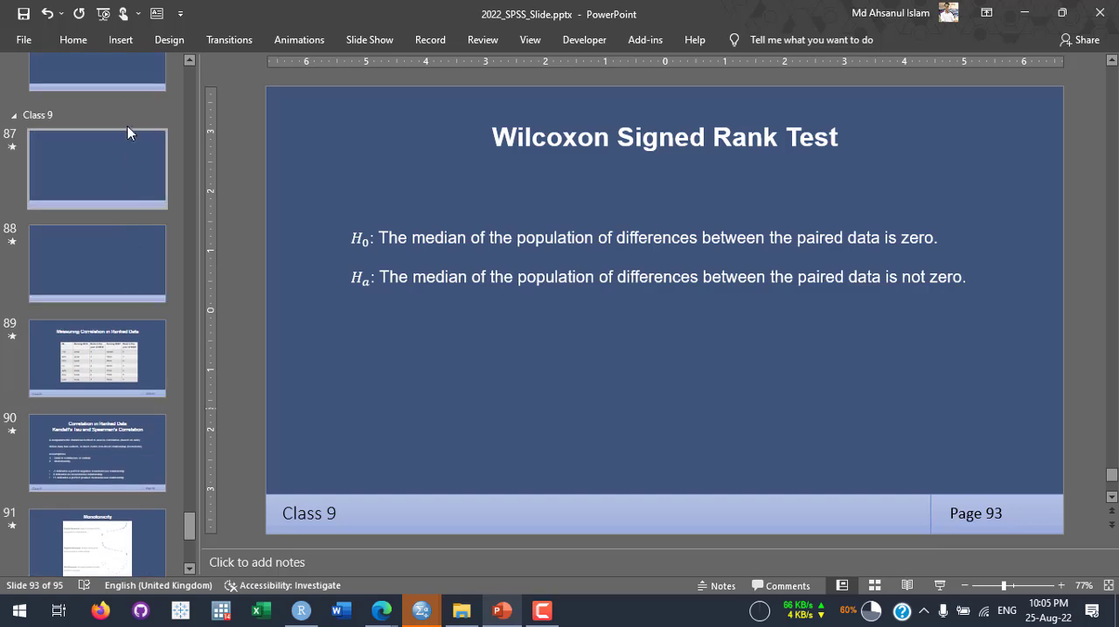
pyautogui.scroll(3, 125, 126)
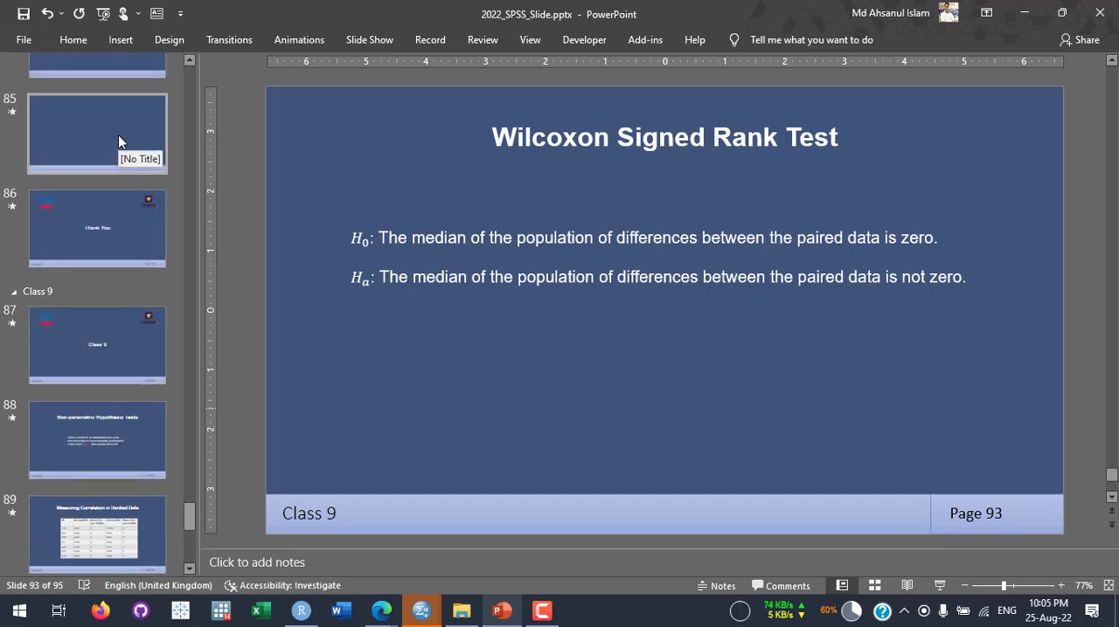
pyautogui.click(119, 142)
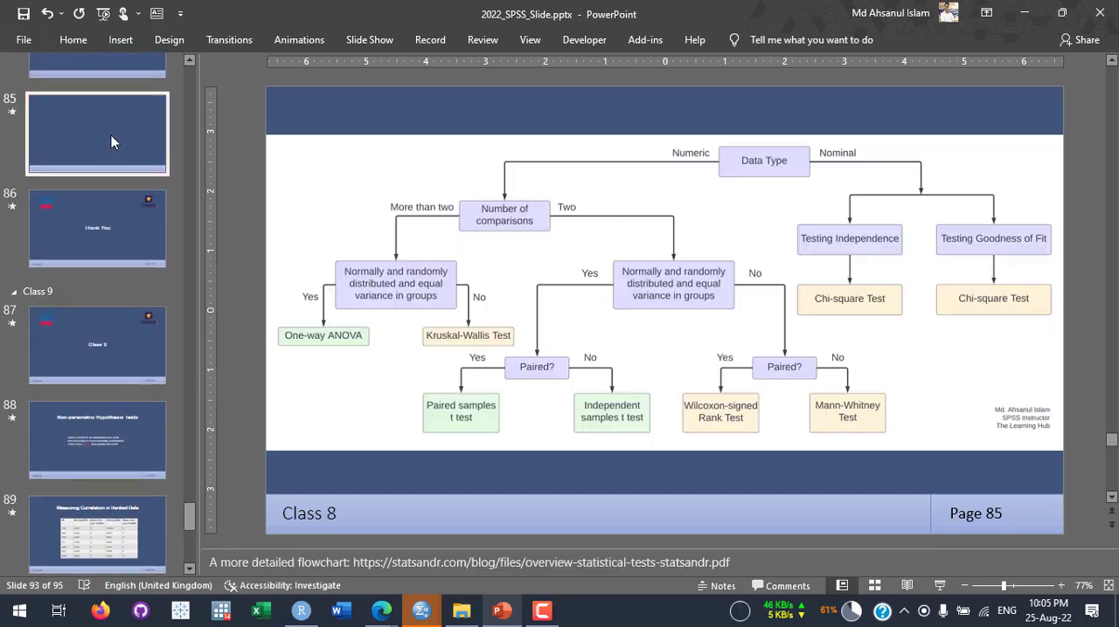
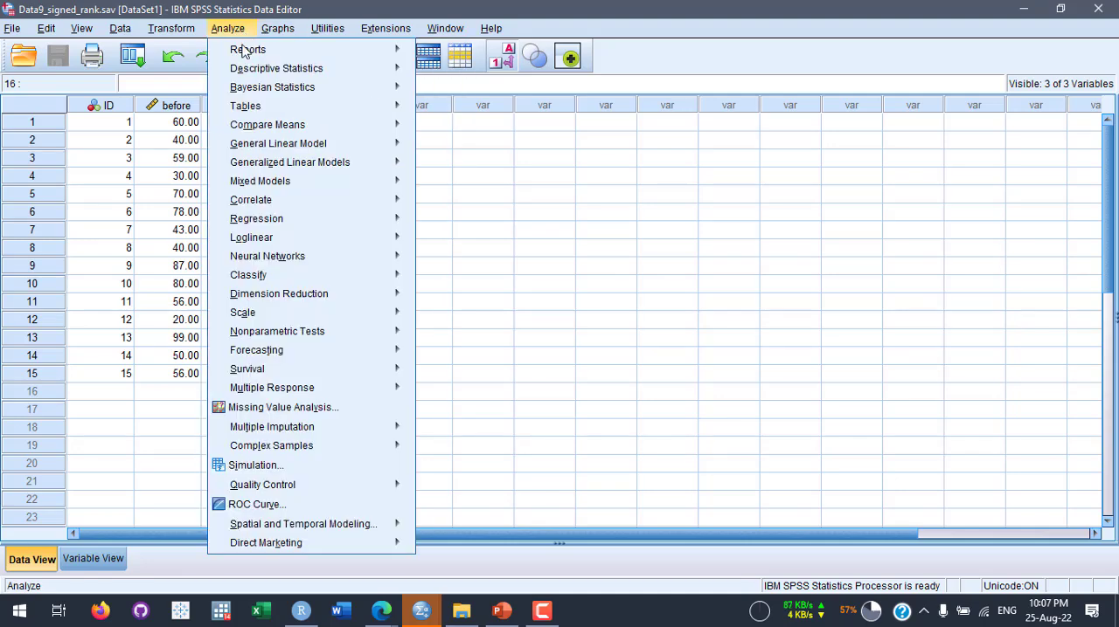
# - Start an Explore analysis with Production Rate Before and Production Rate After as the dependent variables
pyautogui.moveTo(245, 70)
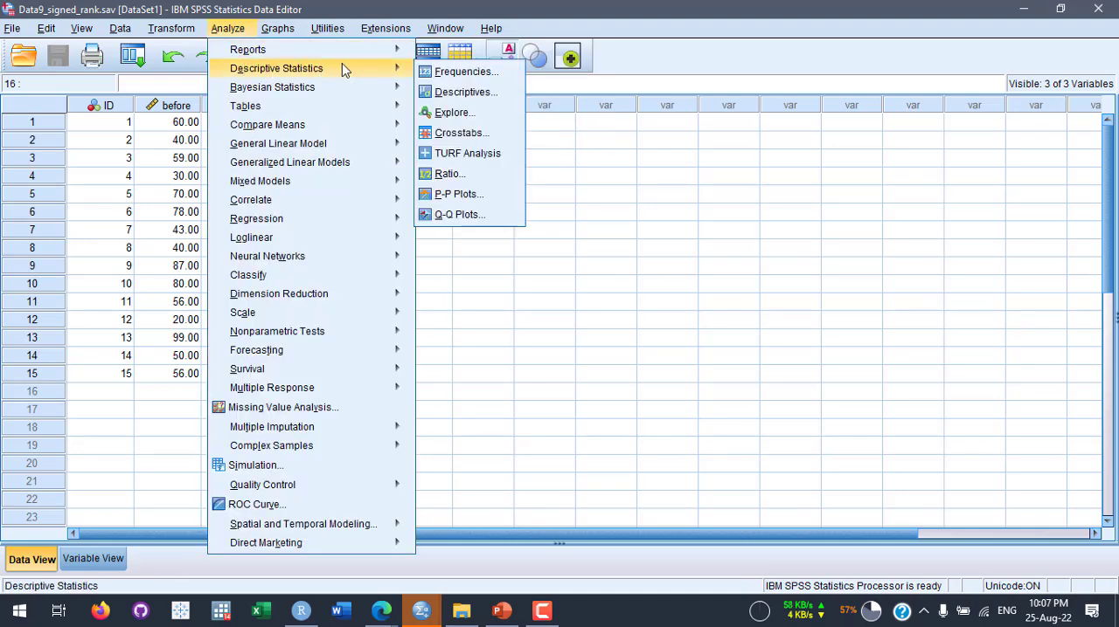
pyautogui.click(470, 114)
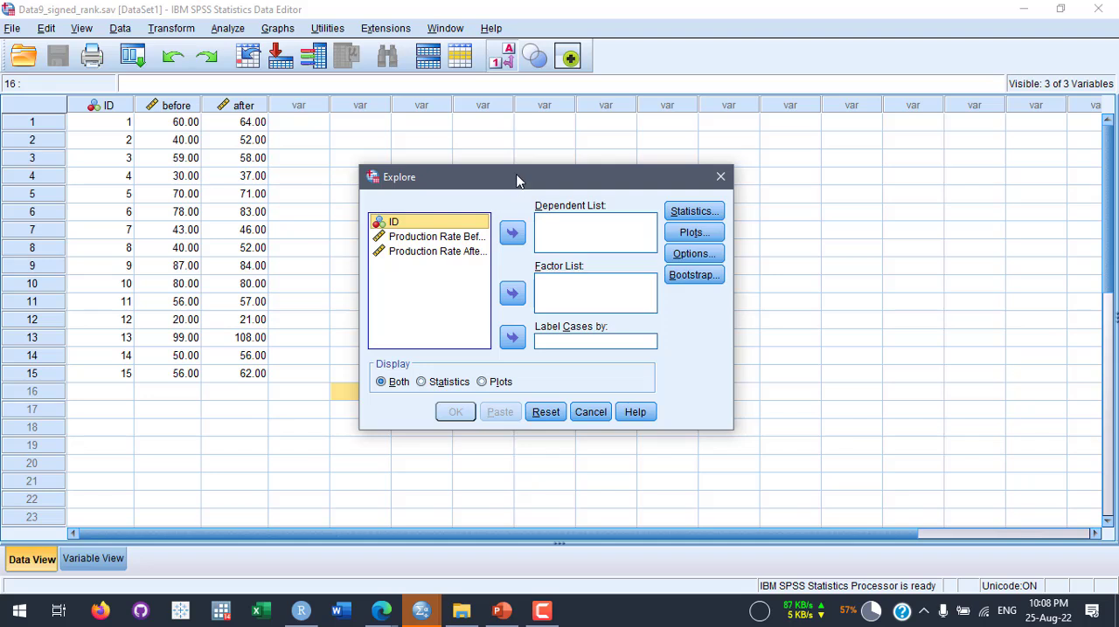
pyautogui.moveTo(516, 181); pyautogui.dragTo(516, 161)
pyautogui.click(445, 219)
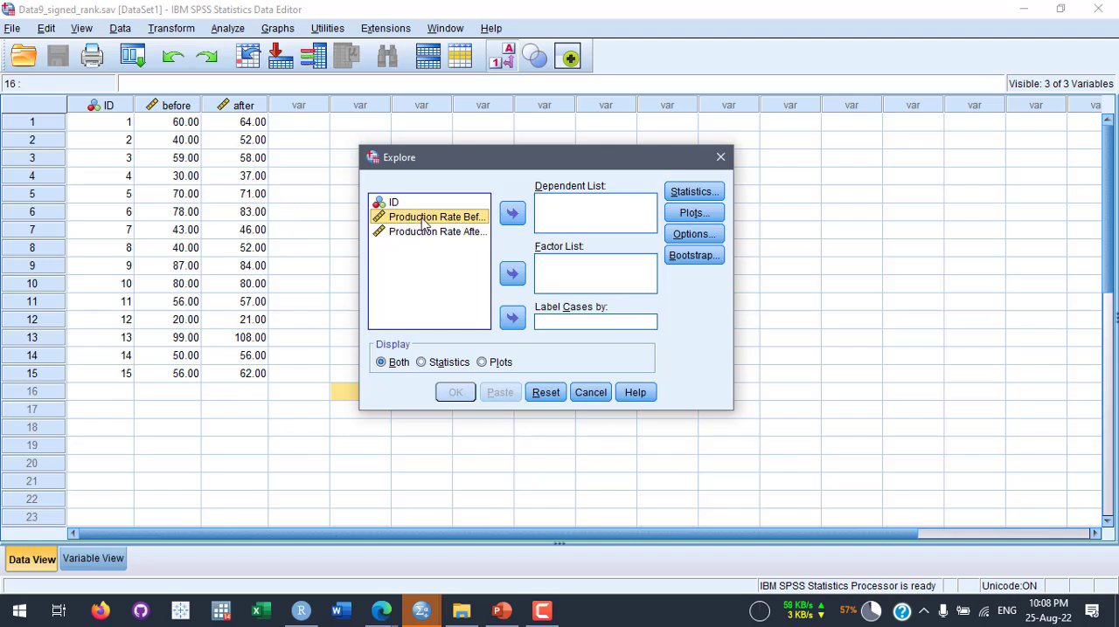
pyautogui.moveTo(423, 224); pyautogui.dragTo(549, 223)
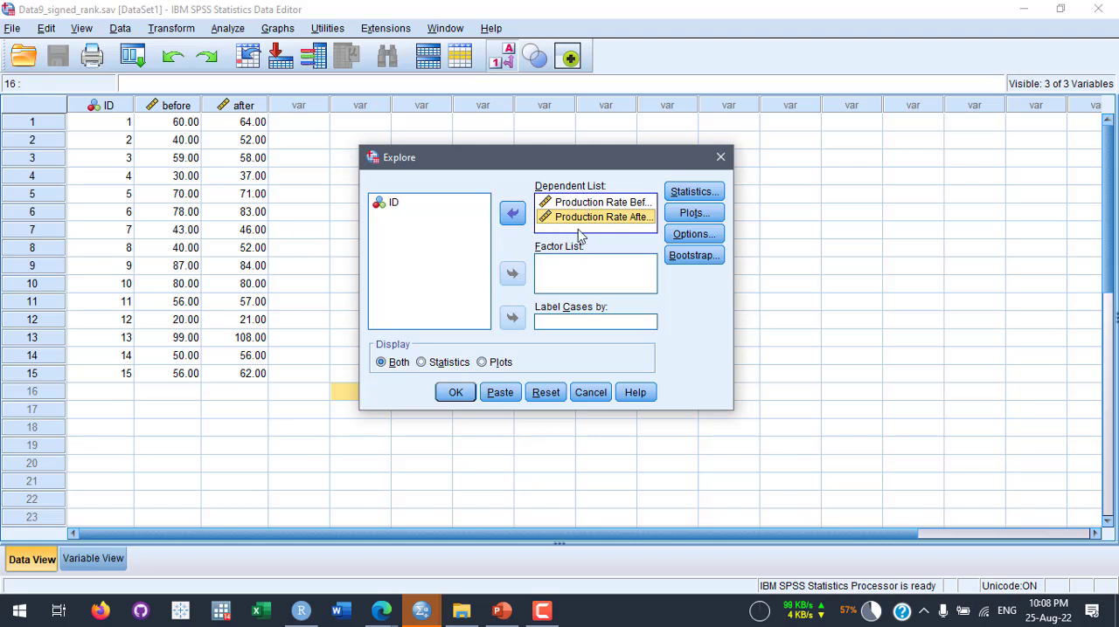
# - Exclude the stem-and-leaf plot, include normality plots with tests, and run the Explore analysis
pyautogui.click(702, 218)
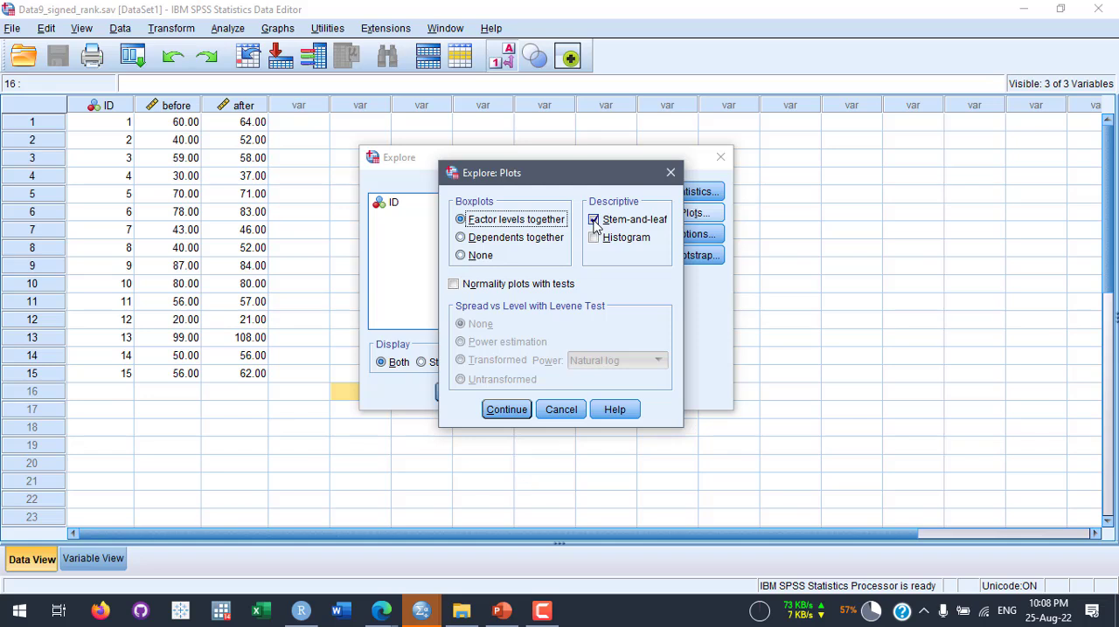
pyautogui.click(594, 220)
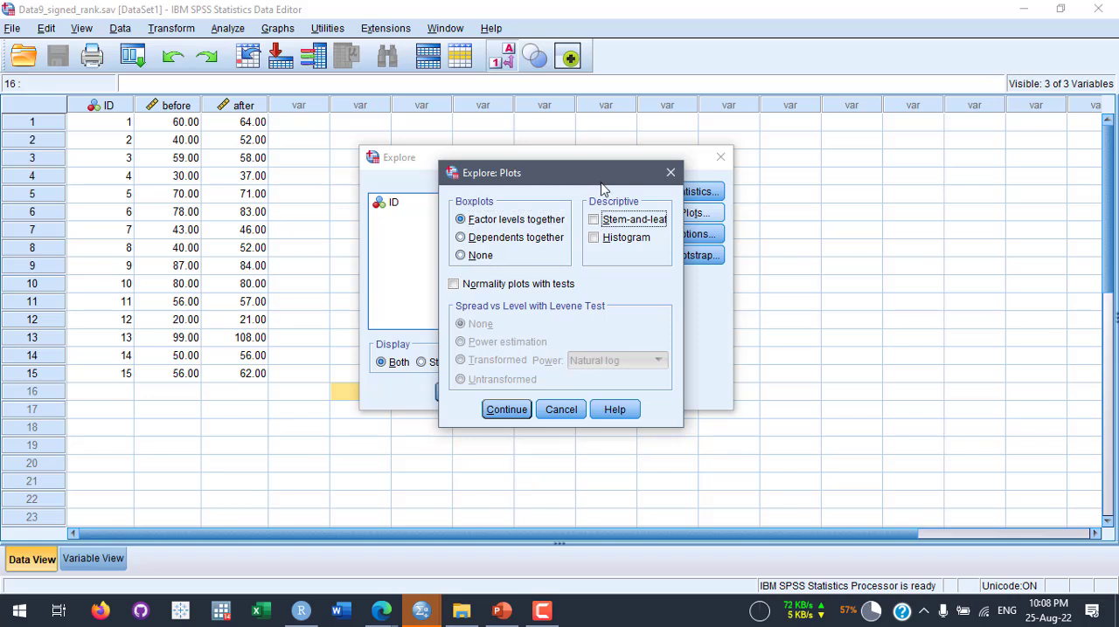
pyautogui.click(454, 286)
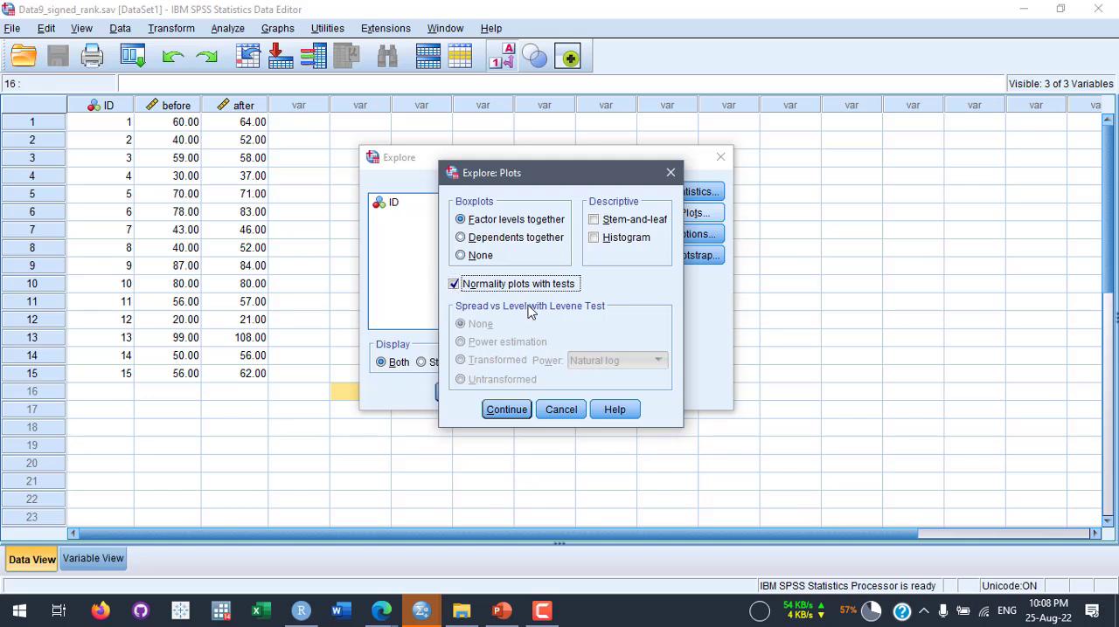
pyautogui.click(509, 410)
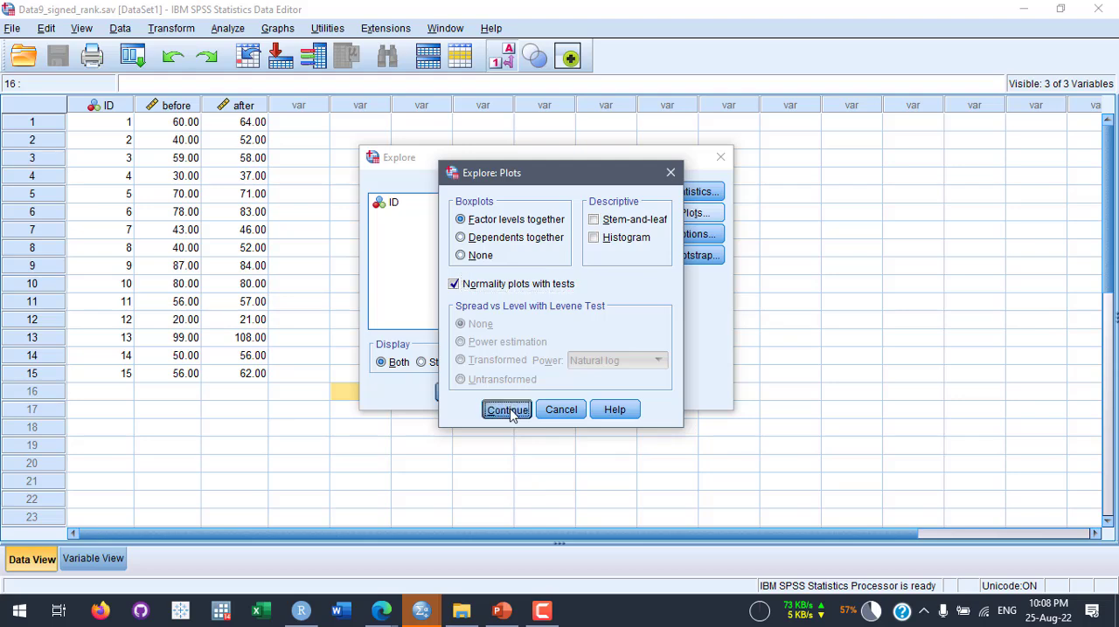
pyautogui.click(457, 392)
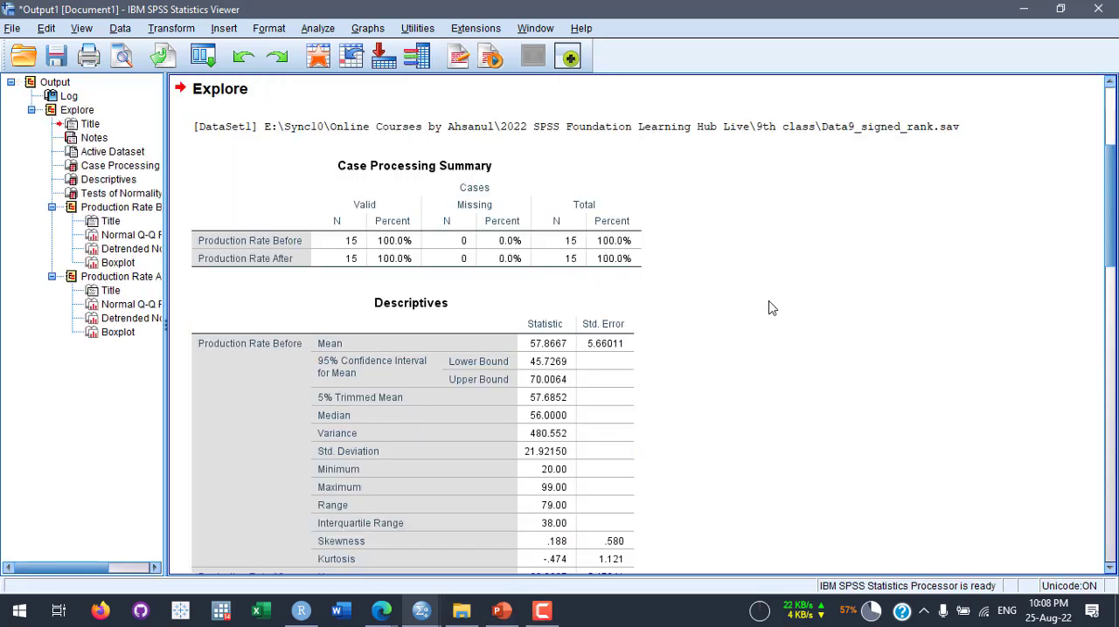
# - Examine the Descriptives and Tests of Normality tables for the before and after production rates
pyautogui.scroll(-5, 737, 315)
pyautogui.scroll(-5, 737, 324)
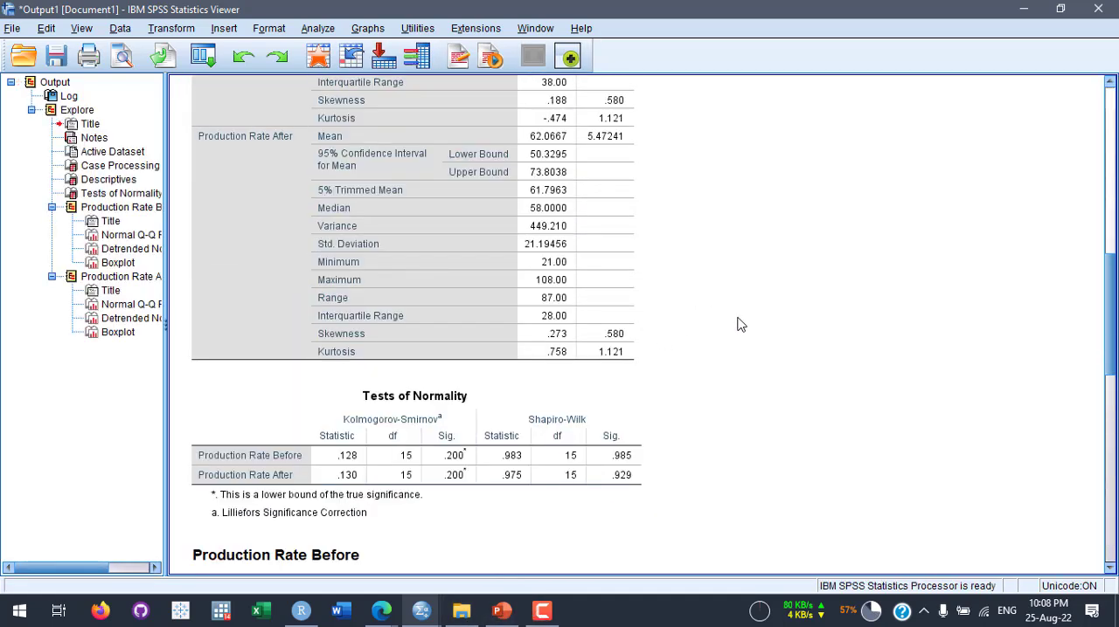
pyautogui.scroll(-3, 739, 323)
pyautogui.scroll(15, 780, 307)
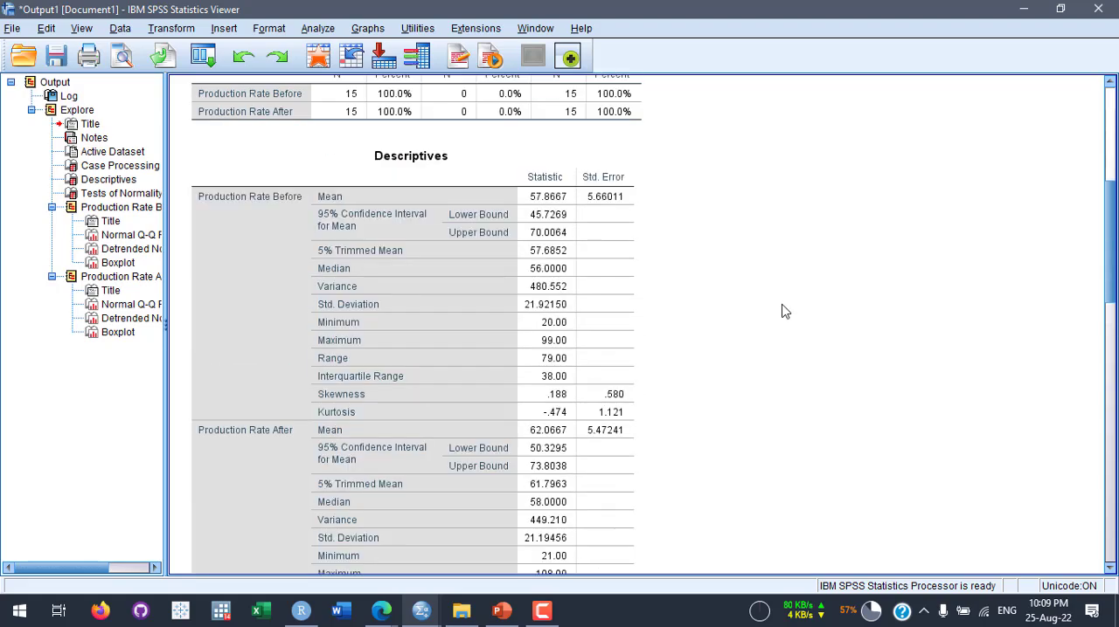
pyautogui.scroll(-2, 408, 311)
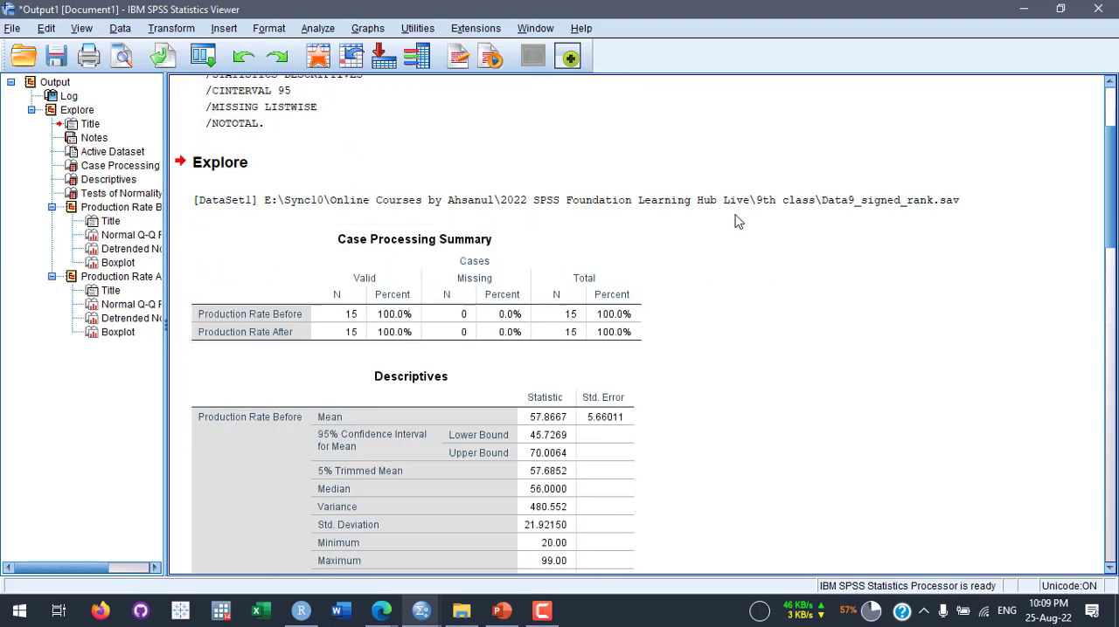
pyautogui.scroll(-8, 673, 276)
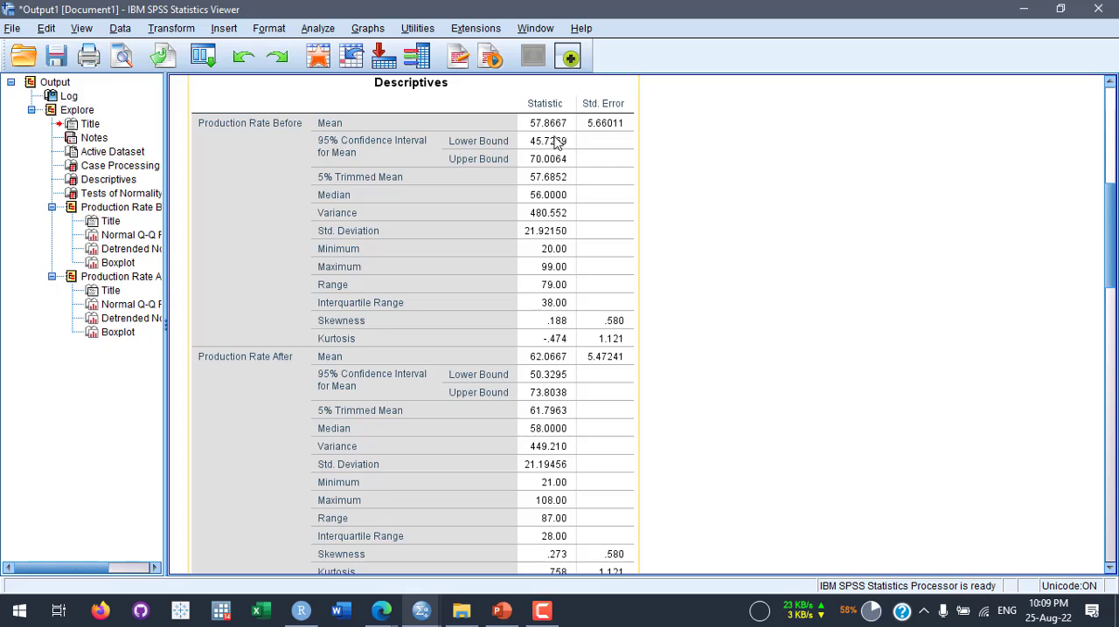
pyautogui.scroll(-10, 756, 227)
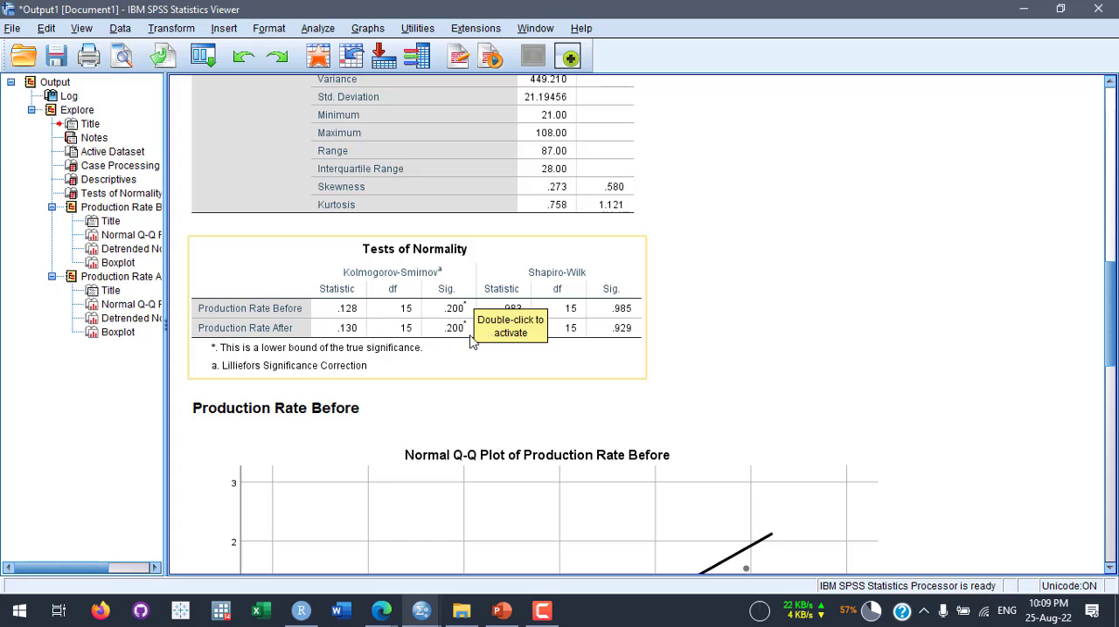
pyautogui.click(716, 348)
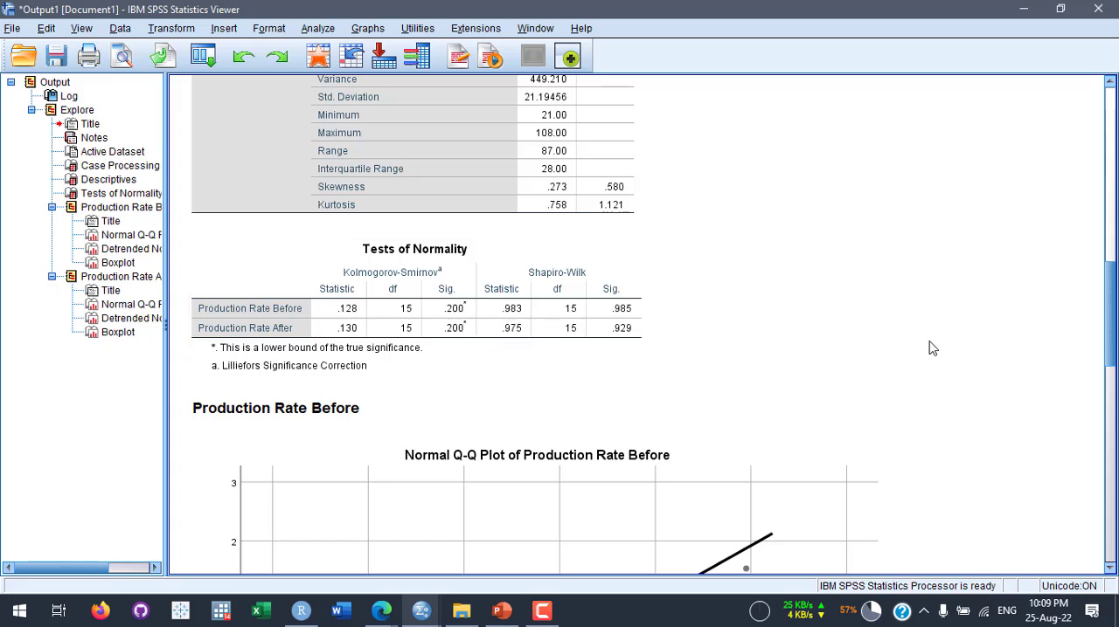
# - Examine the normal Q-Q plots of both production rates and the boxplot of Production Rate Before
pyautogui.scroll(-3, 933, 349)
pyautogui.scroll(-2, 937, 350)
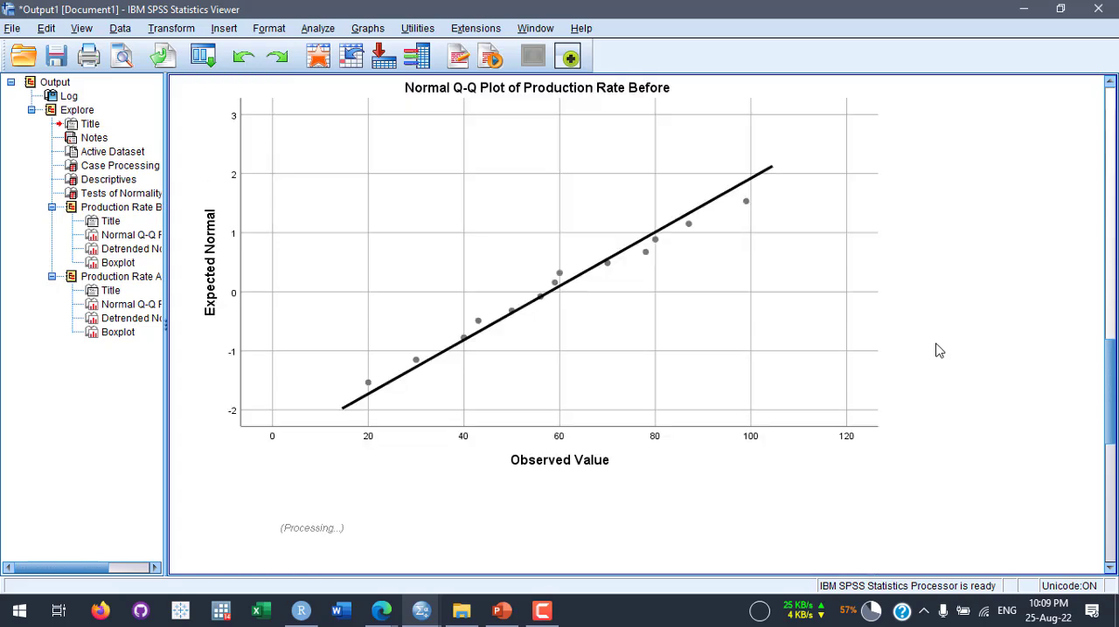
pyautogui.scroll(-5, 963, 341)
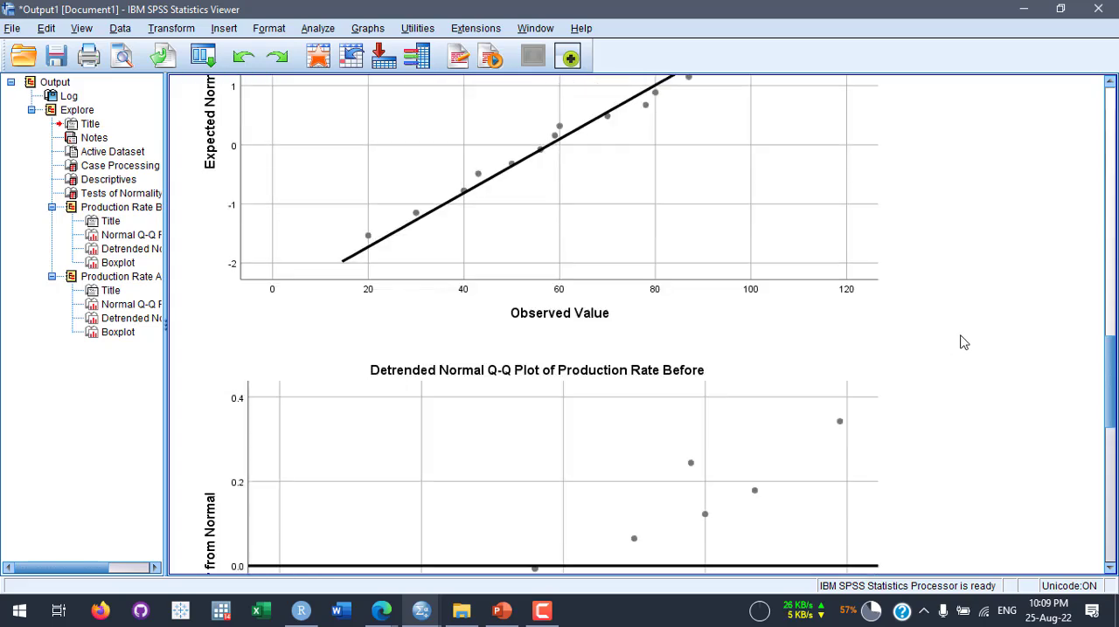
pyautogui.scroll(-5, 961, 339)
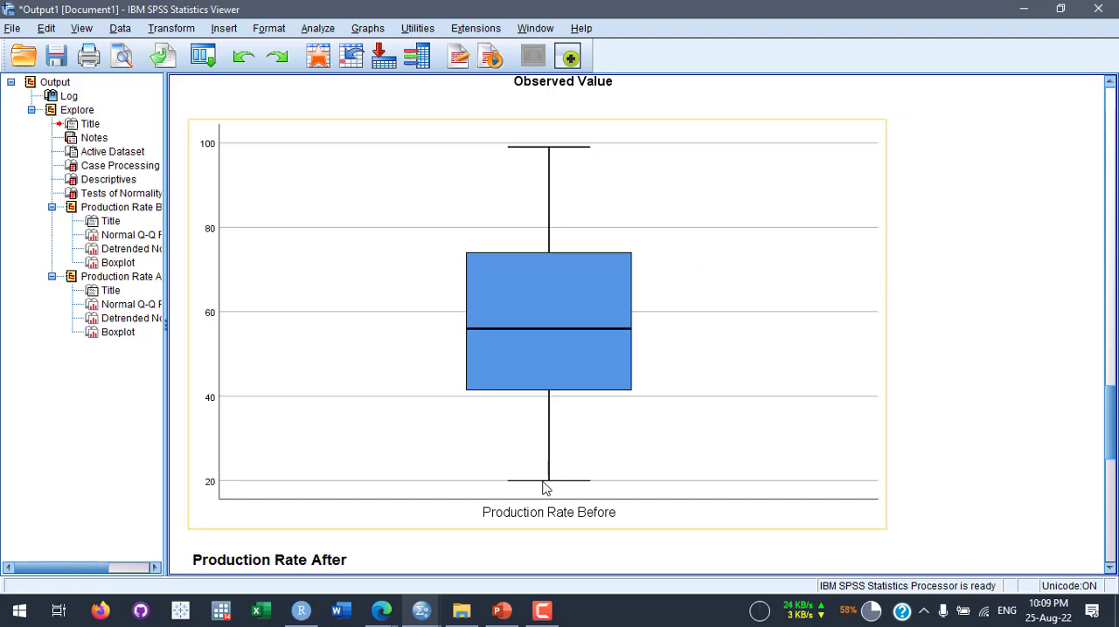
pyautogui.scroll(-6, 961, 324)
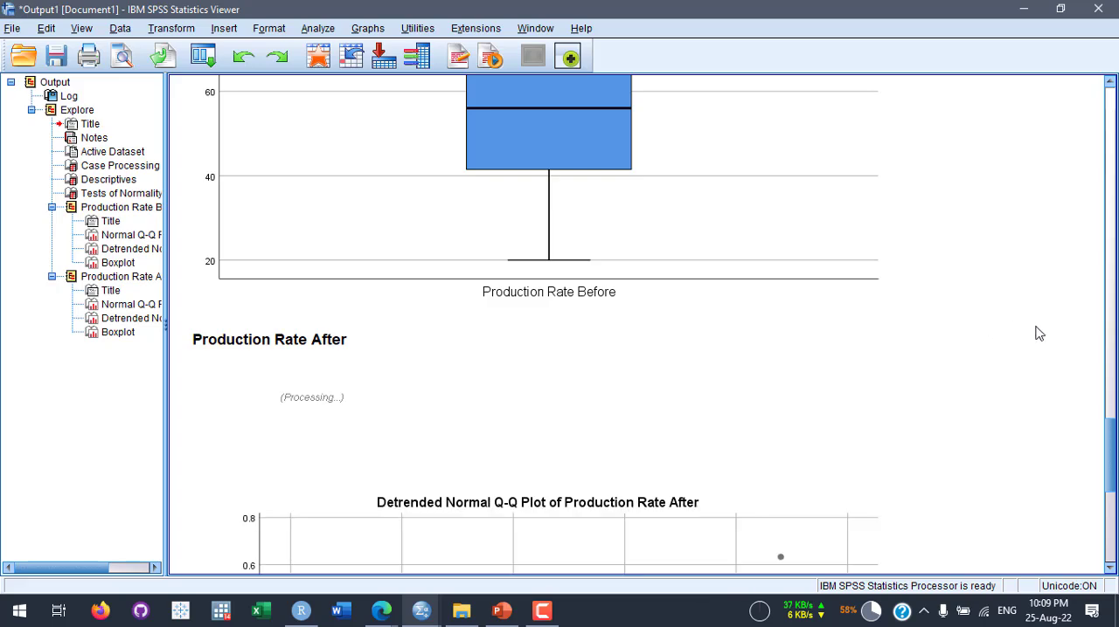
pyautogui.scroll(-3, 1036, 332)
pyautogui.scroll(3, 1035, 331)
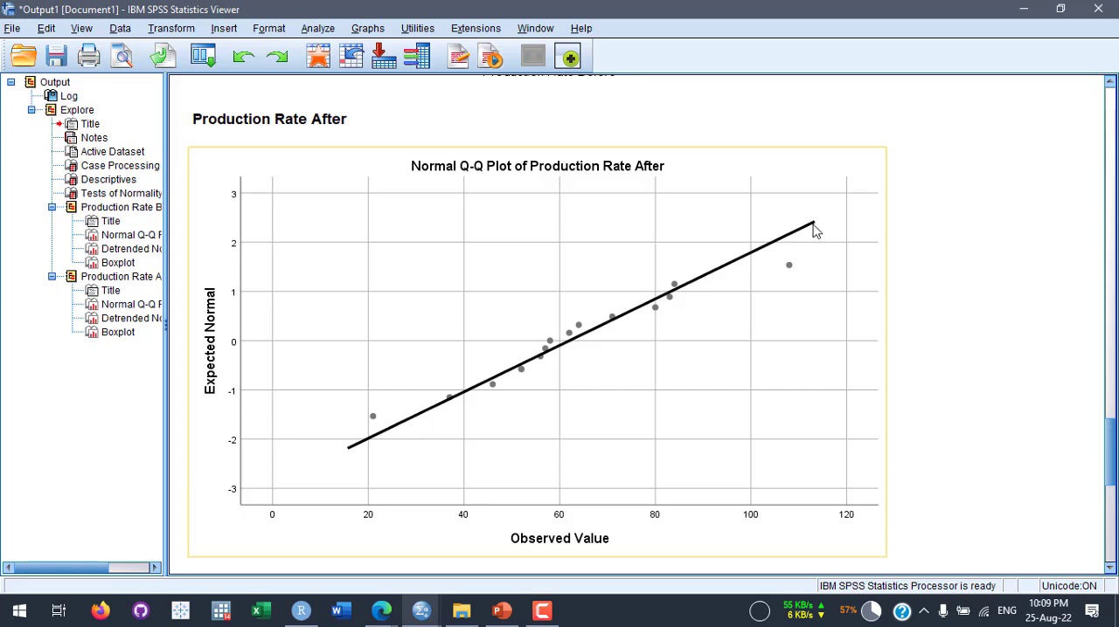
pyautogui.scroll(15, 956, 252)
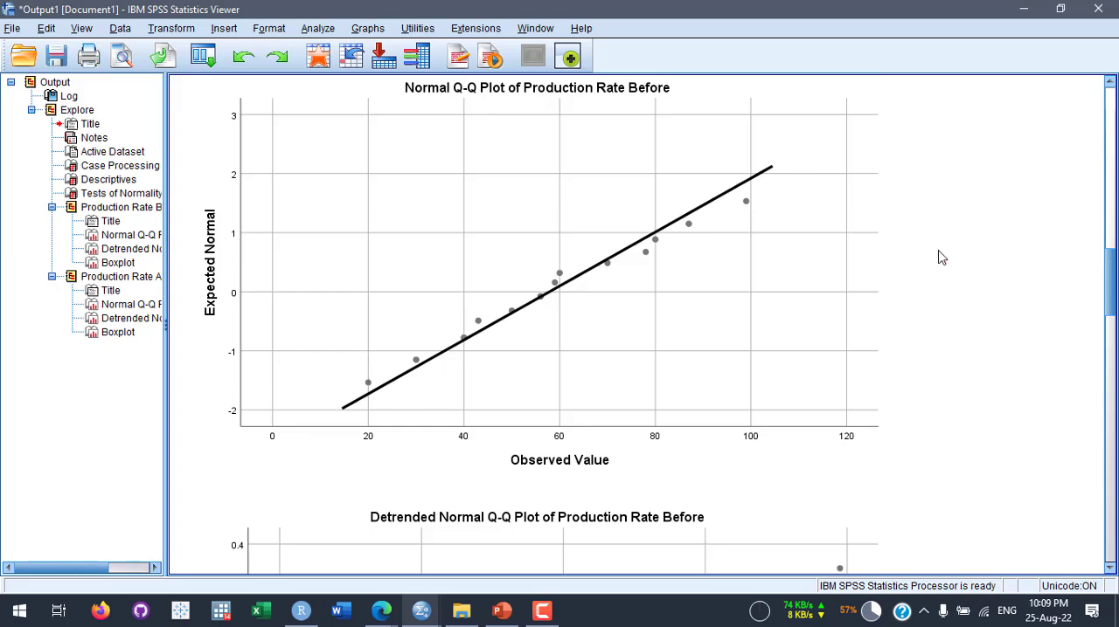
pyautogui.scroll(5, 941, 257)
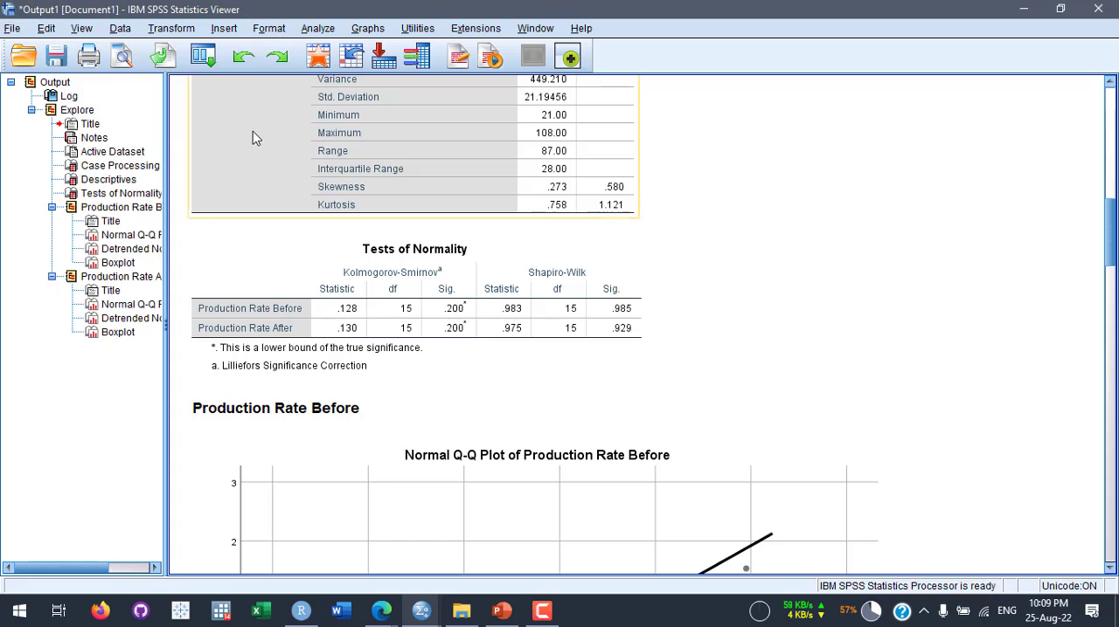
# - Return to the dataset and start a nonparametric related-samples test with the Customize analysis objective
pyautogui.click(324, 61)
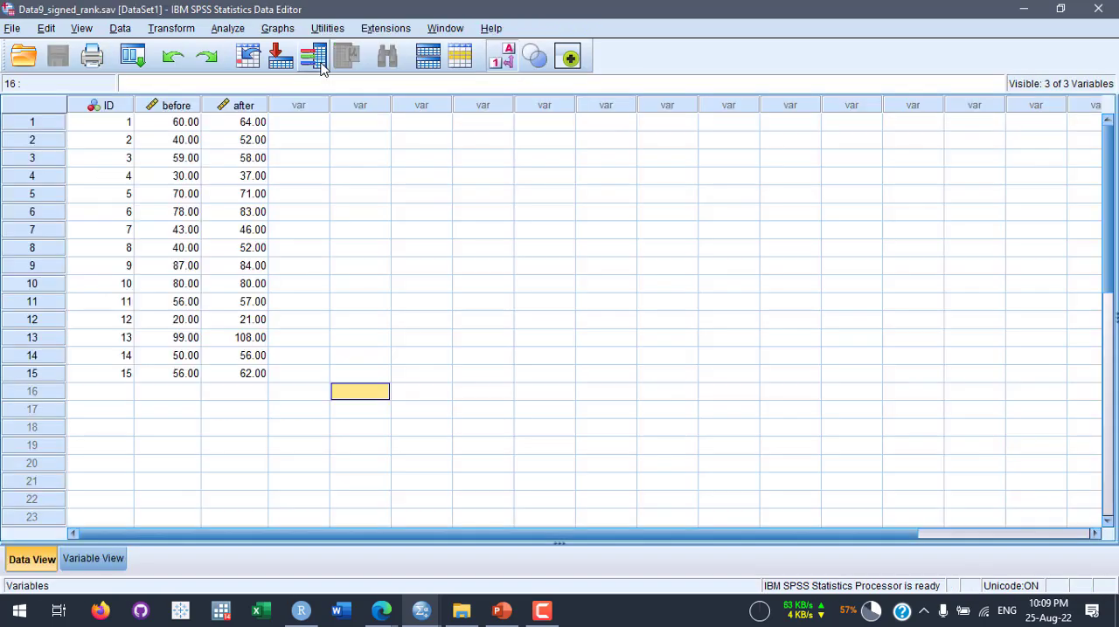
pyautogui.click(236, 30)
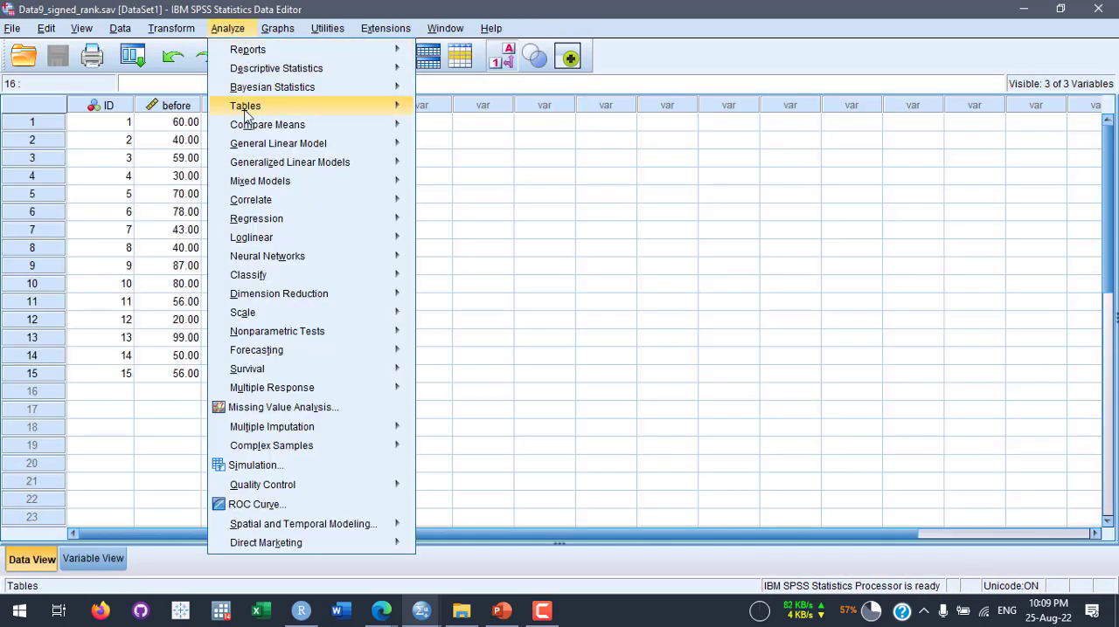
pyautogui.moveTo(262, 125)
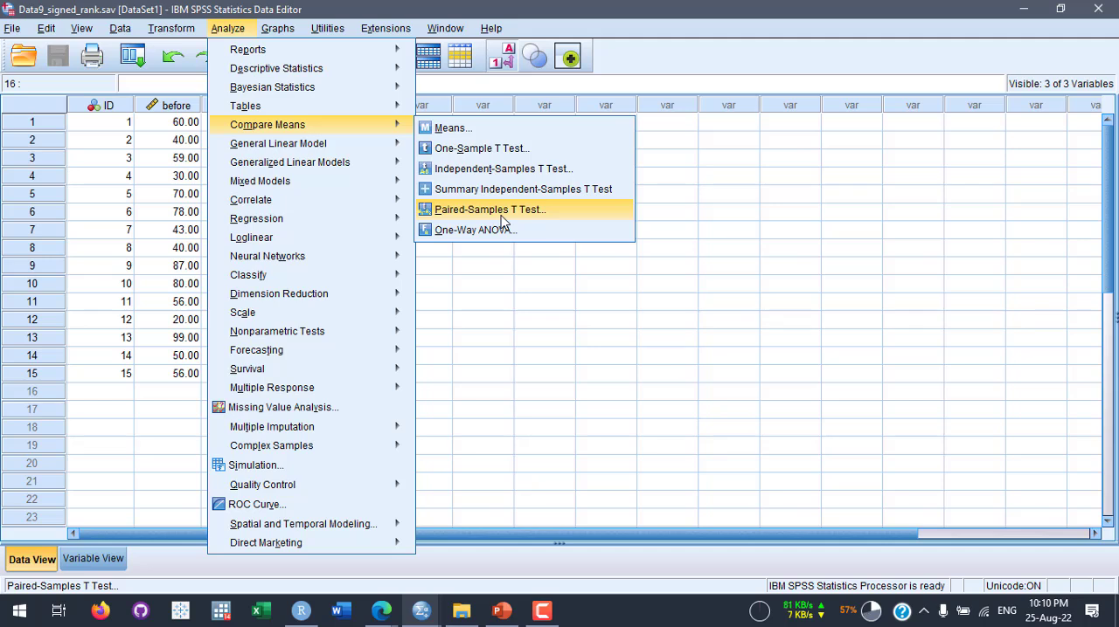
pyautogui.moveTo(332, 220)
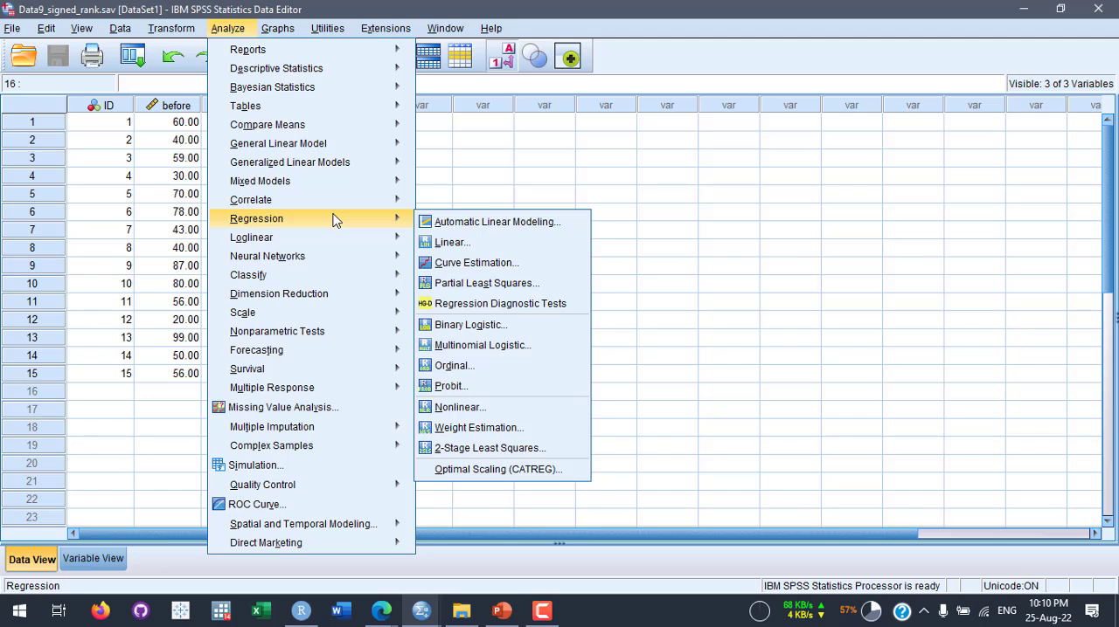
pyautogui.moveTo(354, 340)
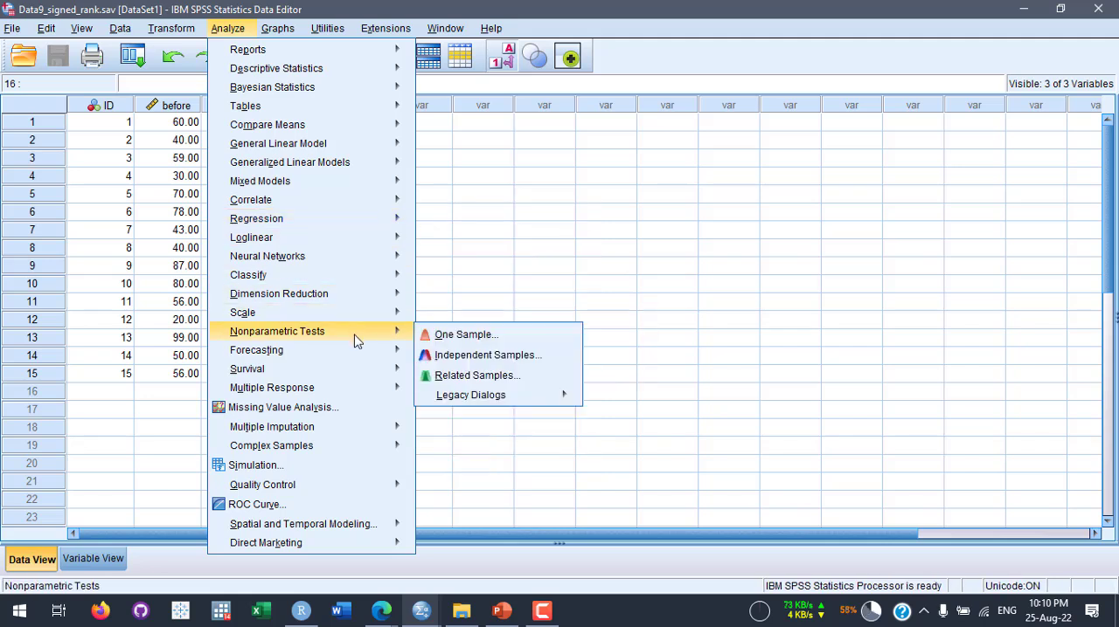
pyautogui.moveTo(536, 396)
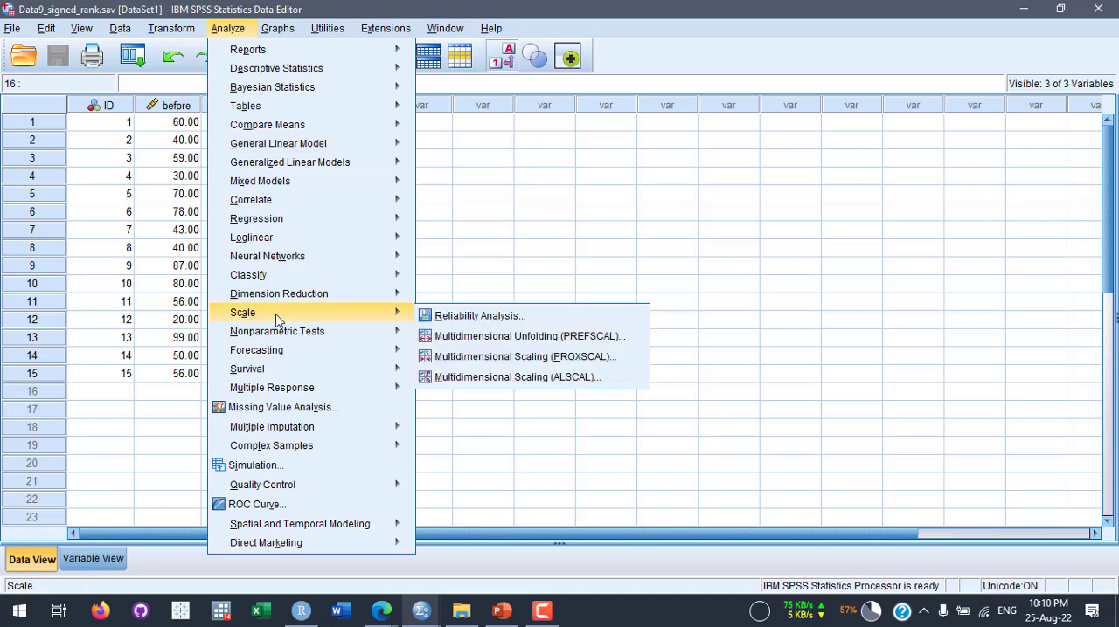
pyautogui.moveTo(287, 332)
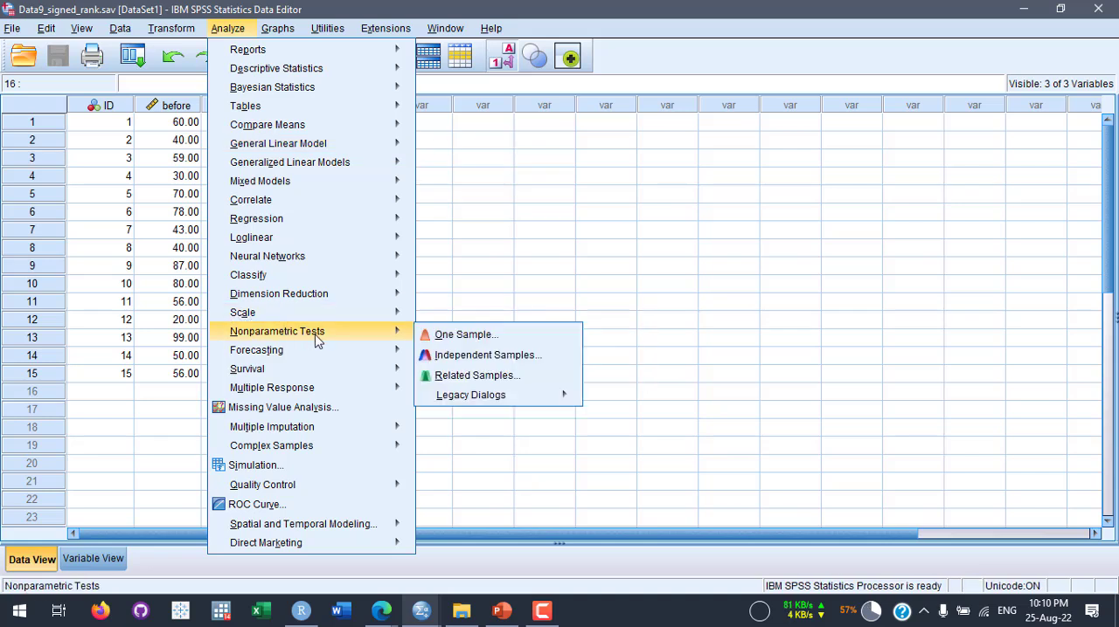
pyautogui.click(509, 377)
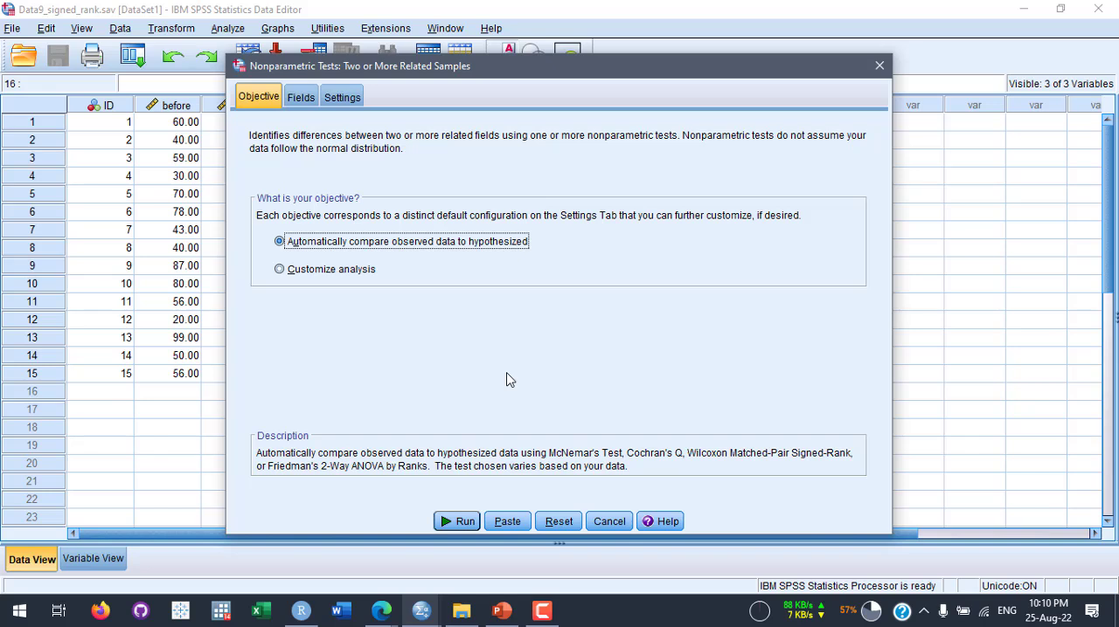
pyautogui.click(308, 277)
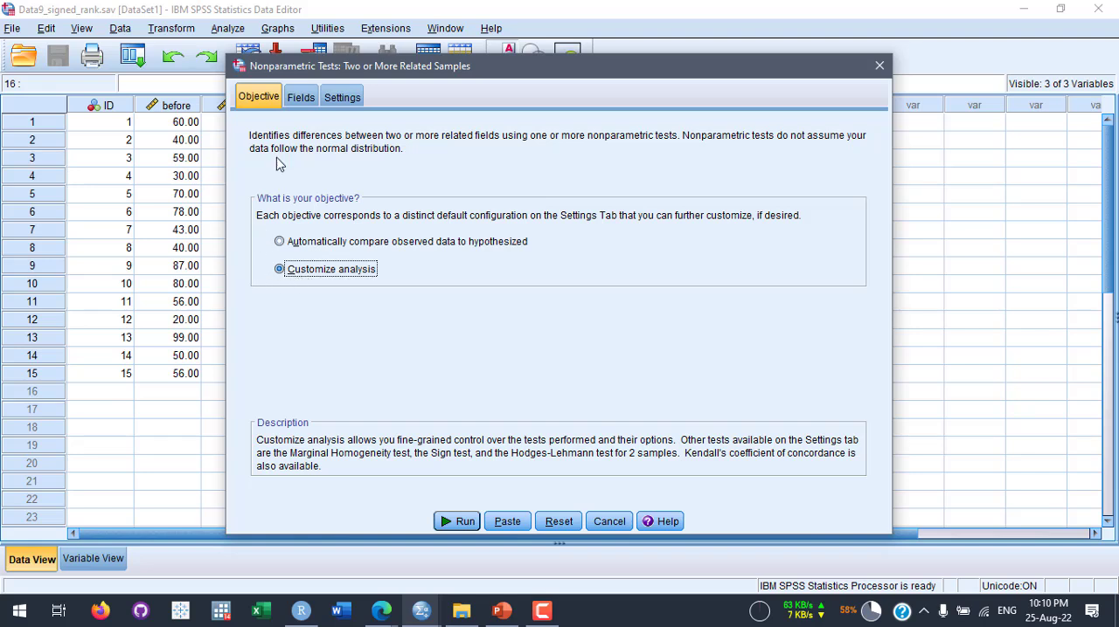
# - Assign Production Rate Before and Production Rate After as the test fields of the related-samples test
pyautogui.click(304, 97)
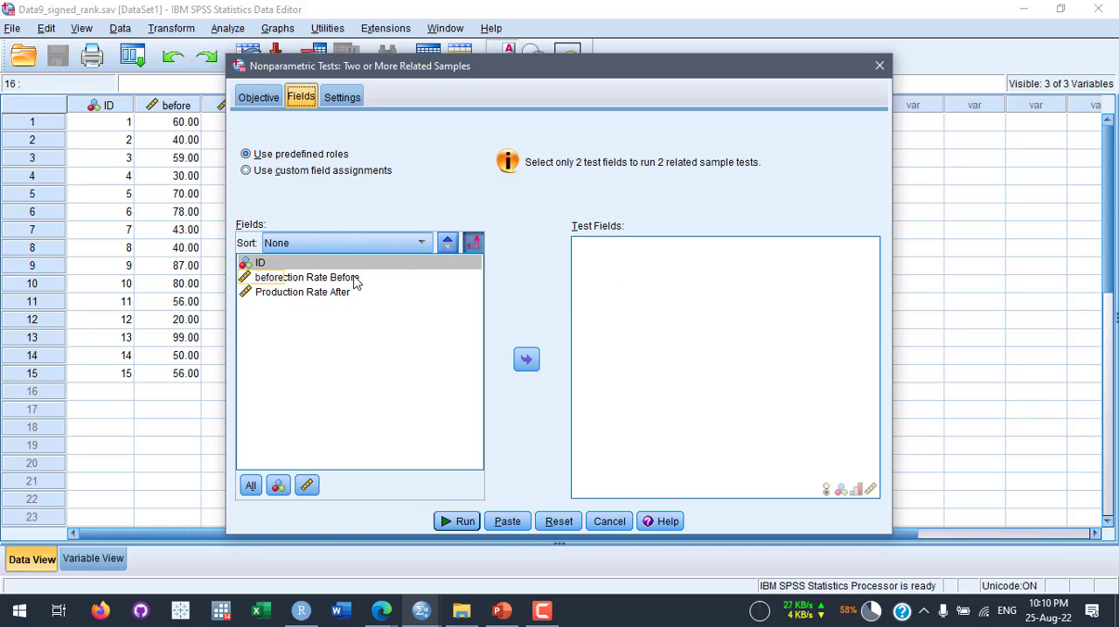
pyautogui.click(320, 278)
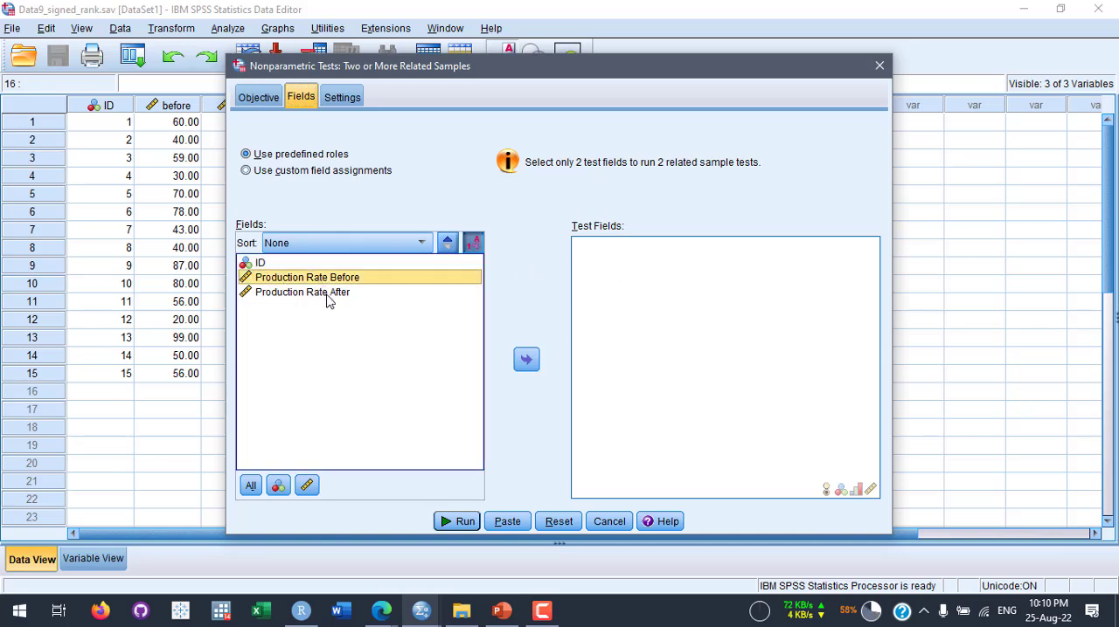
pyautogui.moveTo(339, 280); pyautogui.dragTo(655, 288)
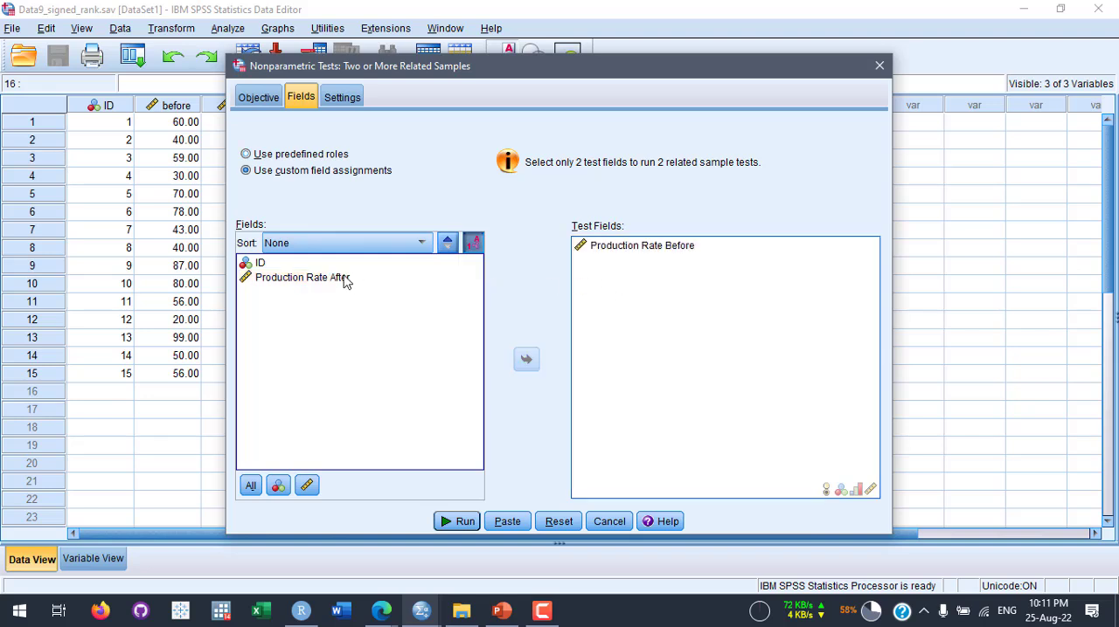
pyautogui.moveTo(346, 281); pyautogui.dragTo(649, 296)
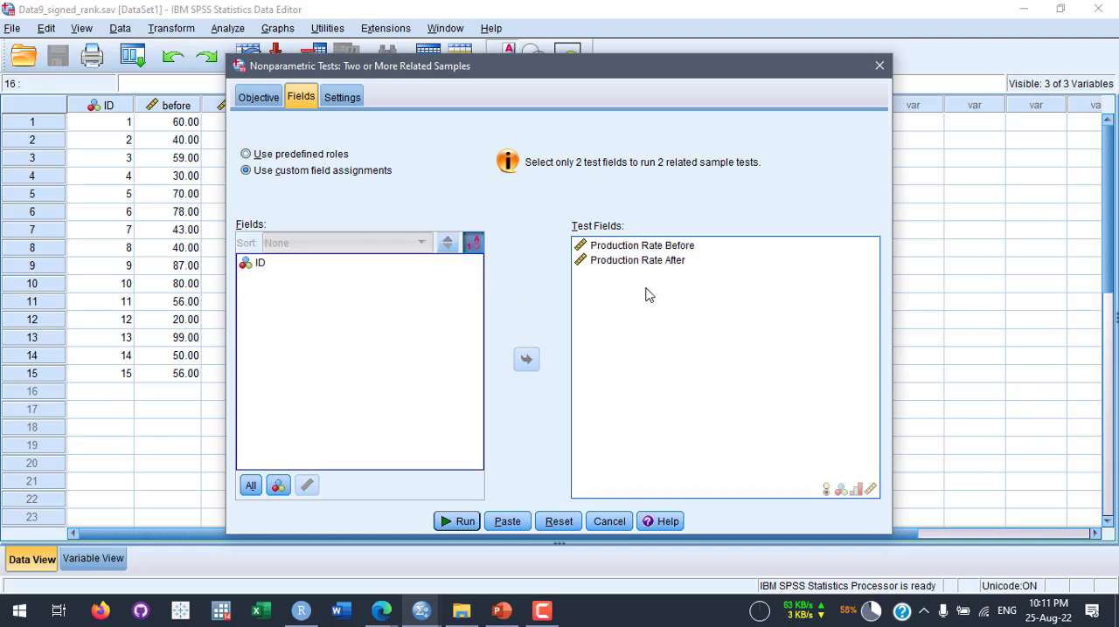
# - Customize the related-samples test to use only the Sign test (2 samples) and run it
pyautogui.click(342, 98)
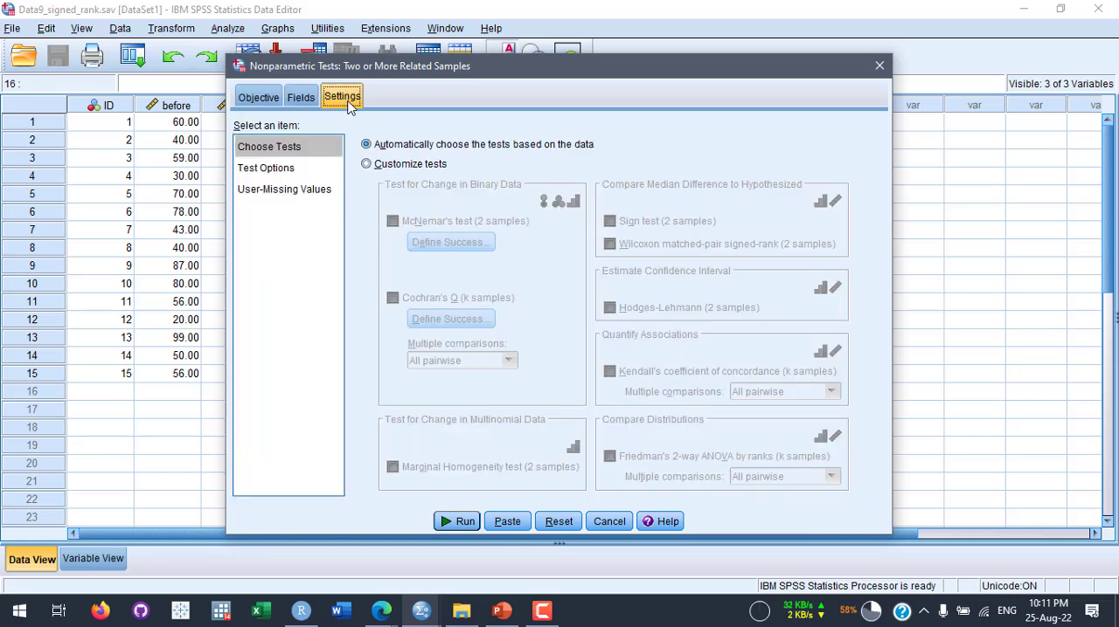
pyautogui.click(369, 164)
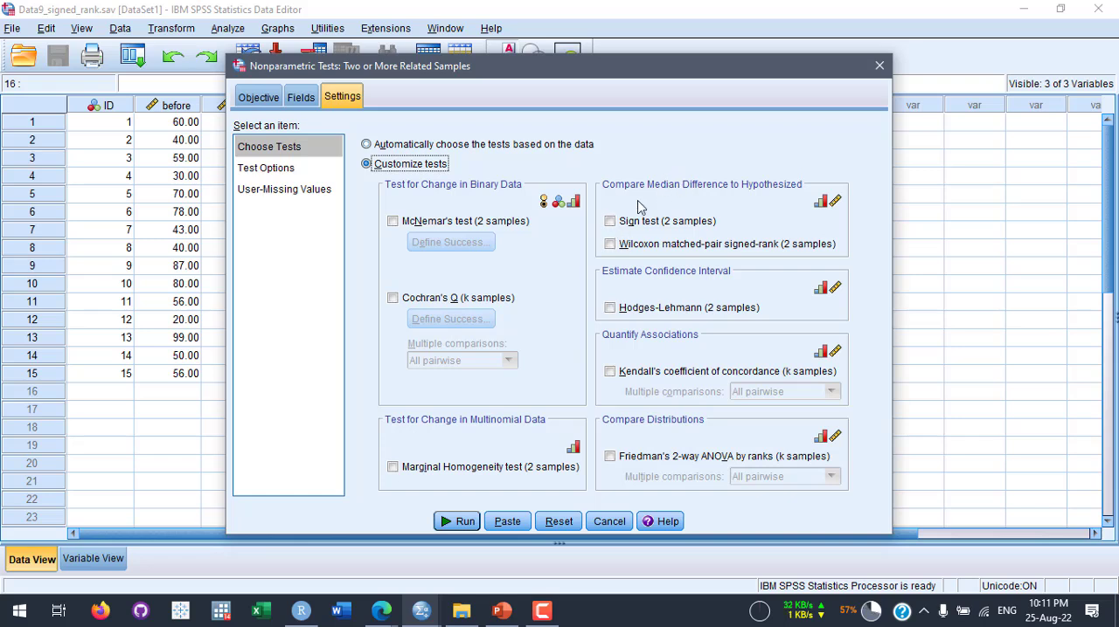
pyautogui.click(610, 221)
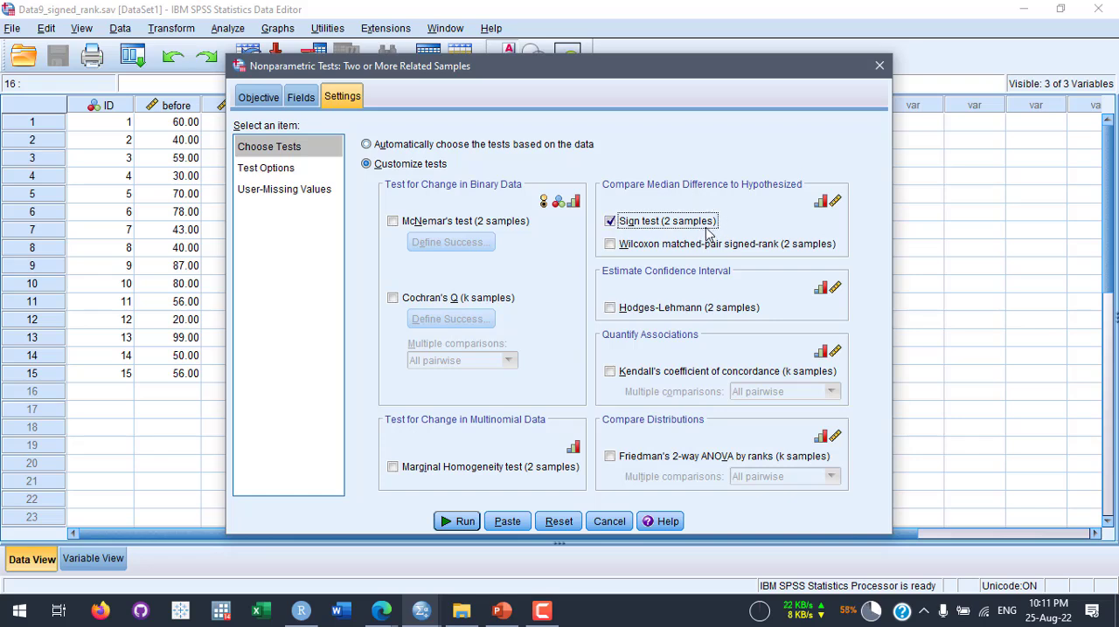
pyautogui.click(455, 522)
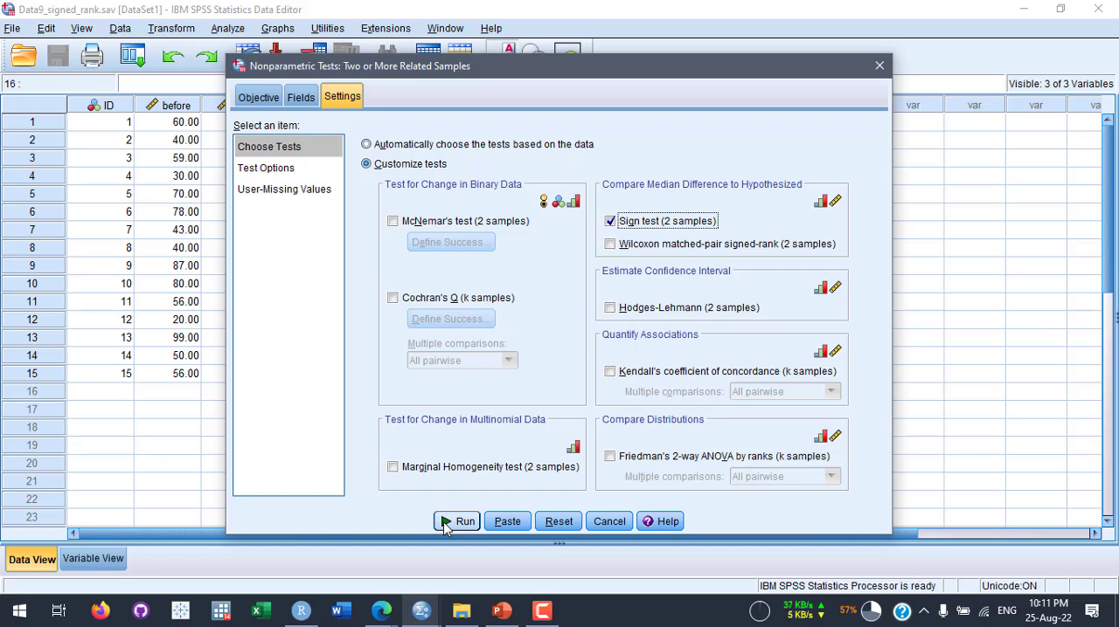
pyautogui.click(612, 309)
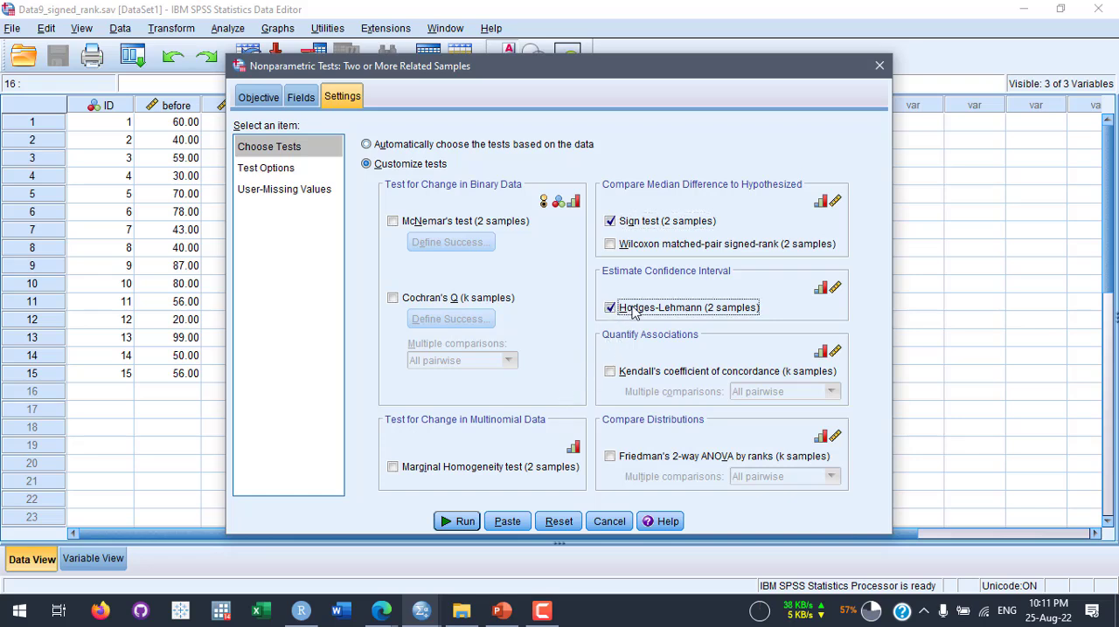
pyautogui.click(612, 310)
pyautogui.click(463, 522)
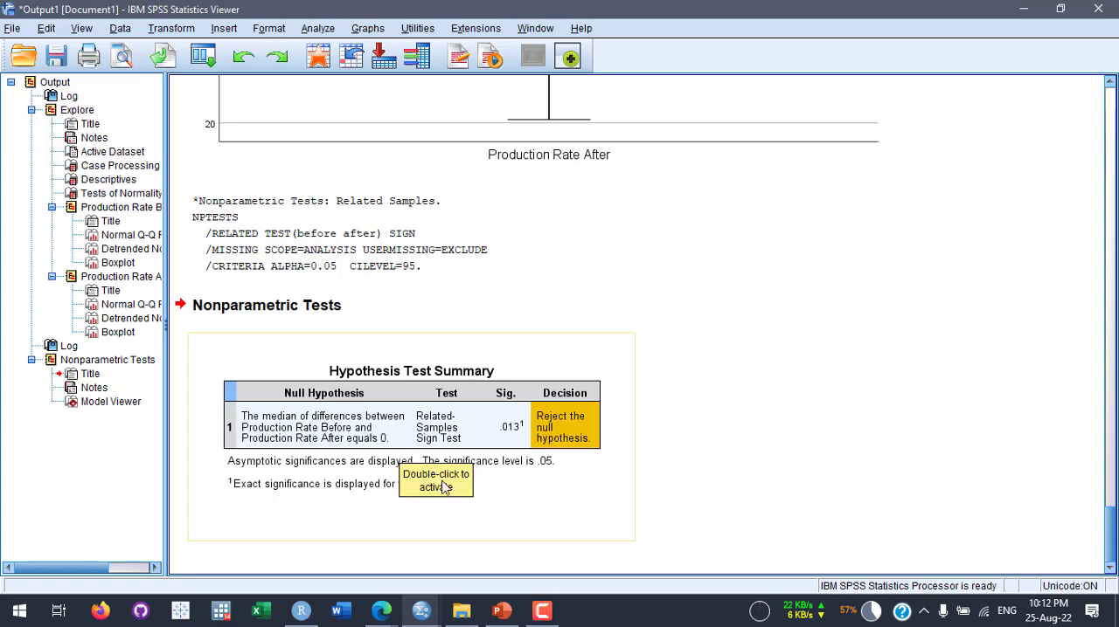
# - Review the Wilcoxon Signed Rank Test hypotheses on the PowerPoint slide and return to the SPSS dataset
pyautogui.click(502, 611)
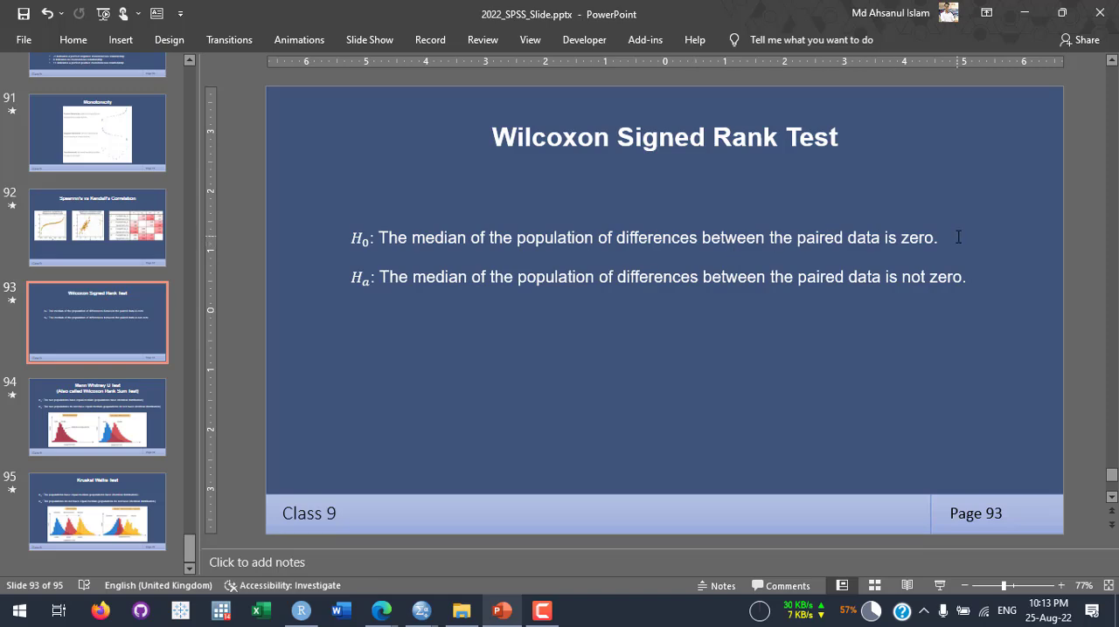
pyautogui.click(502, 610)
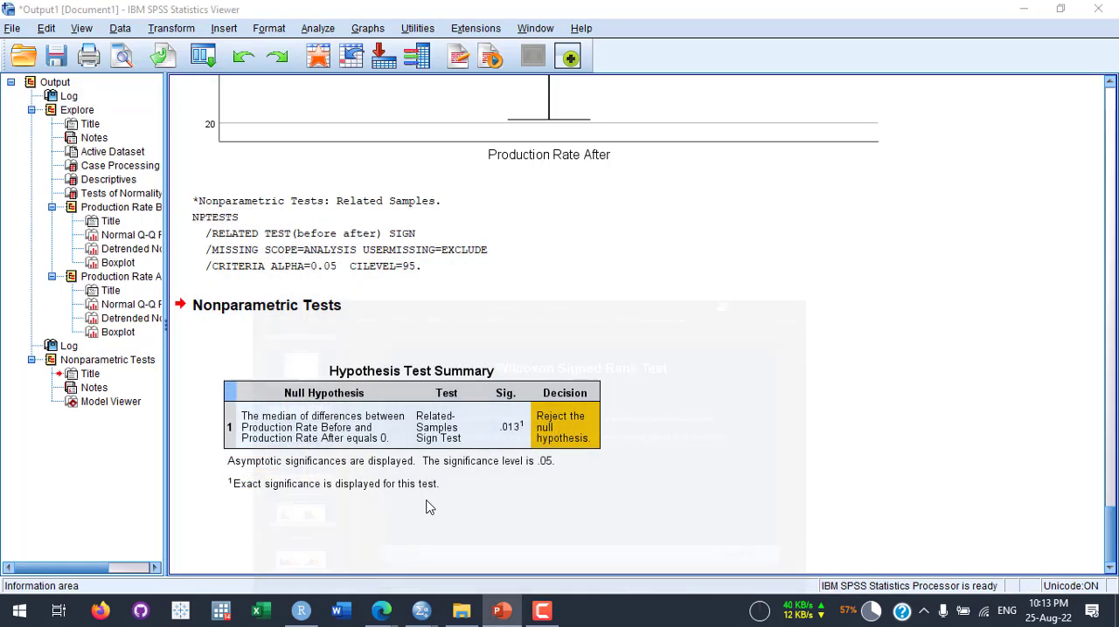
pyautogui.click(318, 56)
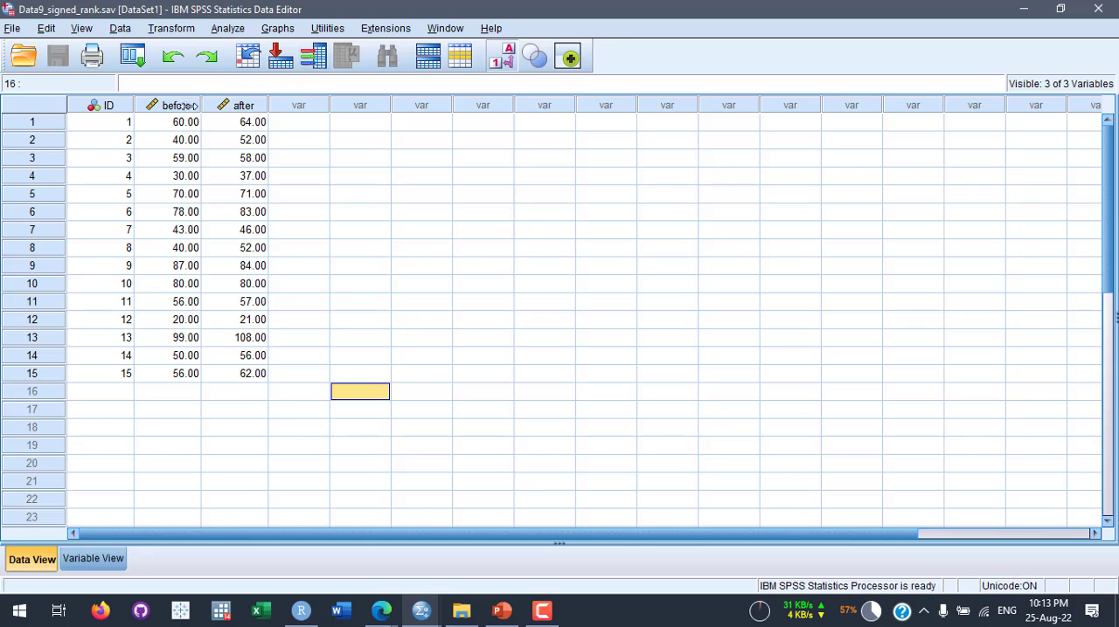
# - Compare the first case's before and after values and highlight the empty column beside them across all 15 cases
pyautogui.moveTo(177, 125); pyautogui.dragTo(232, 119)
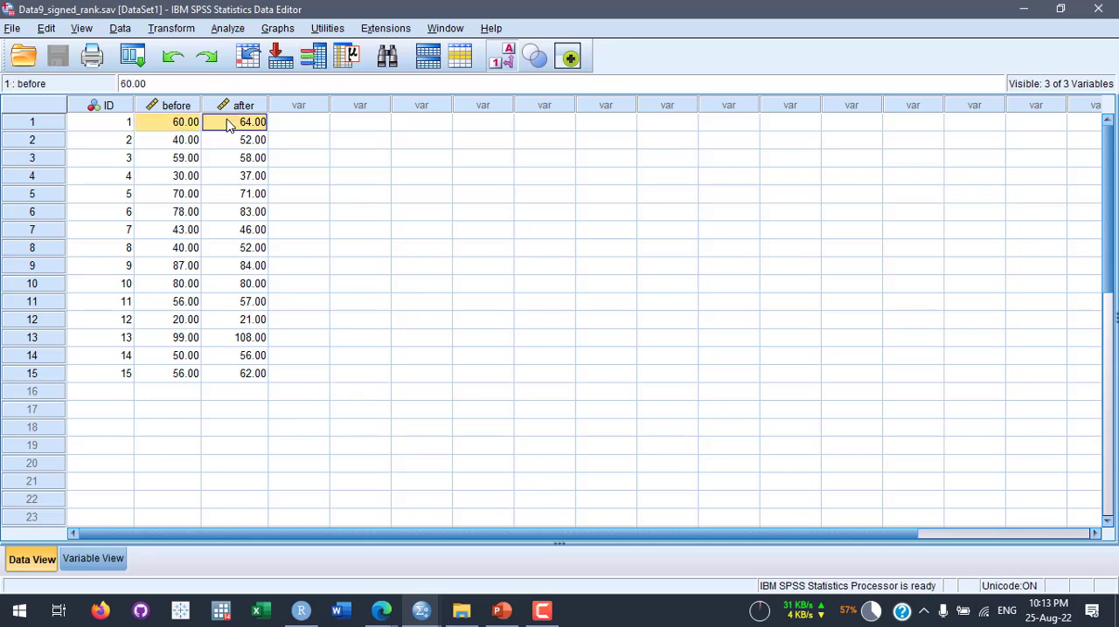
pyautogui.click(306, 123)
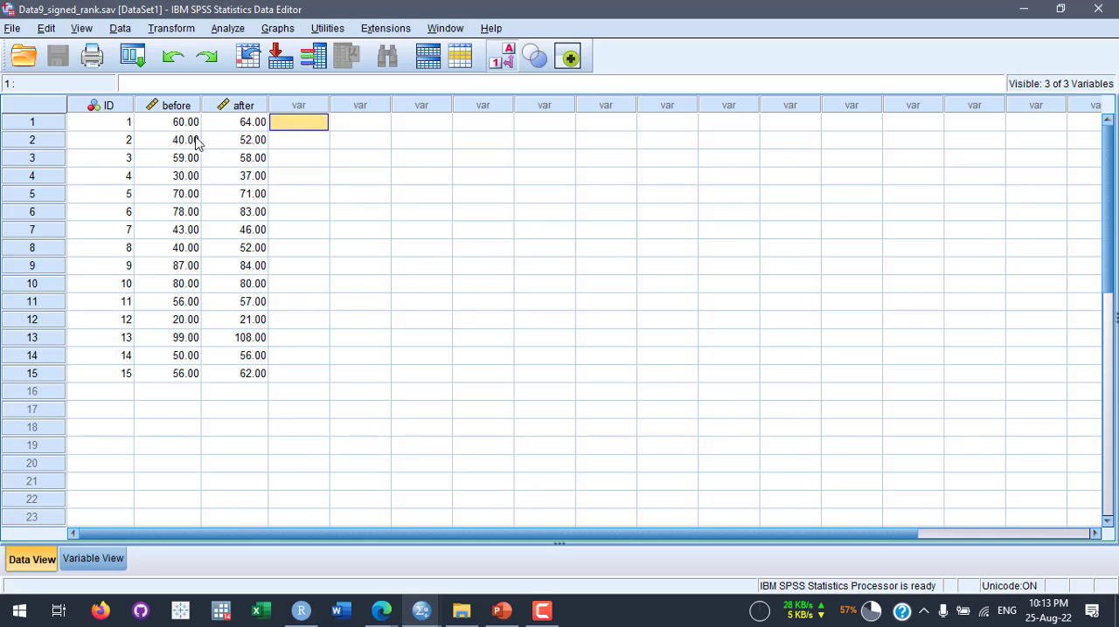
pyautogui.click(288, 141)
pyautogui.moveTo(293, 123); pyautogui.dragTo(303, 372)
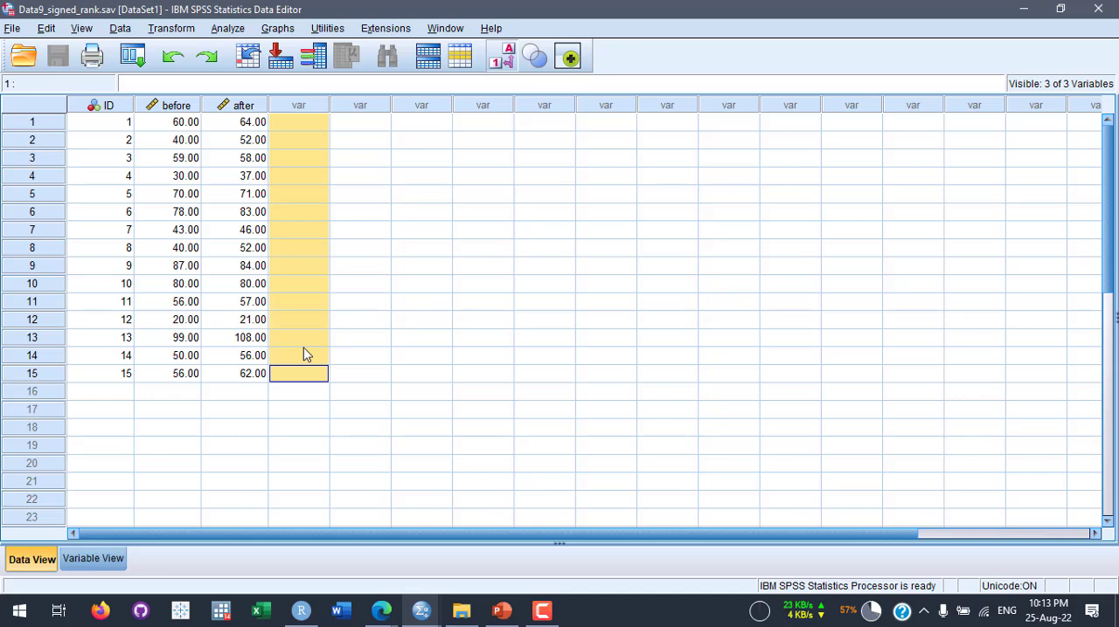
# - Return to the output, examine the Hypothesis Test Summary and open it in the Model Viewer
pyautogui.click(445, 28)
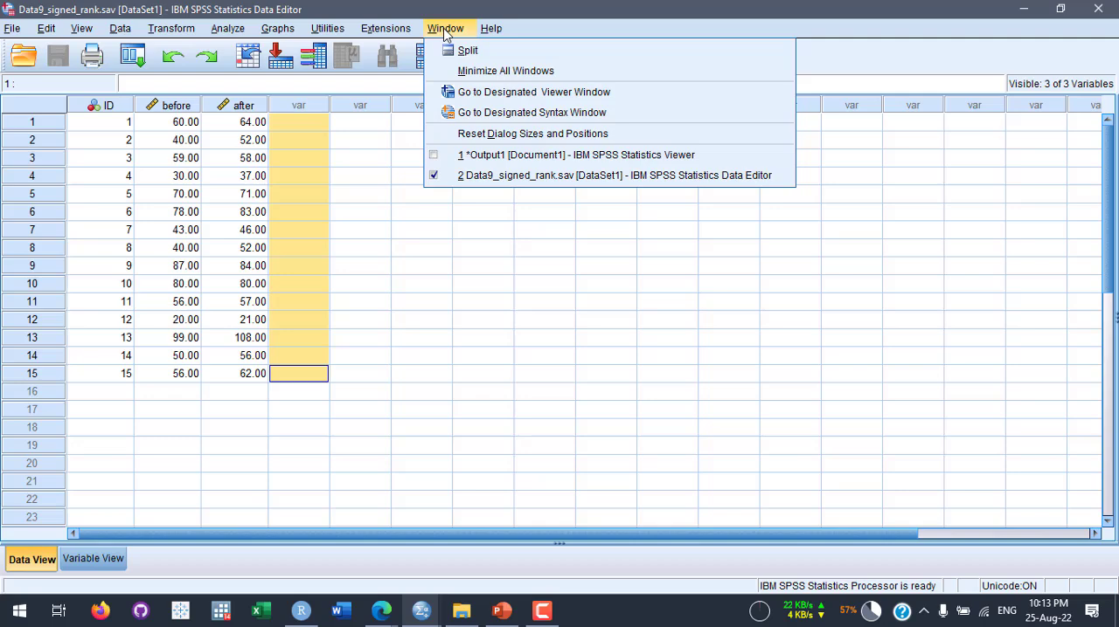
pyautogui.click(469, 94)
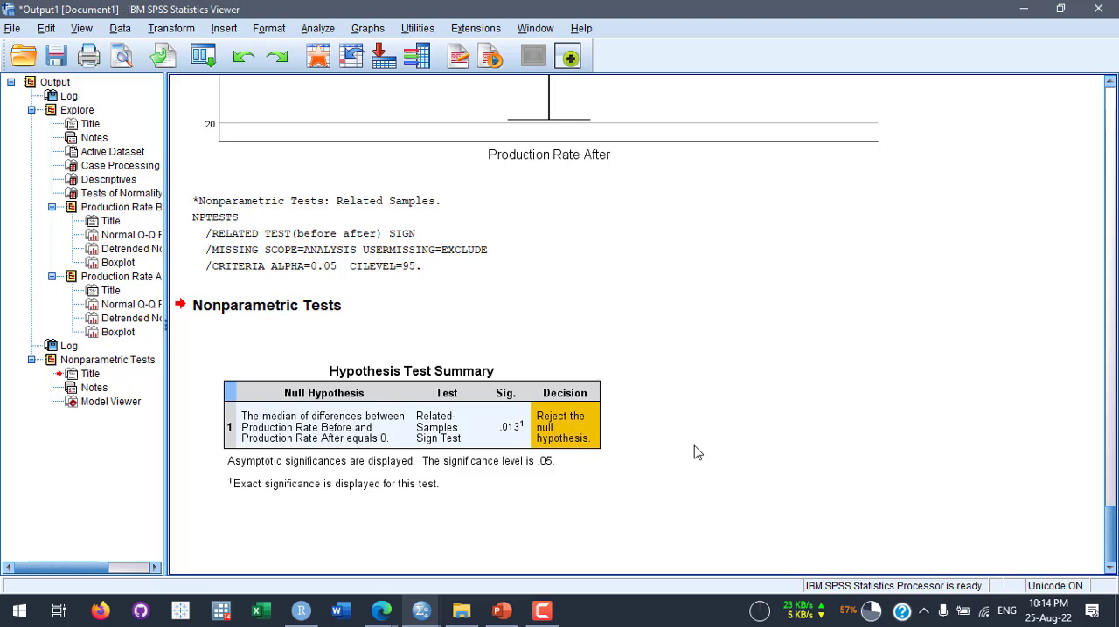
pyautogui.click(517, 417)
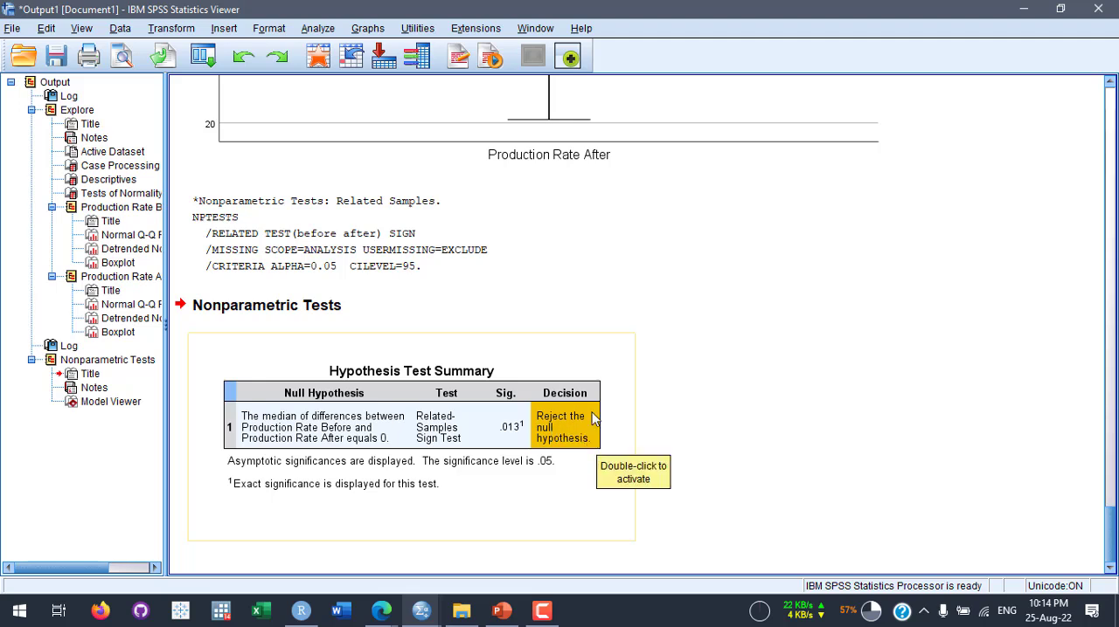
pyautogui.click(660, 416)
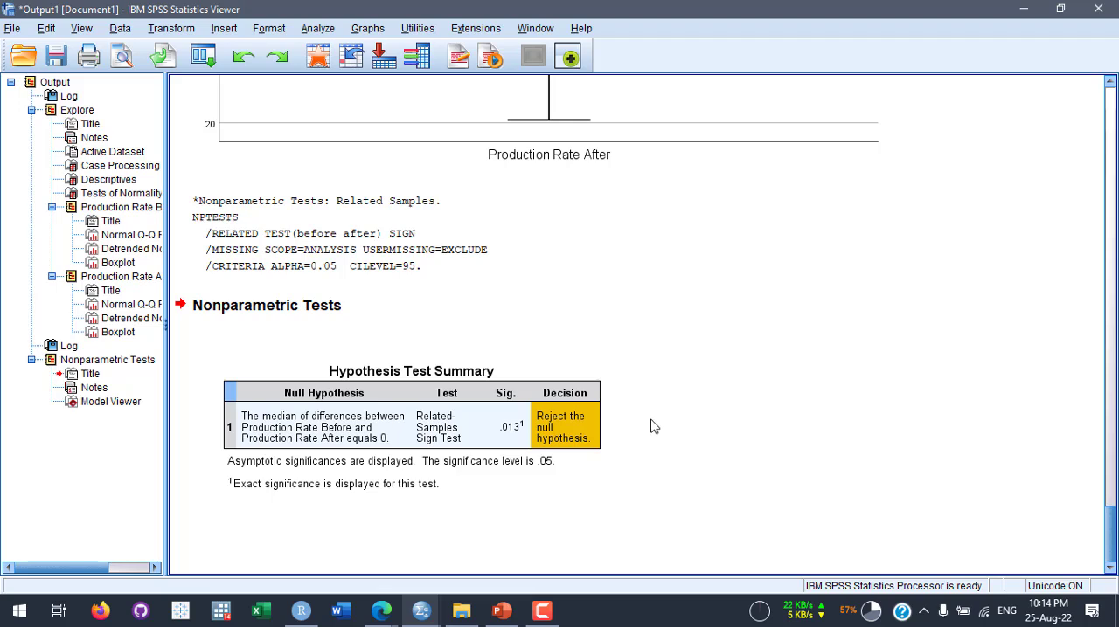
pyautogui.click(508, 421)
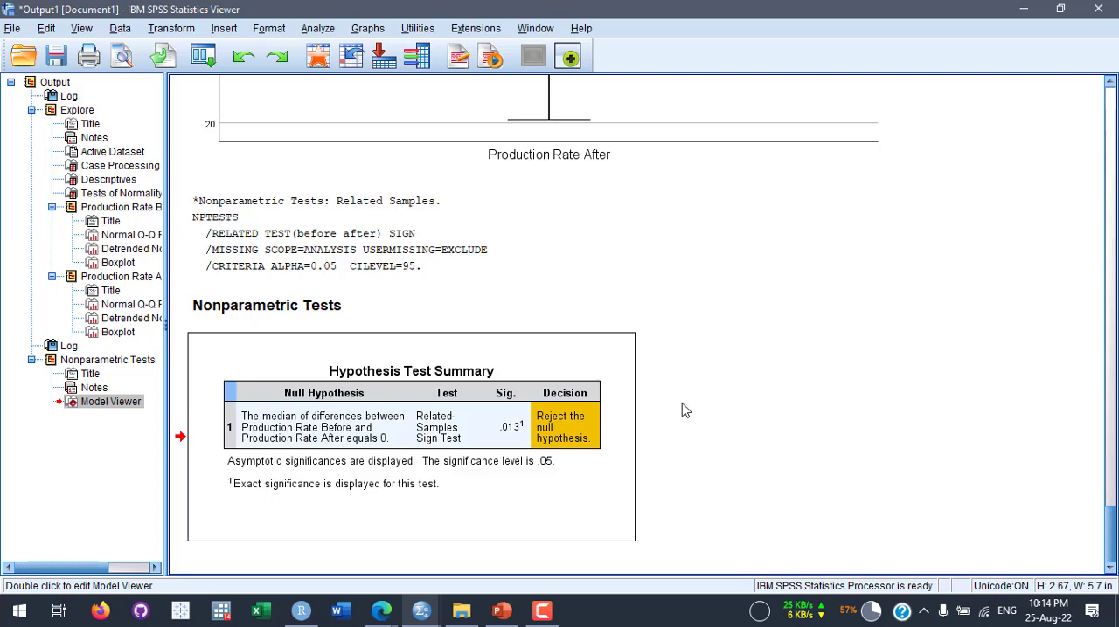
pyautogui.moveTo(432, 608)
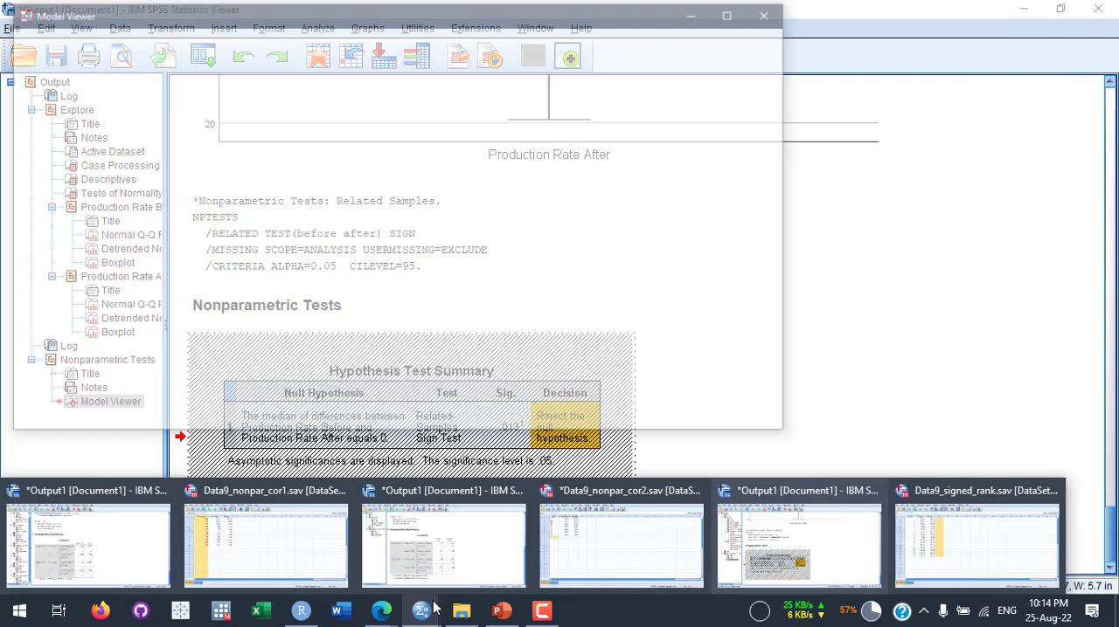
pyautogui.click(1018, 541)
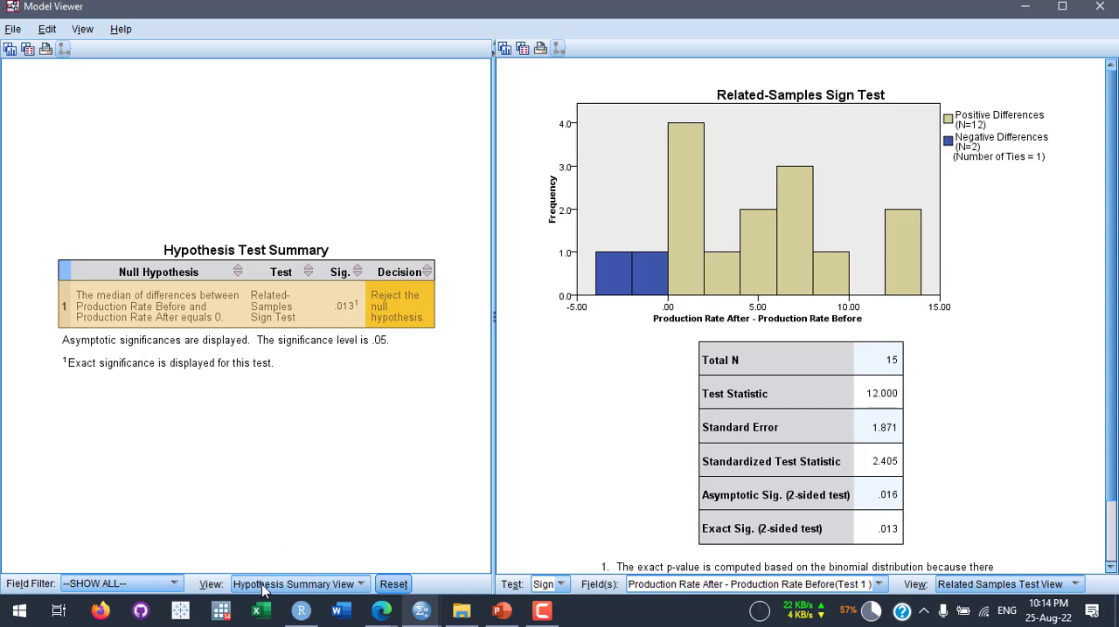
# - Check which summary views and tests are available for the Related-Samples Sign Test in the Model Viewer
pyautogui.click(361, 586)
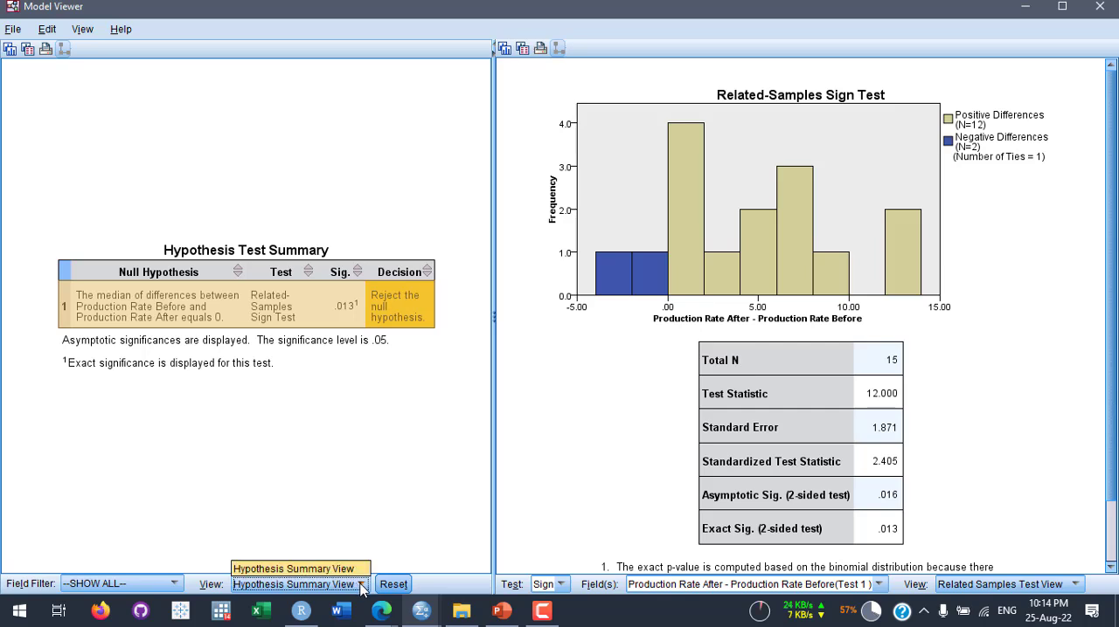
pyautogui.click(360, 584)
pyautogui.click(360, 584)
pyautogui.click(361, 584)
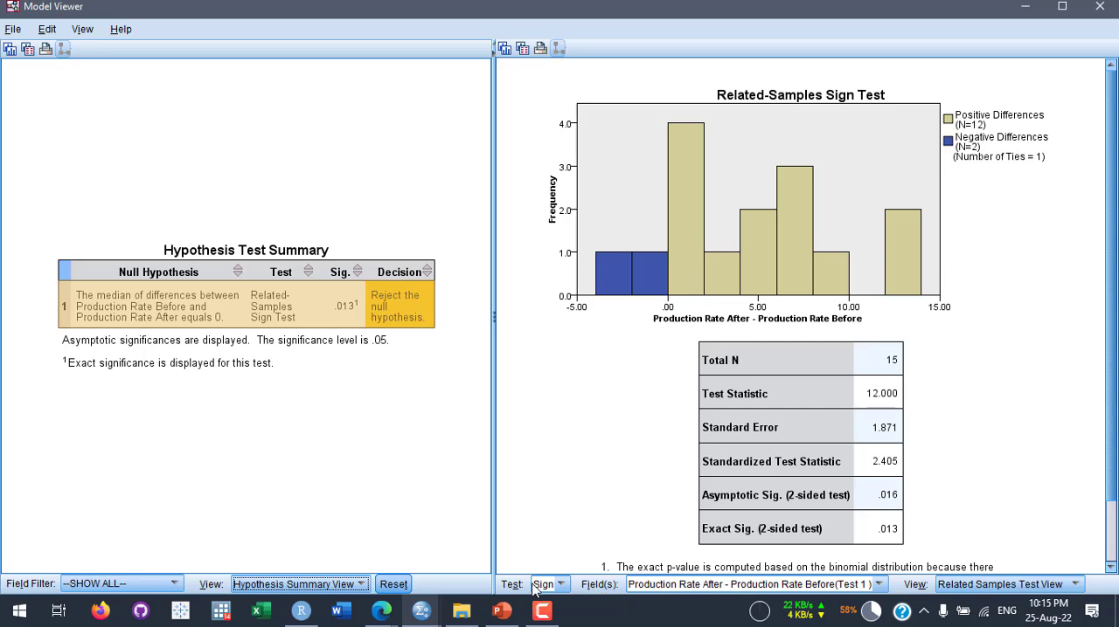
pyautogui.click(560, 585)
pyautogui.click(560, 585)
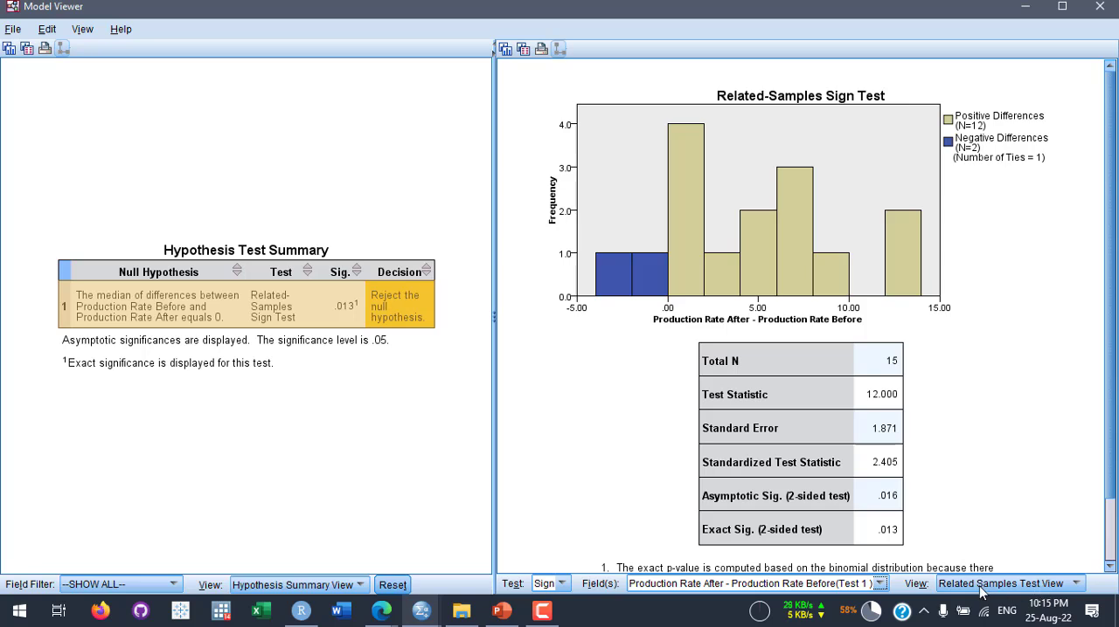
# - View the Continuous Field Information for Production Rate Before and return to the Related Samples Test View to examine the sign test results
pyautogui.click(1077, 584)
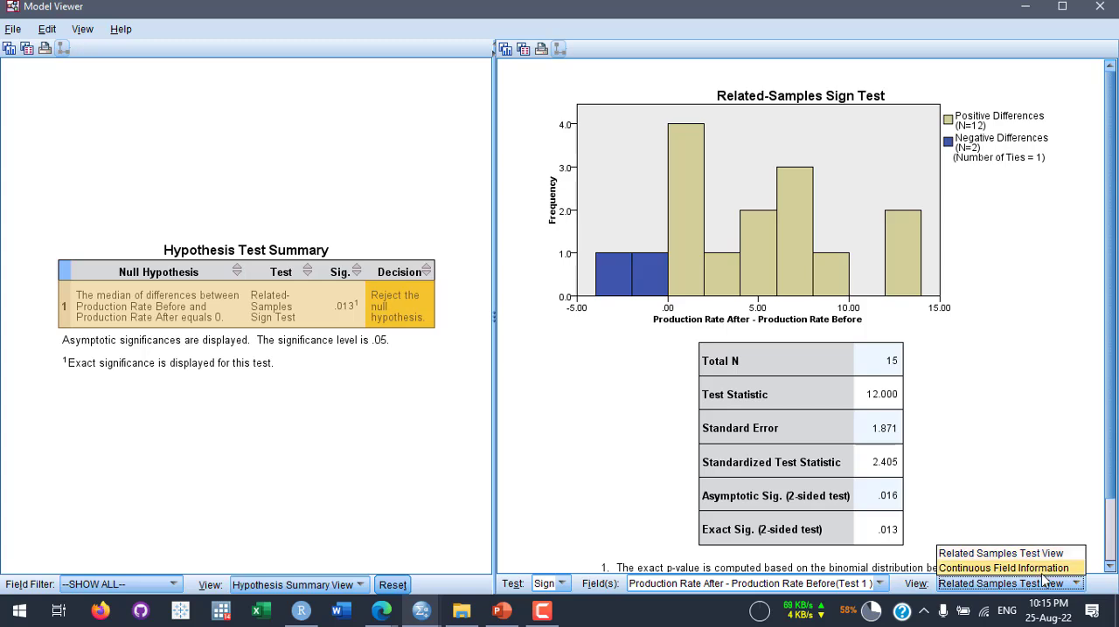
pyautogui.click(1040, 569)
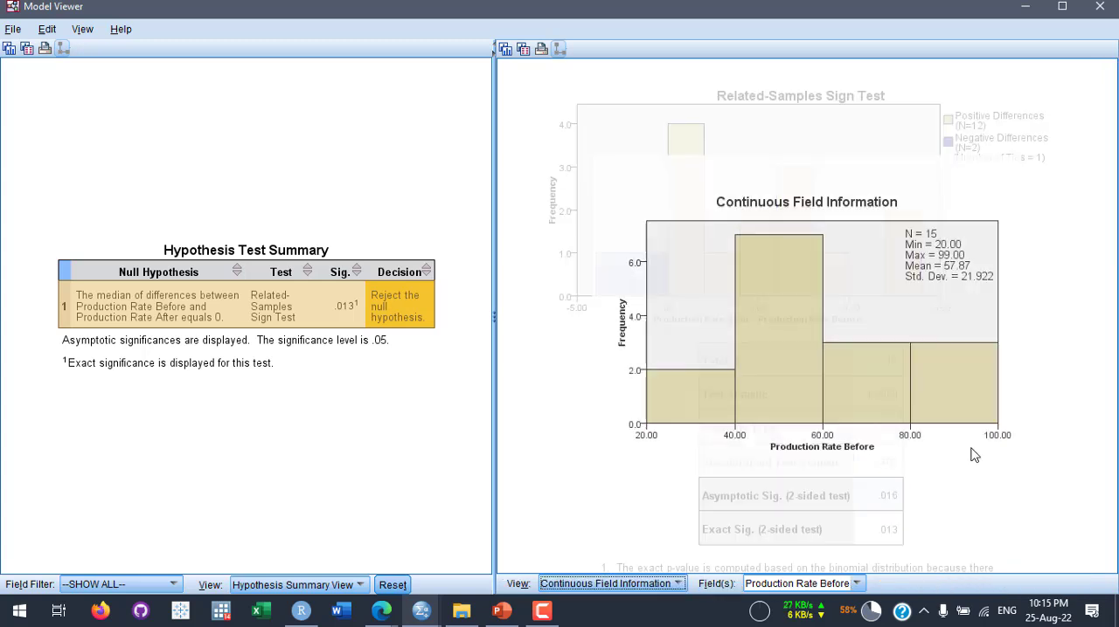
pyautogui.click(645, 583)
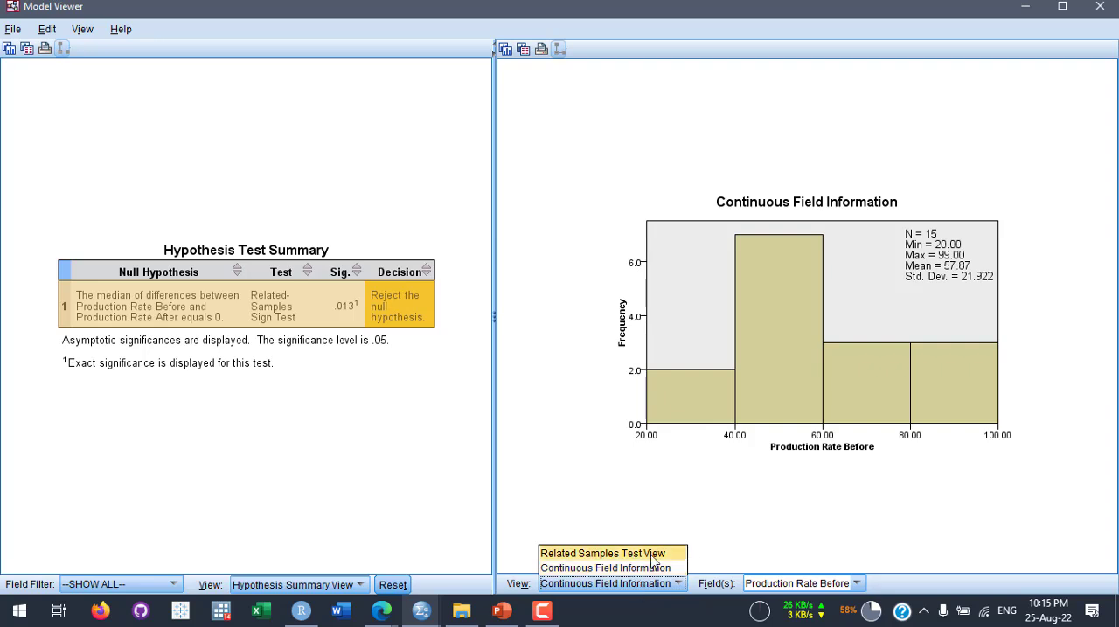
pyautogui.click(660, 557)
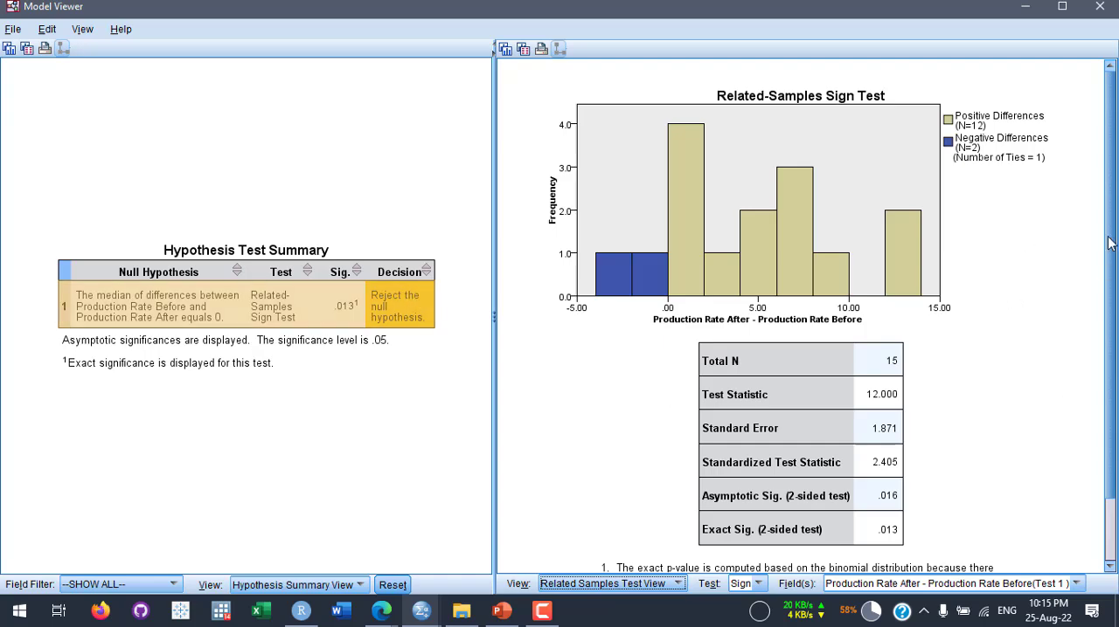
pyautogui.scroll(-3, 1100, 304)
pyautogui.scroll(3, 1099, 303)
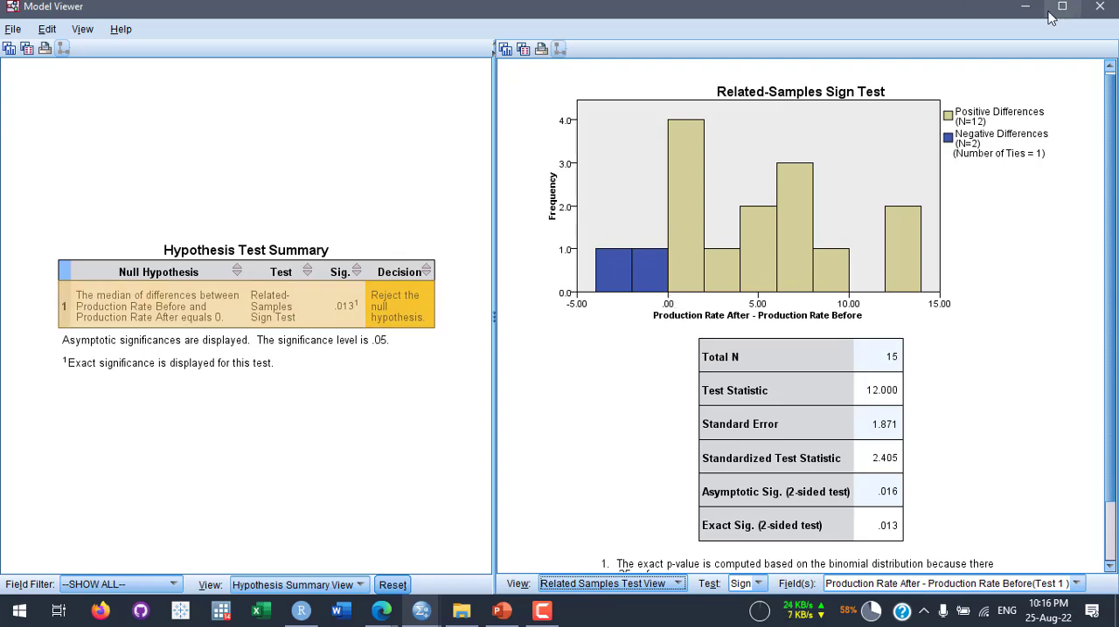
# - Close the Model Viewer and return to the before and after columns of the dataset
pyautogui.click(1099, 7)
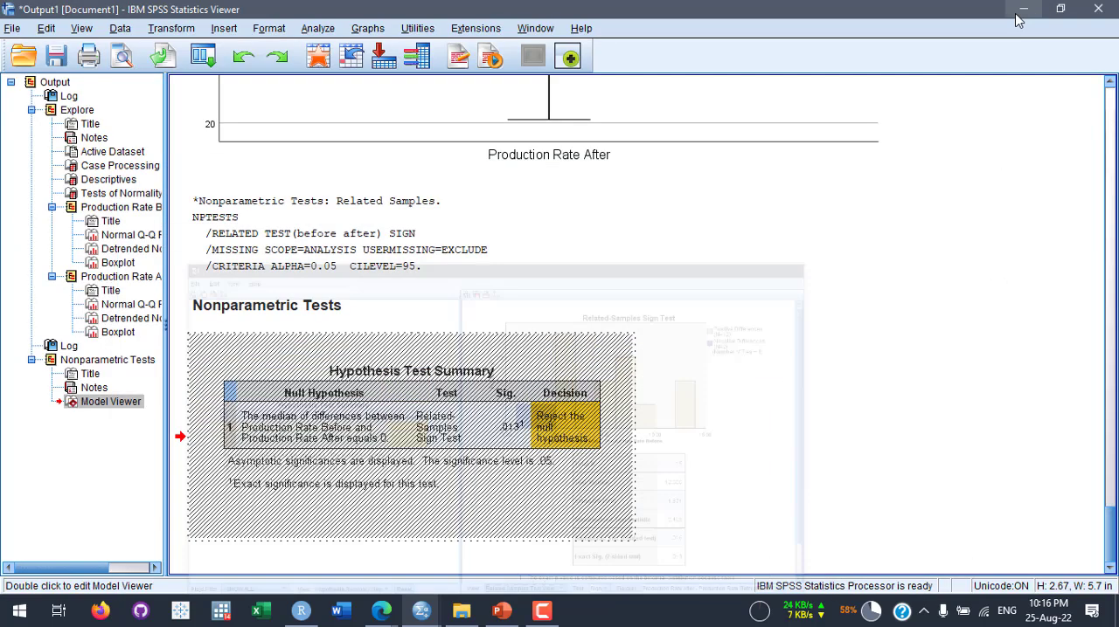
pyautogui.click(351, 55)
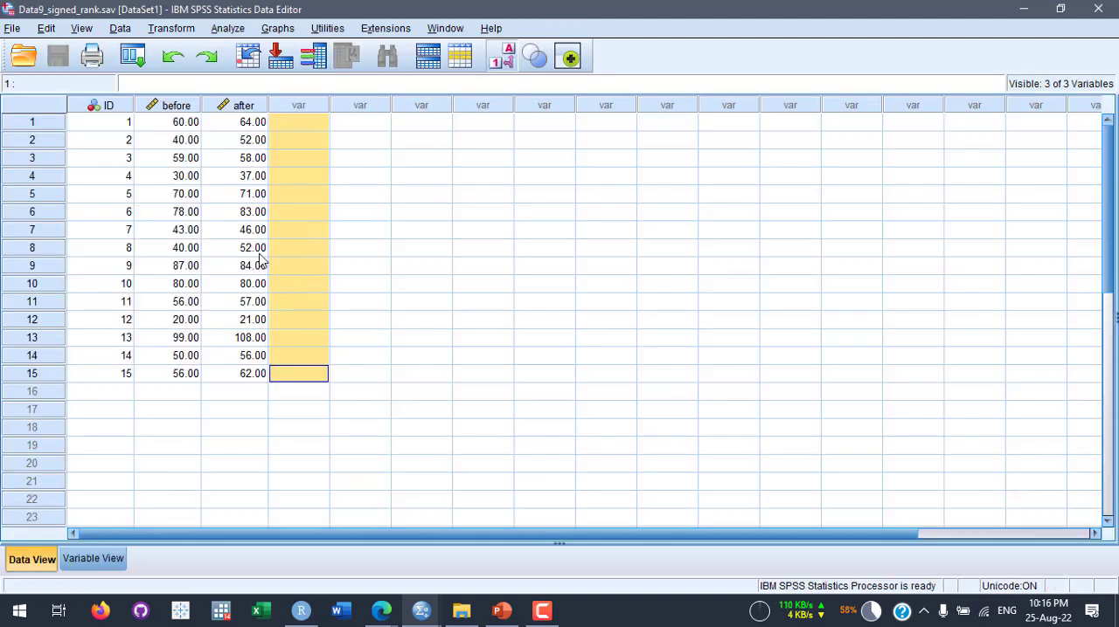
pyautogui.click(249, 106)
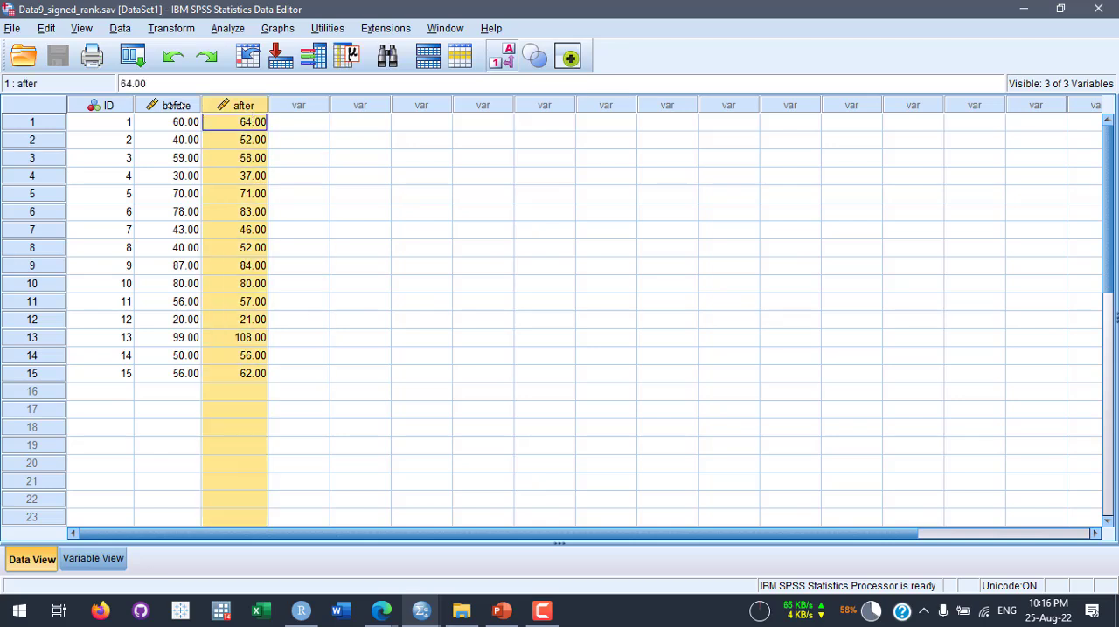
pyautogui.click(174, 106)
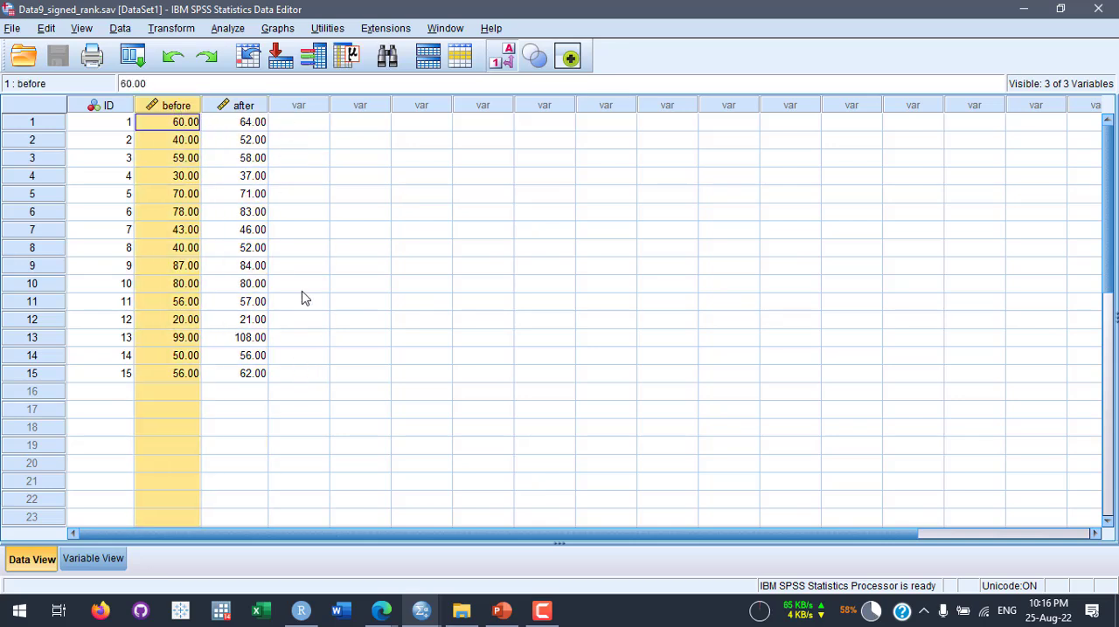
# - Compute a new variable named diff with the numeric expression after-before
pyautogui.click(172, 28)
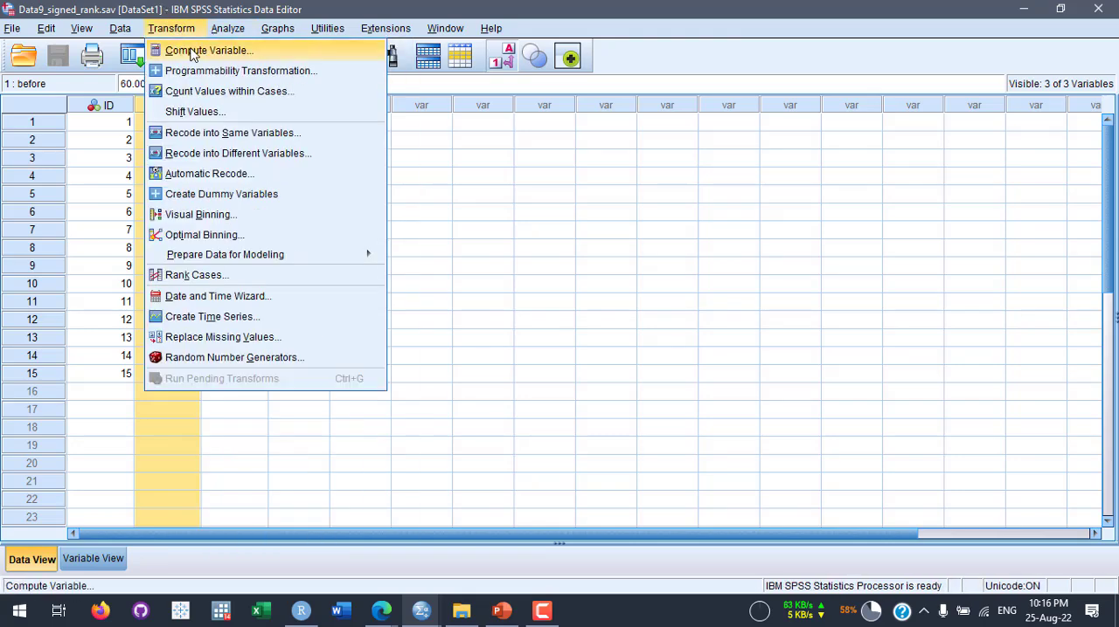
pyautogui.click(193, 53)
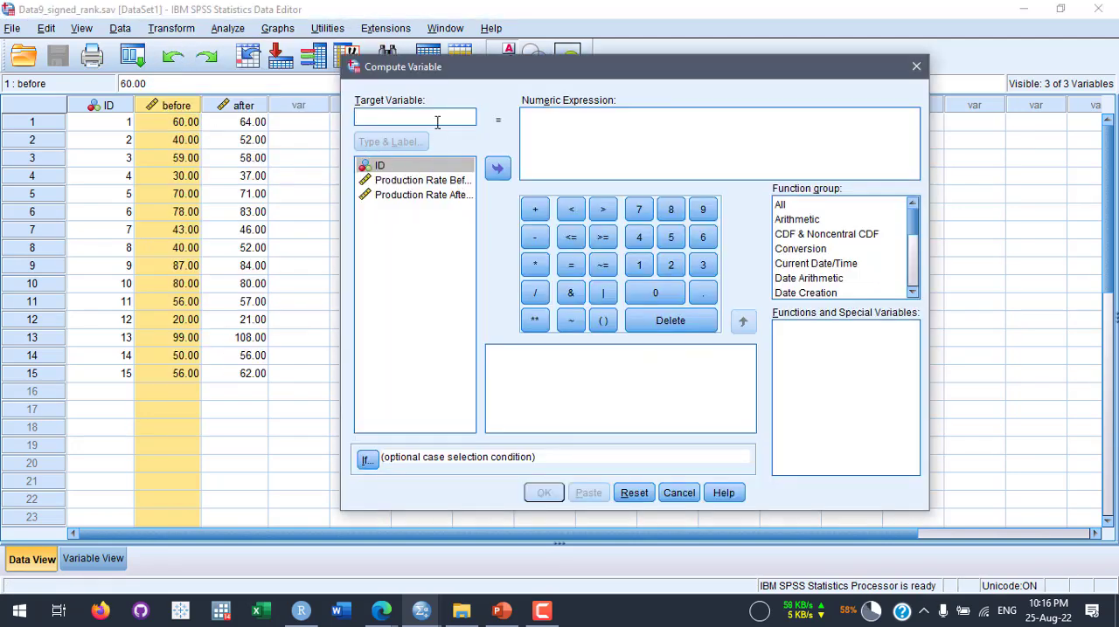
pyautogui.write('diff')
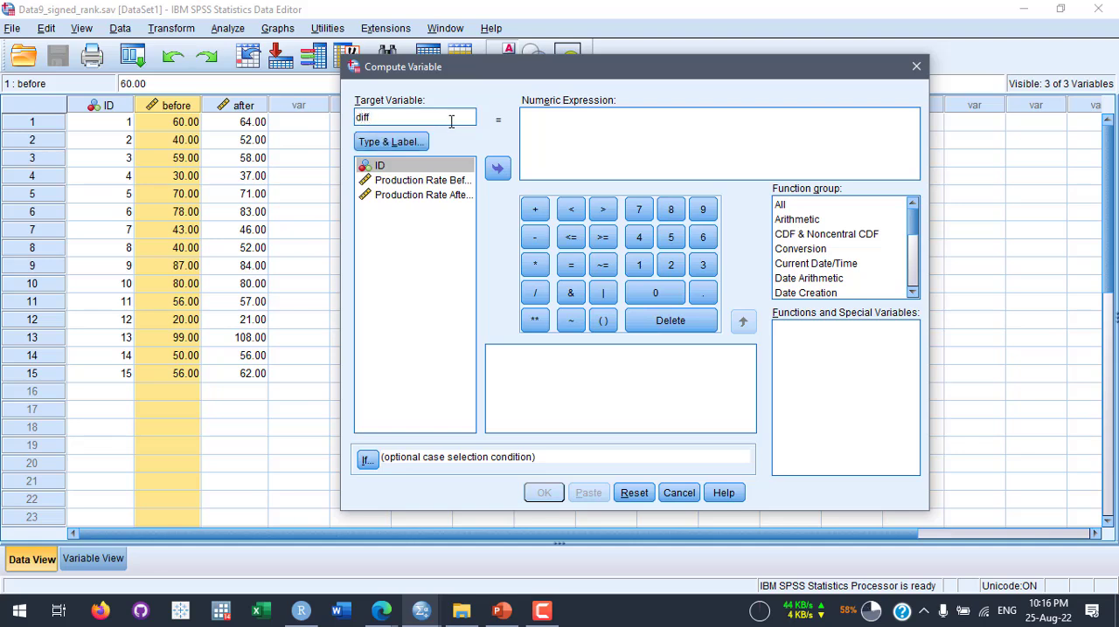
pyautogui.click(557, 163)
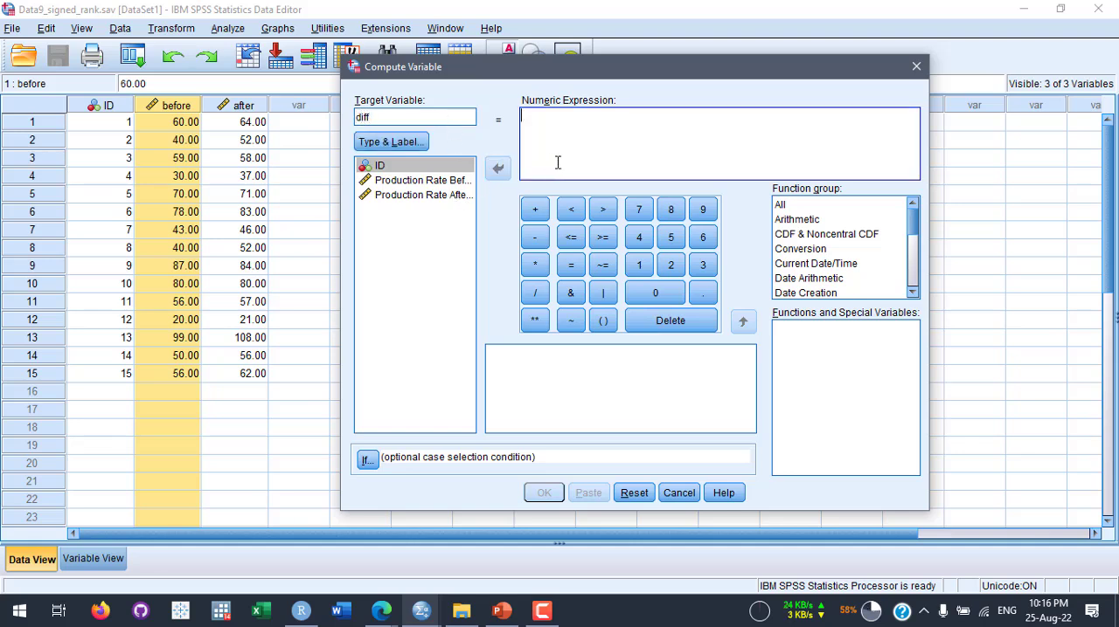
pyautogui.doubleClick(441, 196)
pyautogui.click(585, 122)
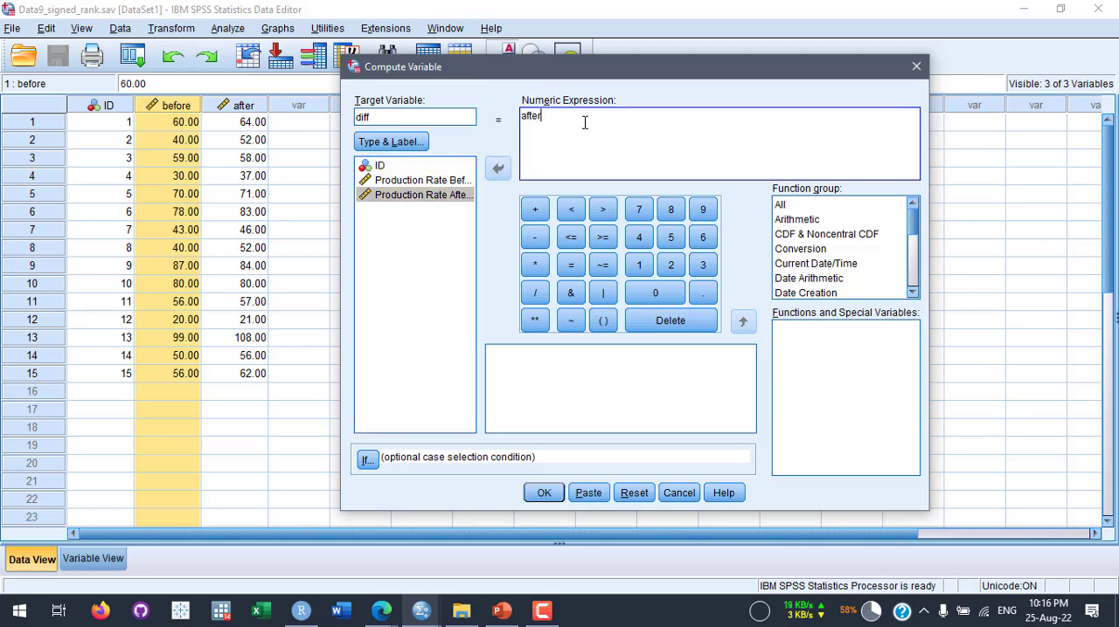
pyautogui.write('-')
pyautogui.doubleClick(423, 180)
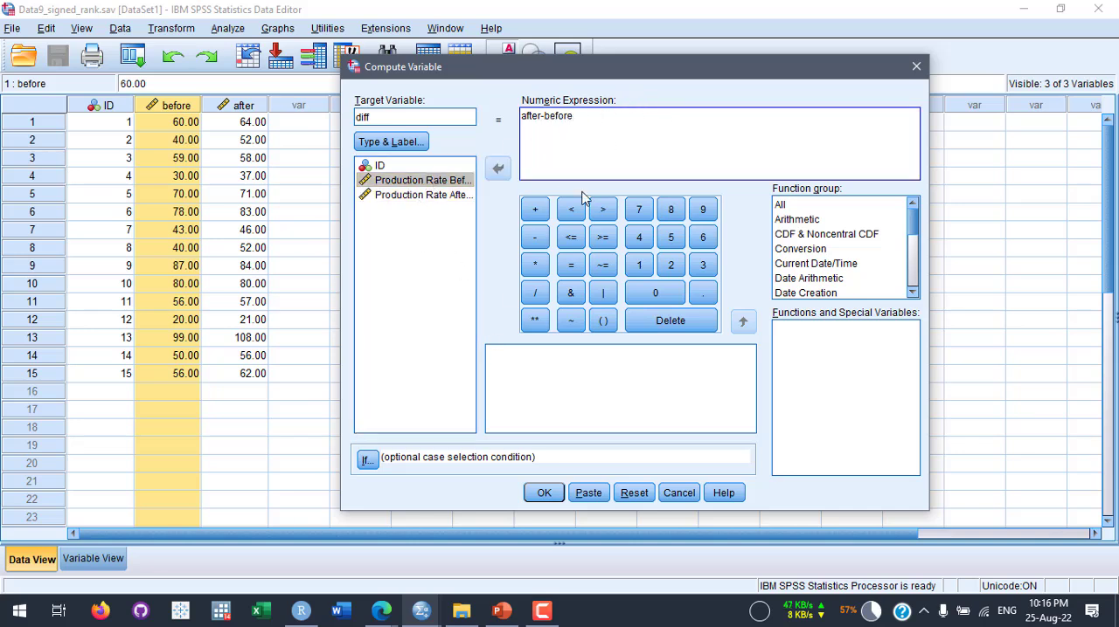
pyautogui.click(544, 495)
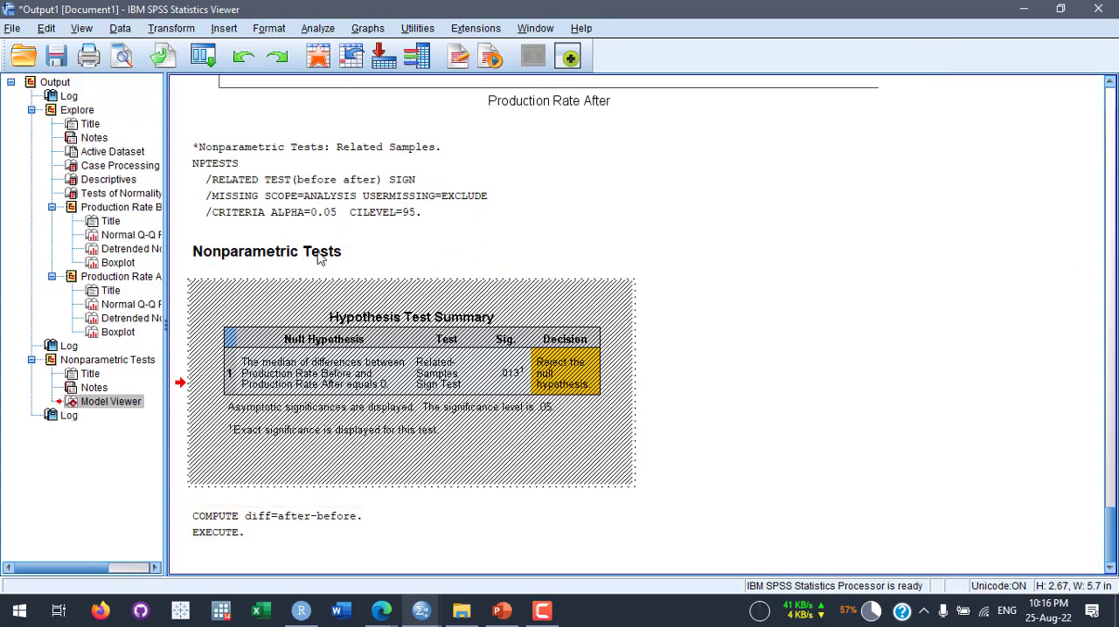
# - Return to the dataset and examine the diff values across all 15 cases
pyautogui.click(332, 67)
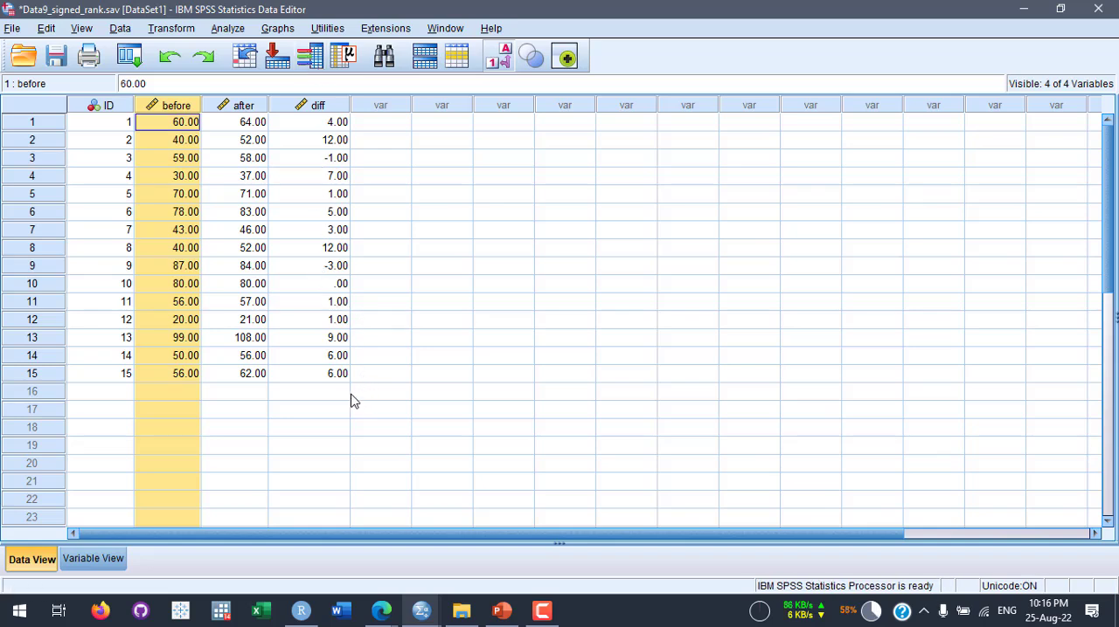
pyautogui.click(367, 145)
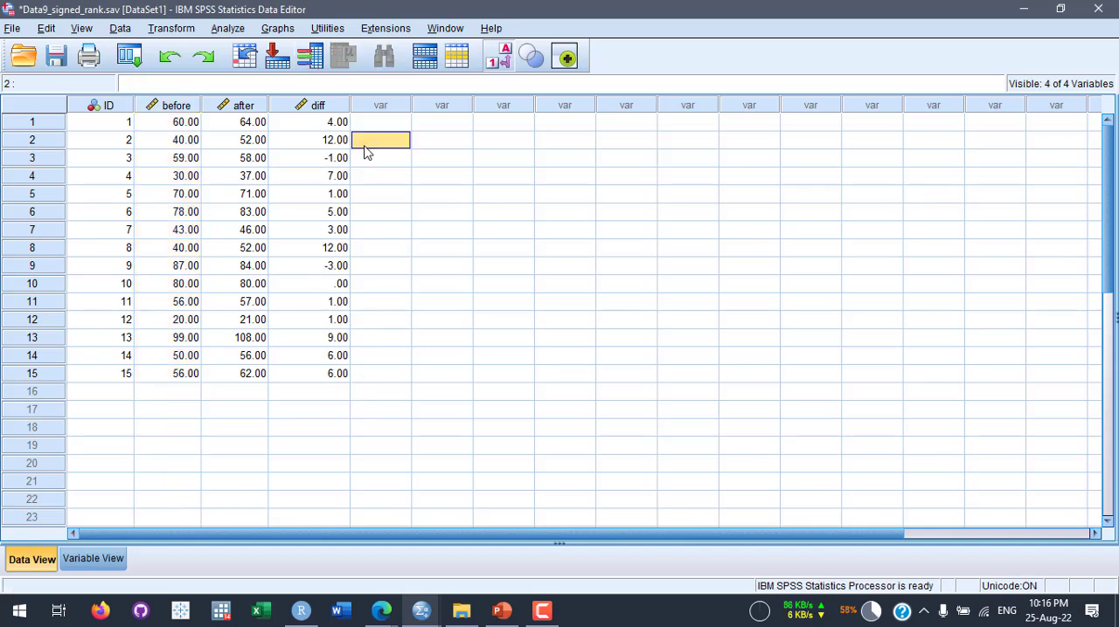
pyautogui.click(303, 128)
pyautogui.click(302, 140)
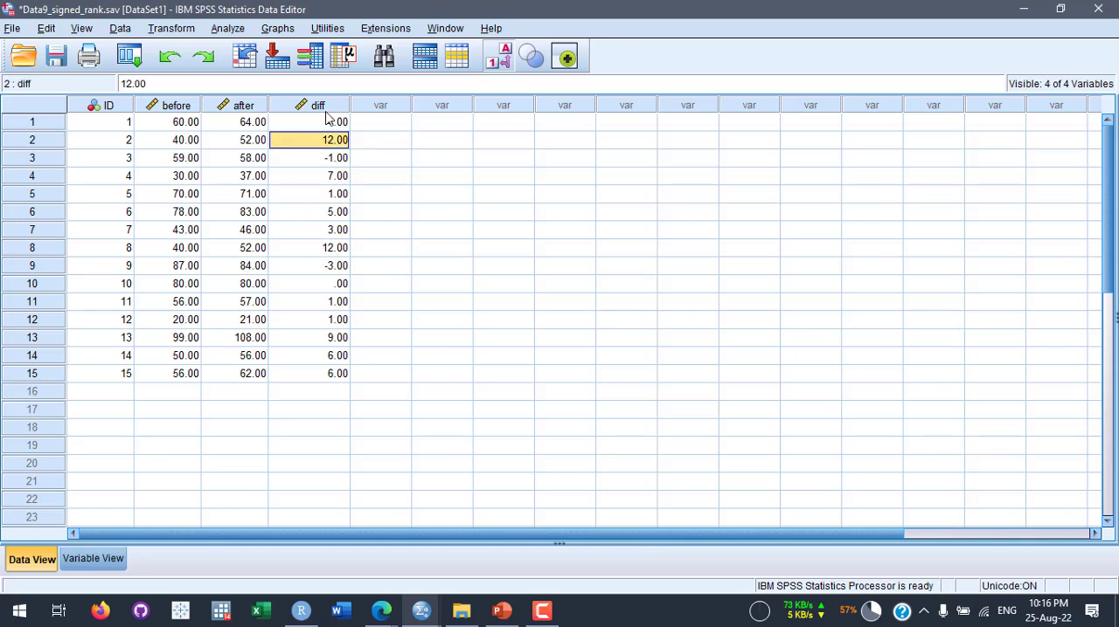
pyautogui.moveTo(294, 180); pyautogui.dragTo(292, 229)
pyautogui.moveTo(300, 292); pyautogui.dragTo(297, 383)
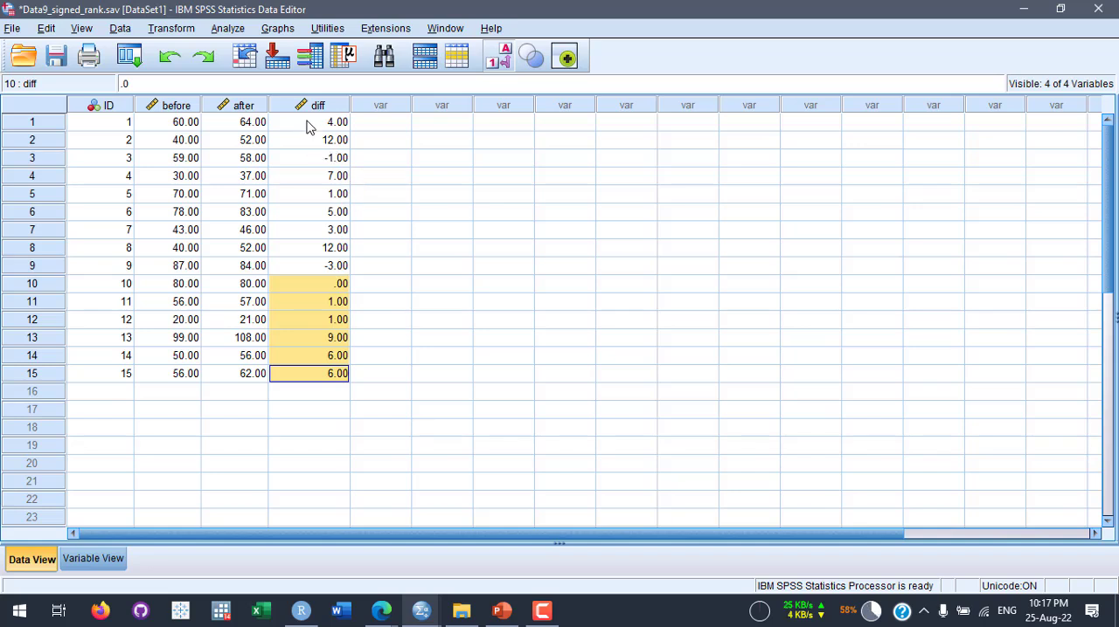
pyautogui.moveTo(307, 122); pyautogui.dragTo(318, 374)
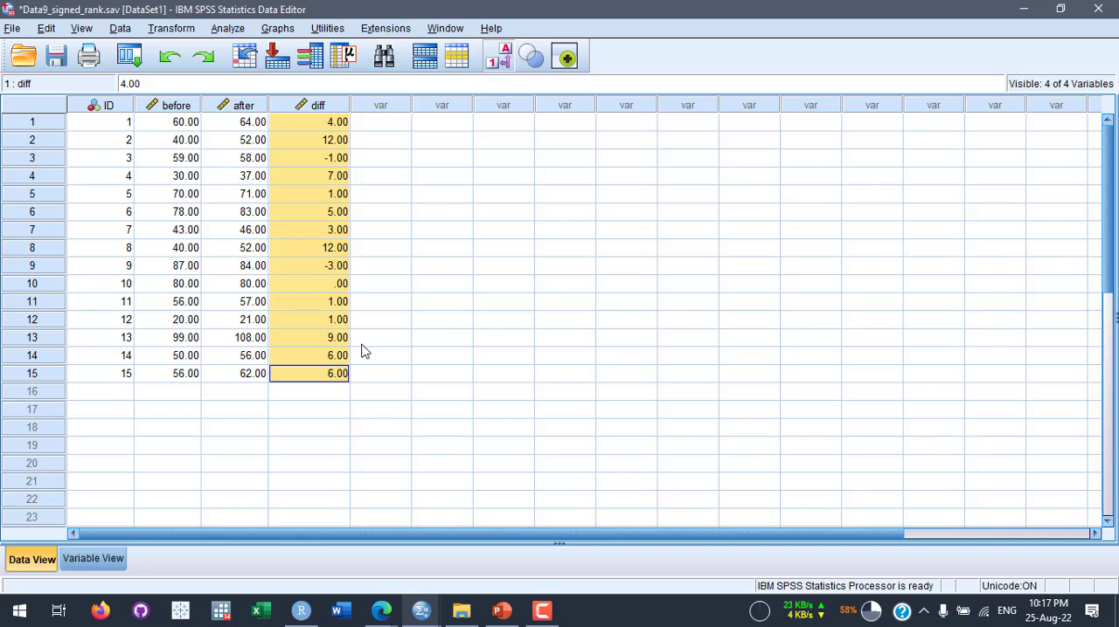
# - Review the Related-Samples Sign Test histogram and statistics in the Model Viewer, close it and return to the dataset
pyautogui.click(422, 610)
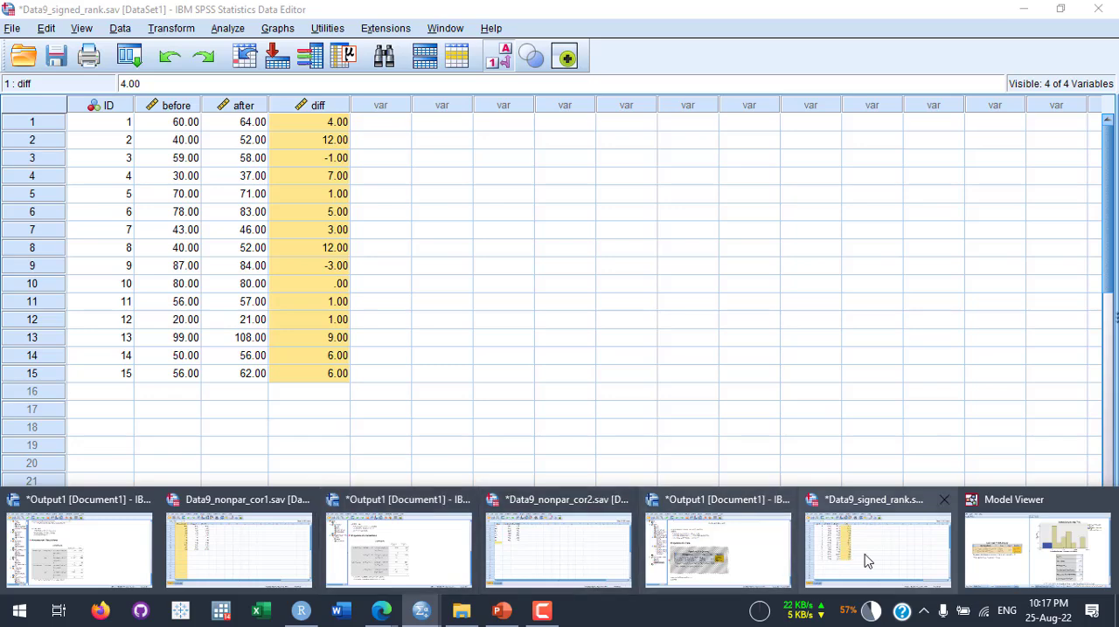
pyautogui.click(749, 562)
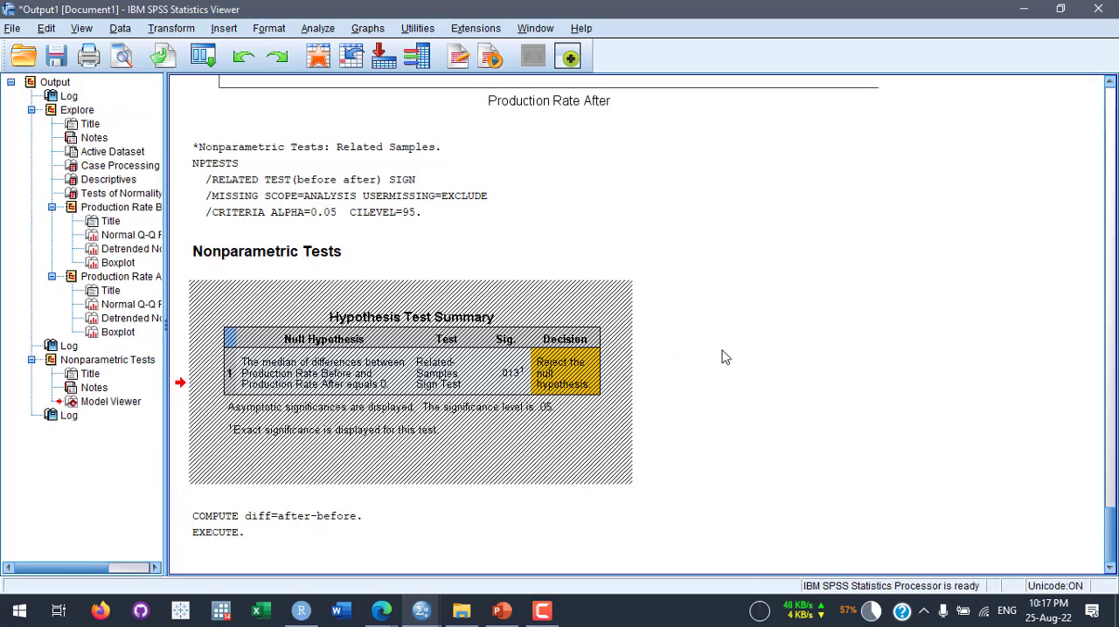
pyautogui.click(515, 357)
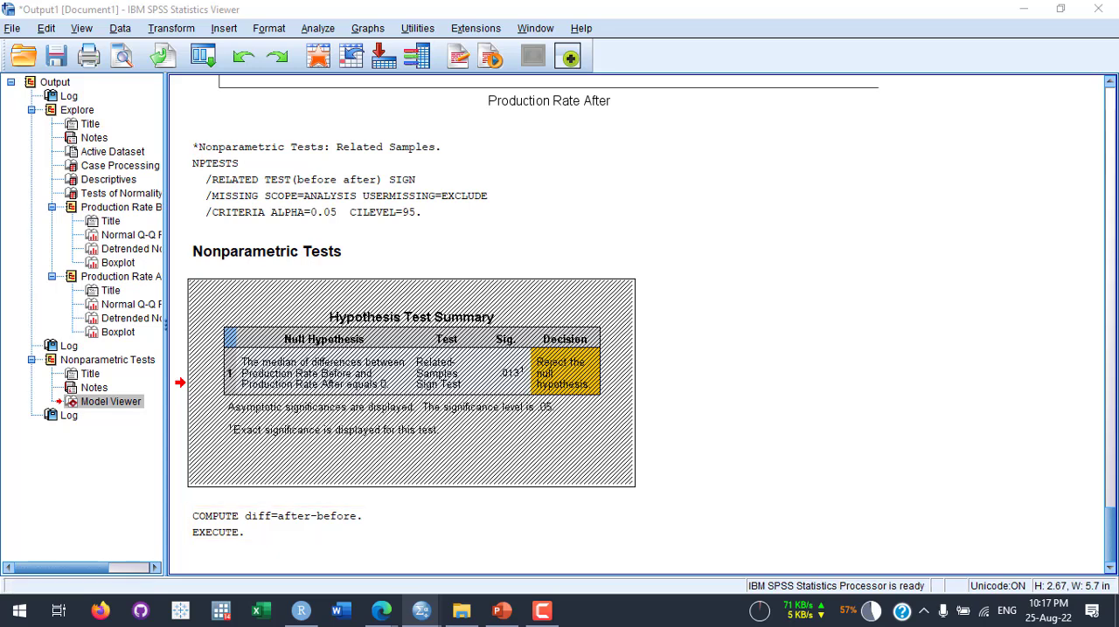
pyautogui.moveTo(424, 609)
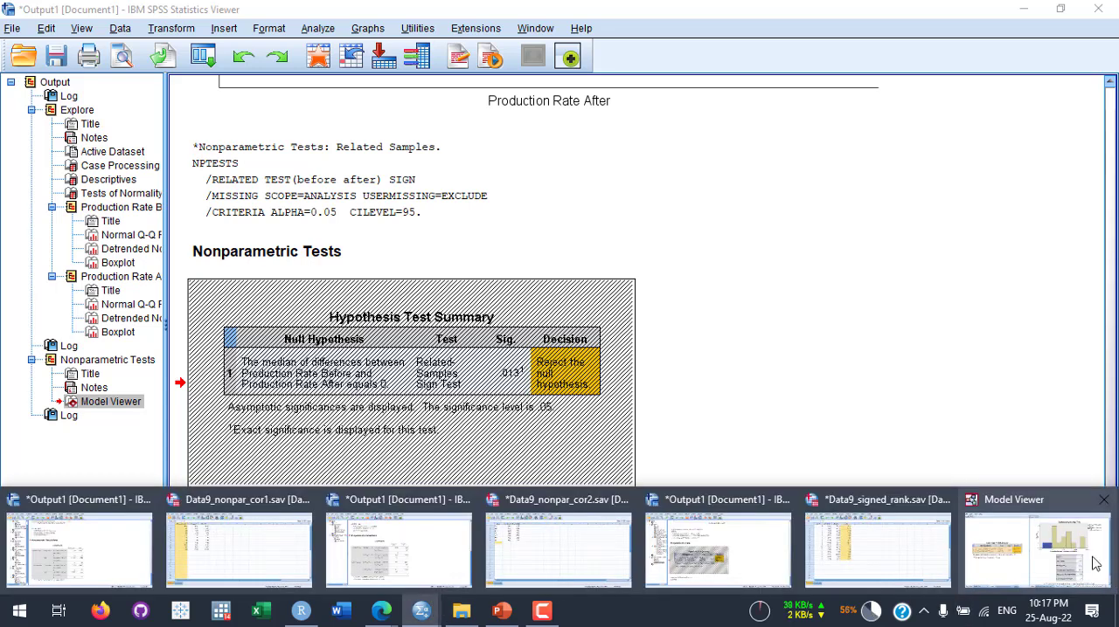
pyautogui.click(1058, 557)
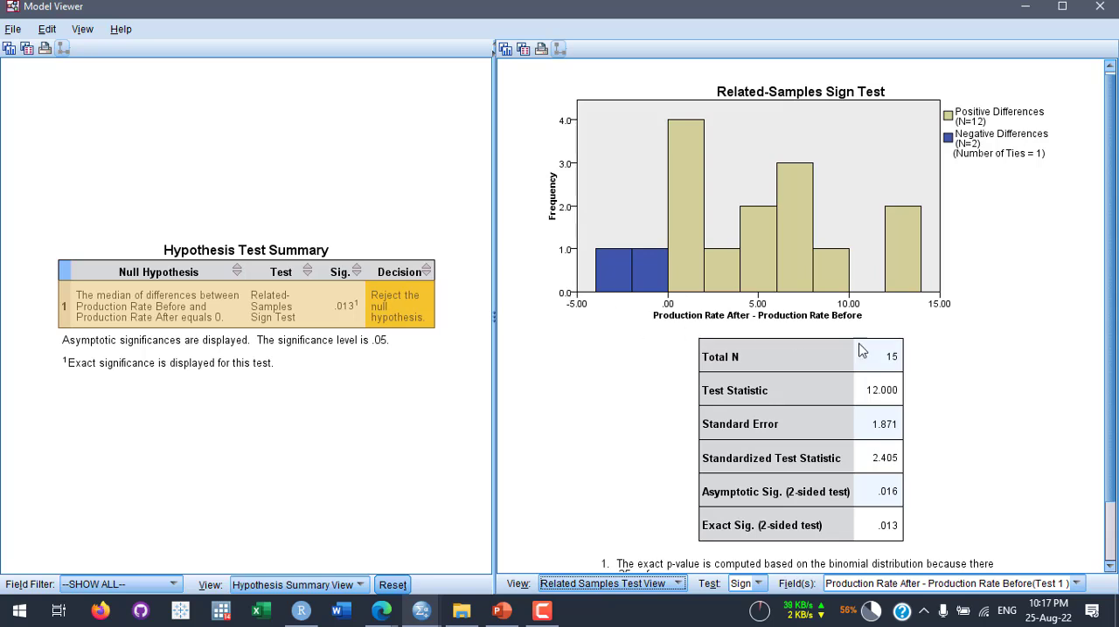
pyautogui.scroll(-1, 925, 441)
pyautogui.scroll(-1, 926, 447)
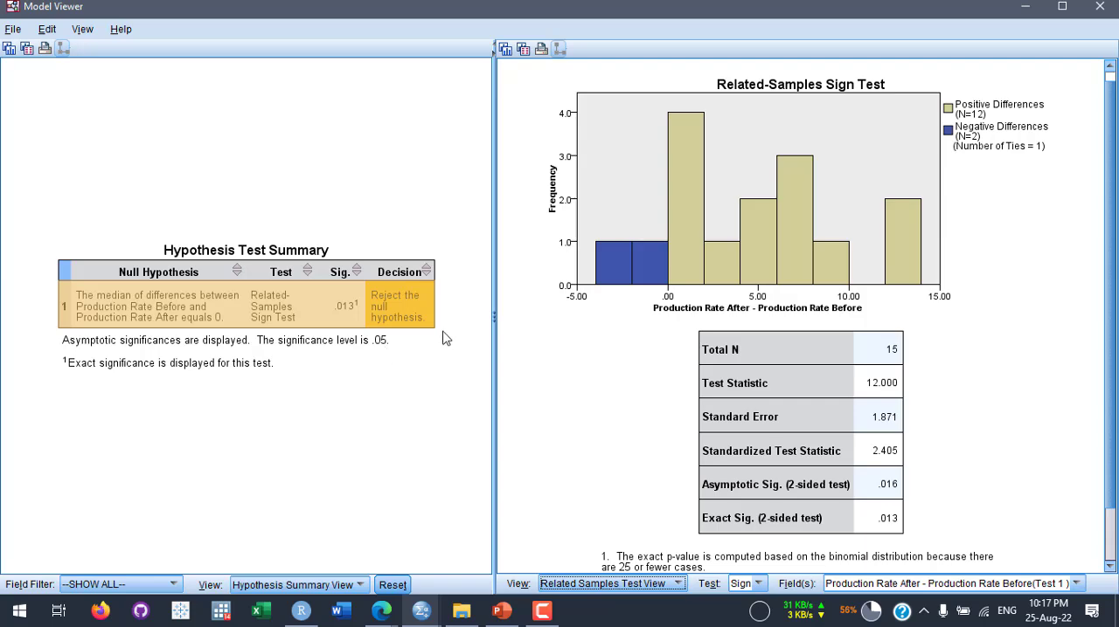
pyautogui.click(1099, 6)
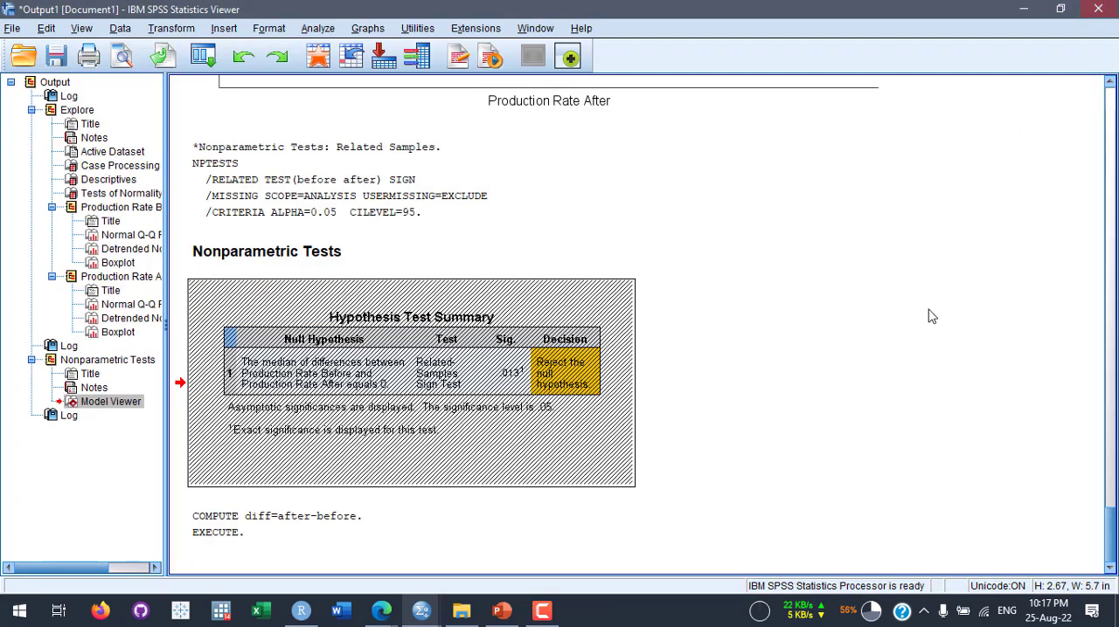
pyautogui.click(318, 61)
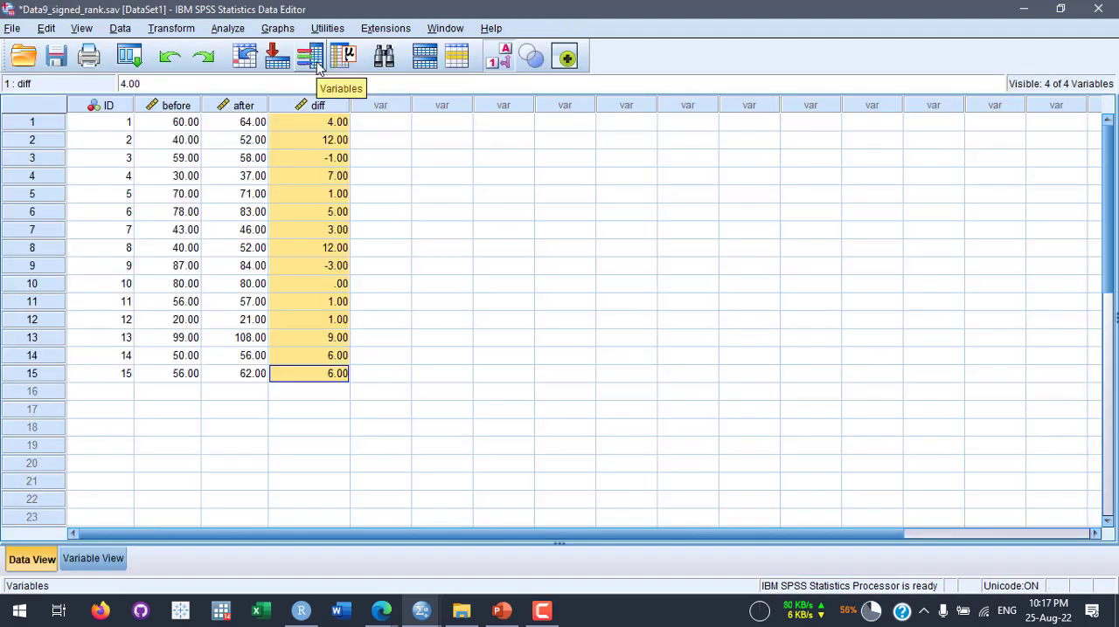
pyautogui.click(370, 249)
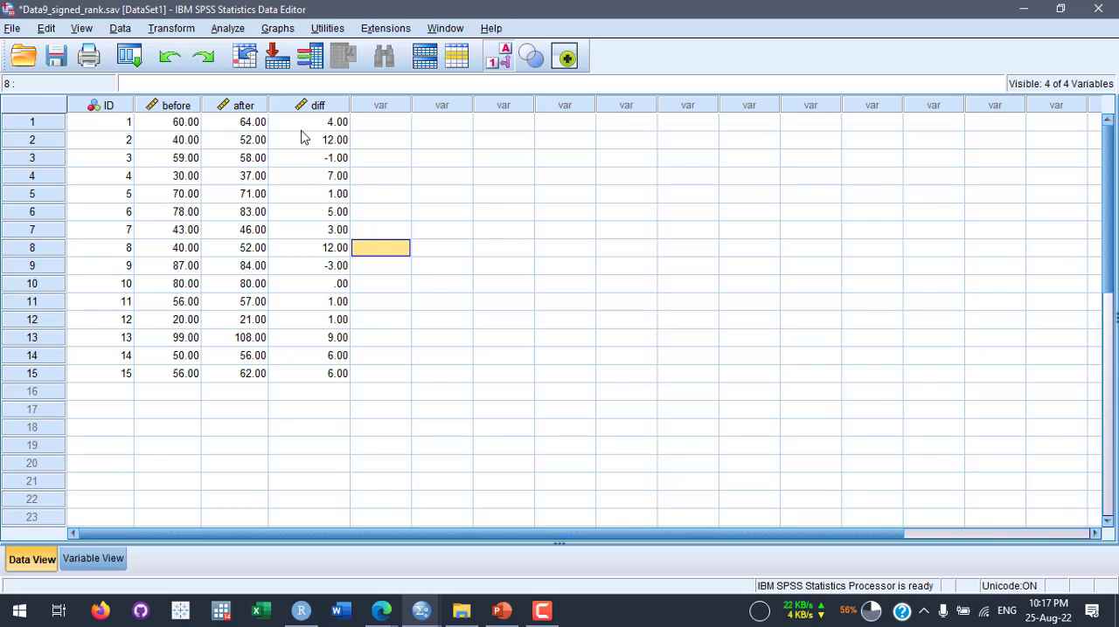
# - Run a Paired-Samples T Test pairing Production Rate After as Variable1 with Production Rate Before as Variable2
pyautogui.click(229, 30)
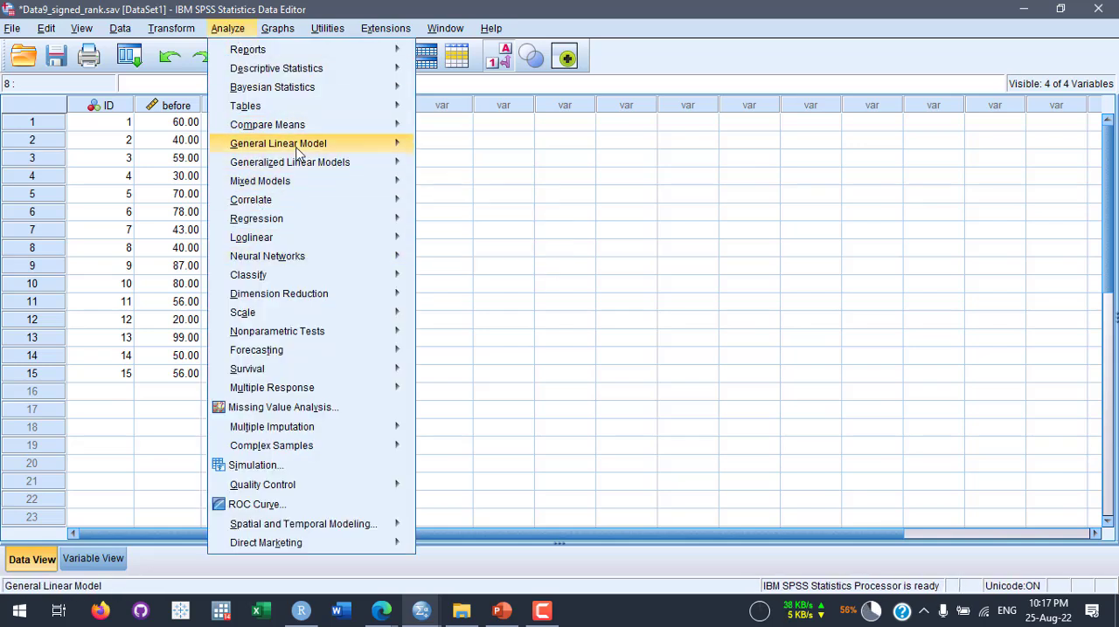
pyautogui.moveTo(323, 130)
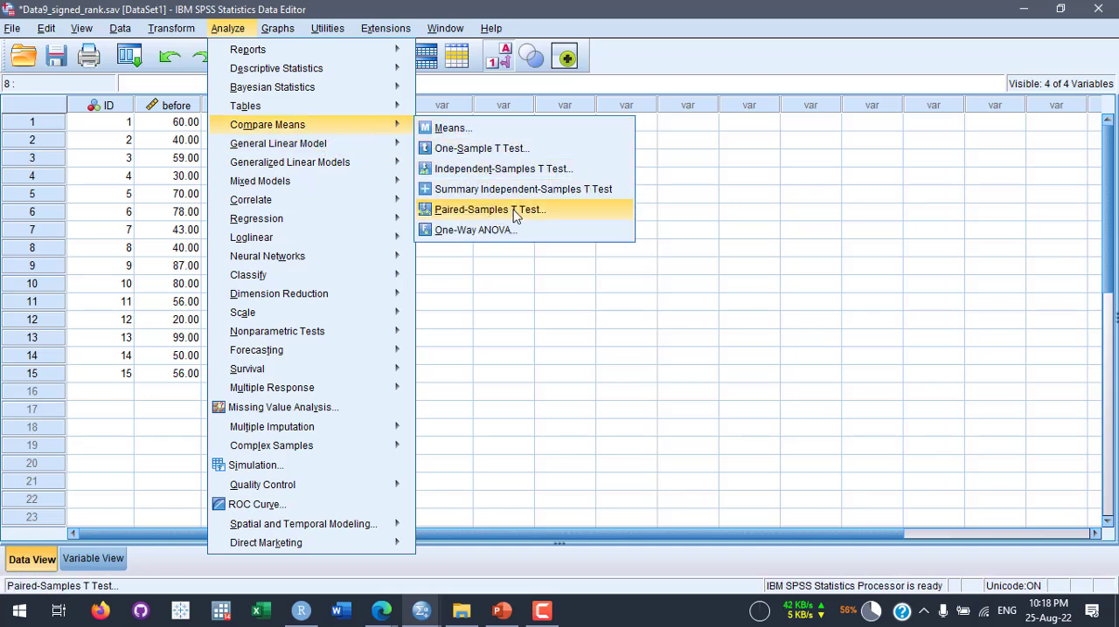
pyautogui.click(547, 215)
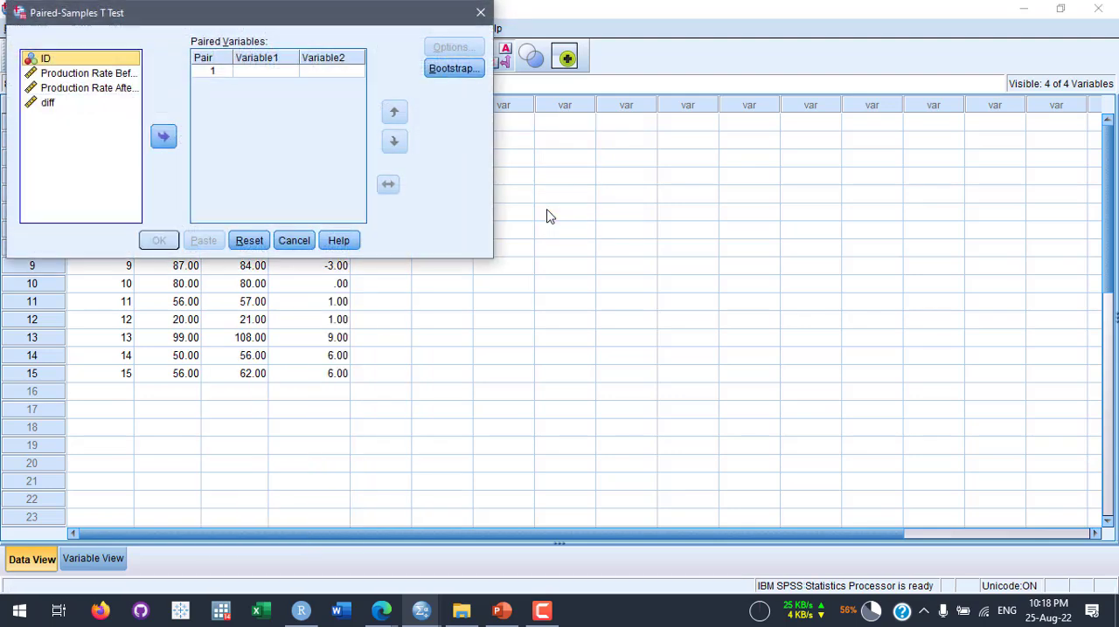
pyautogui.click(112, 91)
pyautogui.click(162, 135)
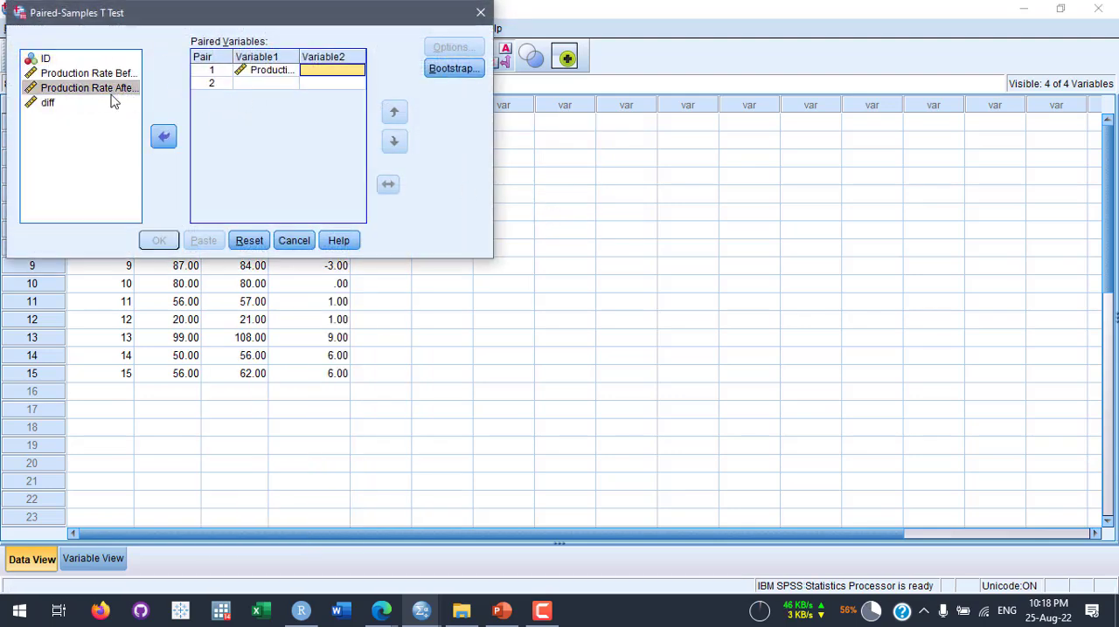
pyautogui.click(85, 75)
pyautogui.click(163, 137)
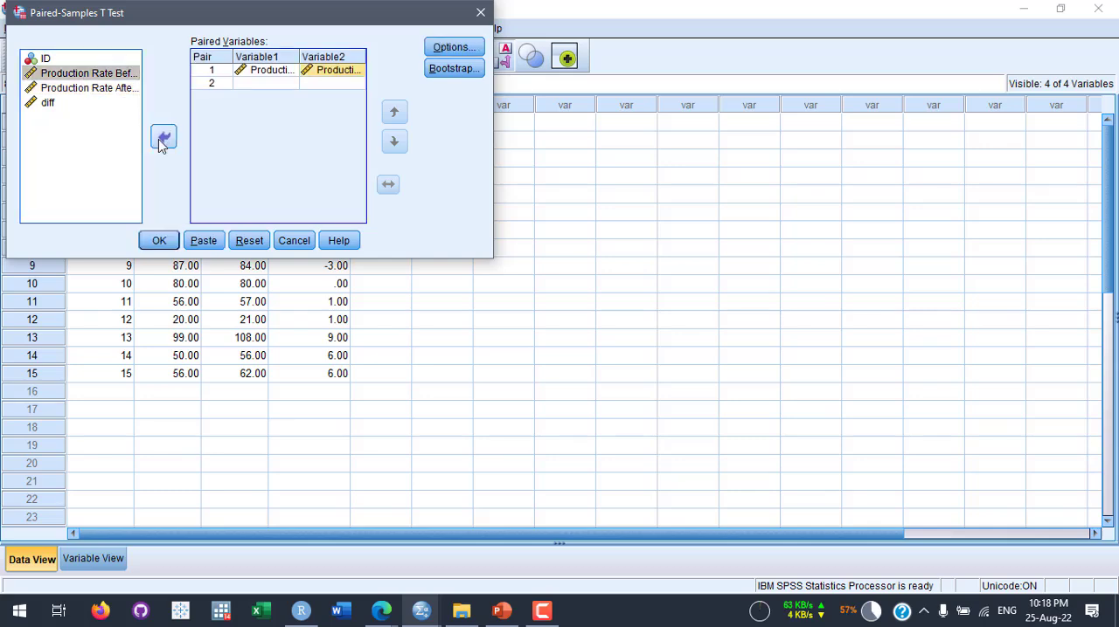
pyautogui.click(161, 240)
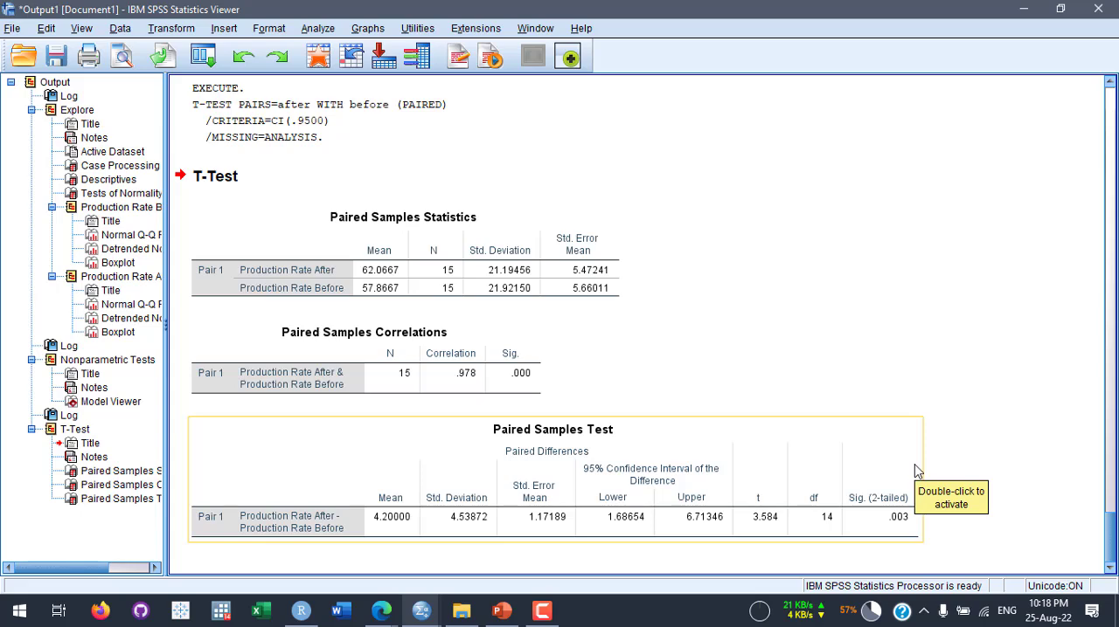
# - Compare the Paired Samples Test output with the sign test's Hypothesis Test Summary and return to the dataset
pyautogui.scroll(6, 699, 263)
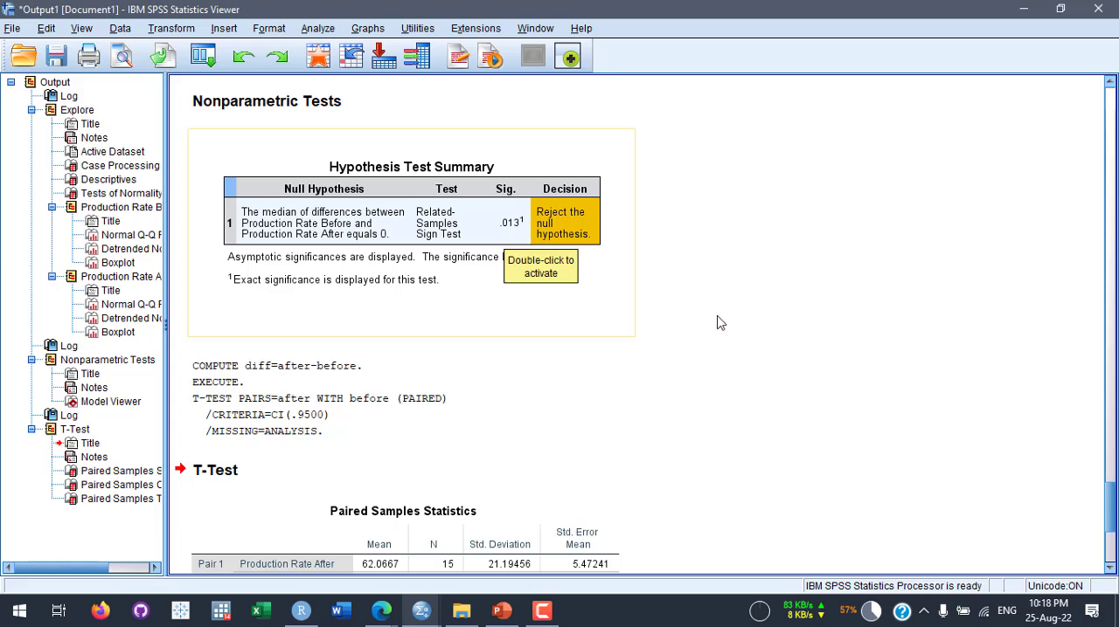
pyautogui.scroll(-6, 717, 323)
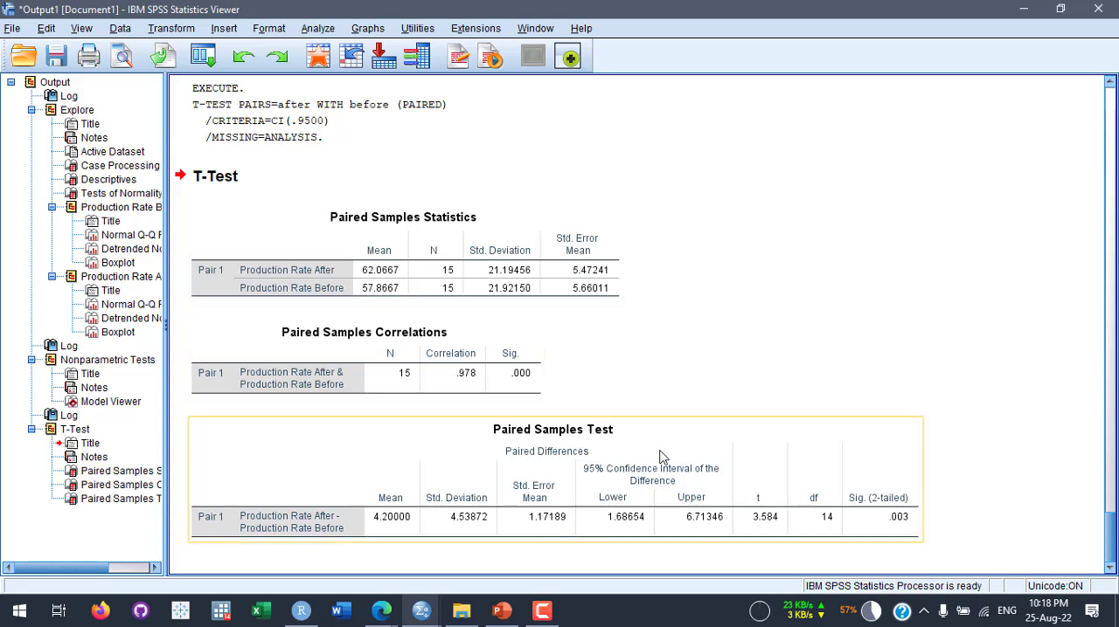
pyautogui.scroll(5, 620, 464)
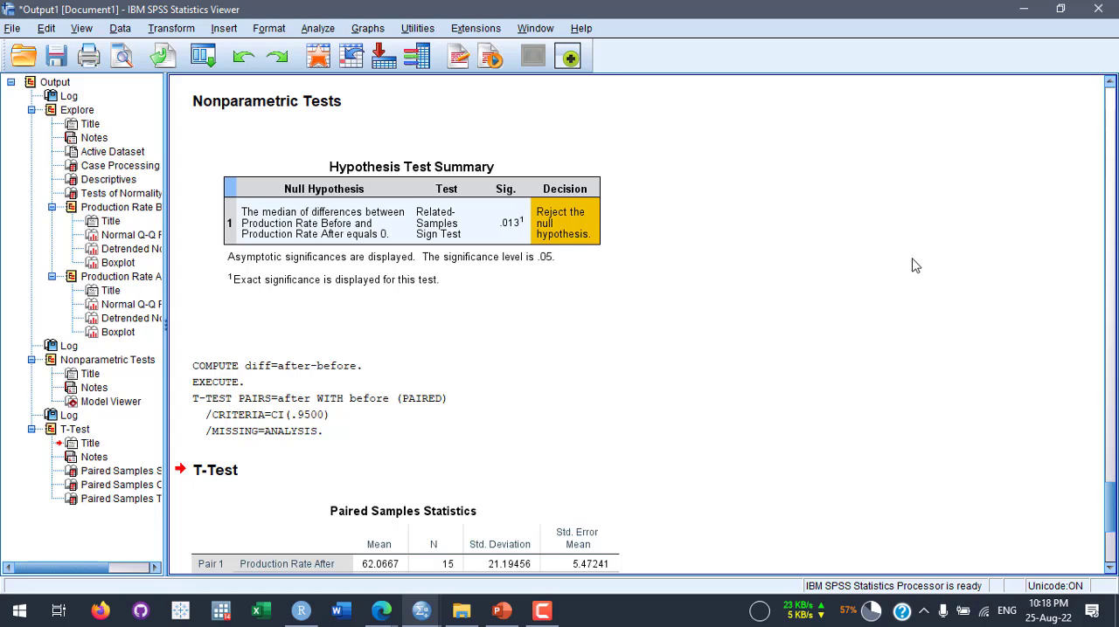
pyautogui.scroll(-5, 911, 262)
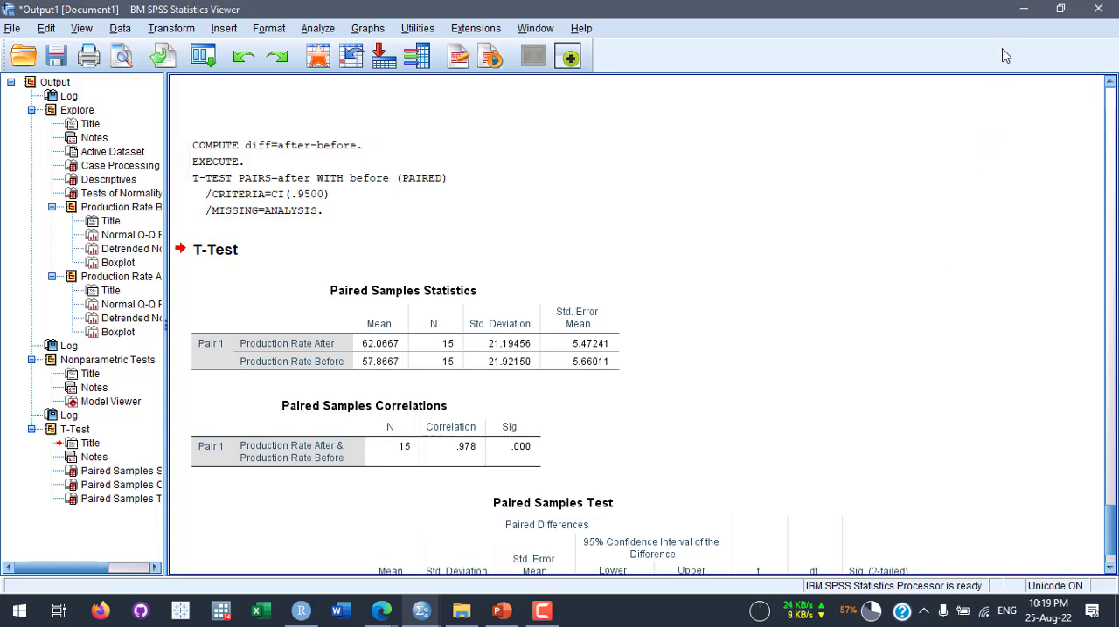
pyautogui.click(1023, 9)
pyautogui.click(443, 376)
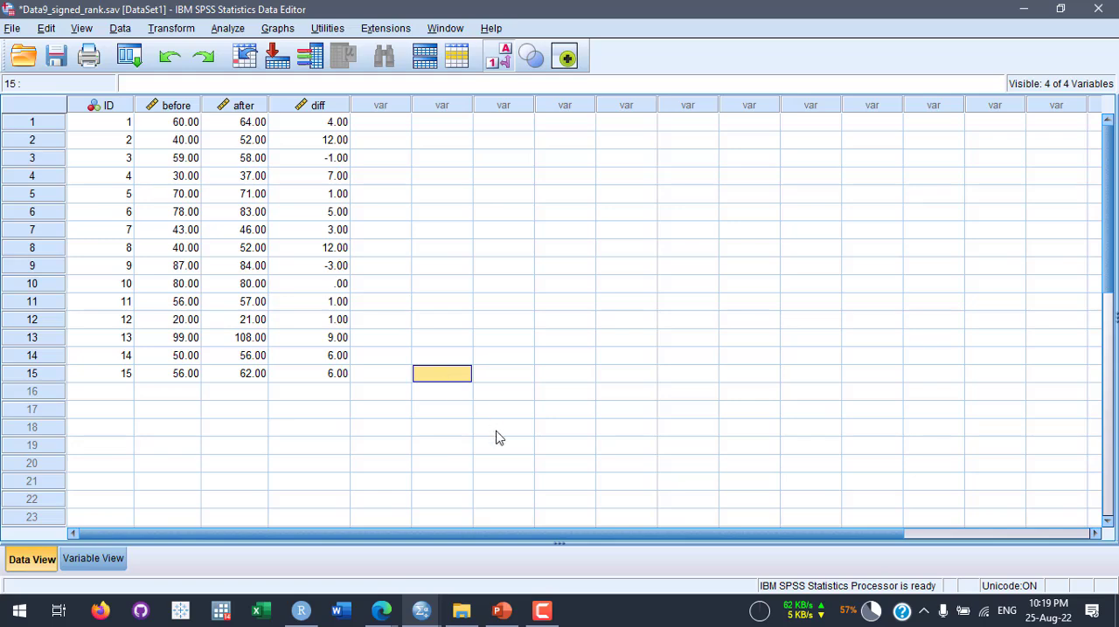
# - Switch to PowerPoint and compare the hypotheses on the Wilcoxon Signed Rank Test and Mann Whitney U Test slides
pyautogui.click(507, 611)
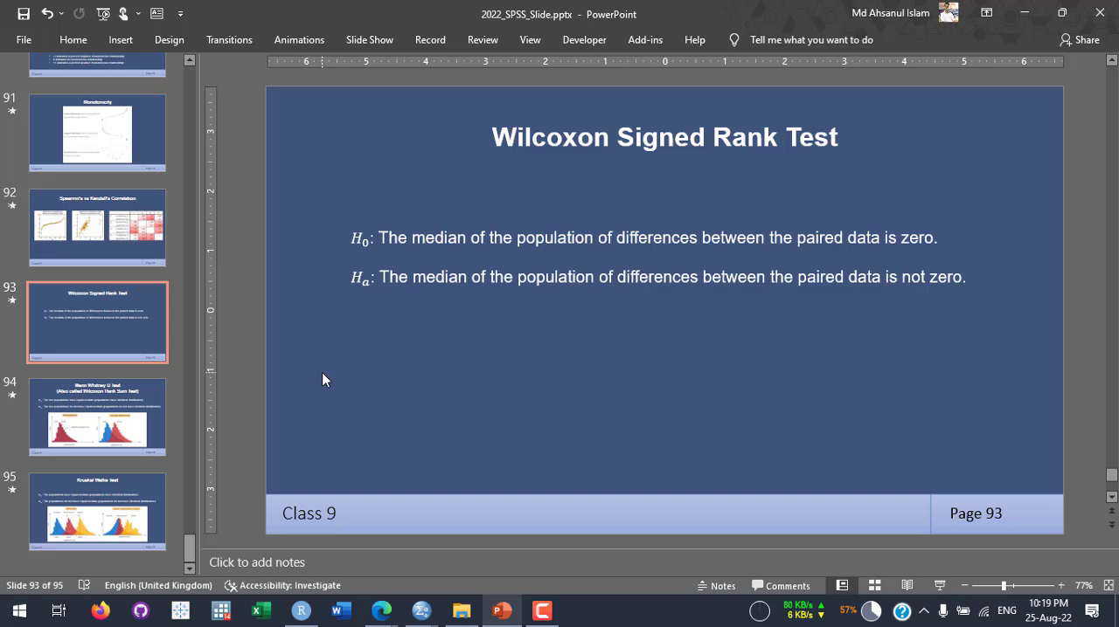
pyautogui.scroll(-1, 317, 386)
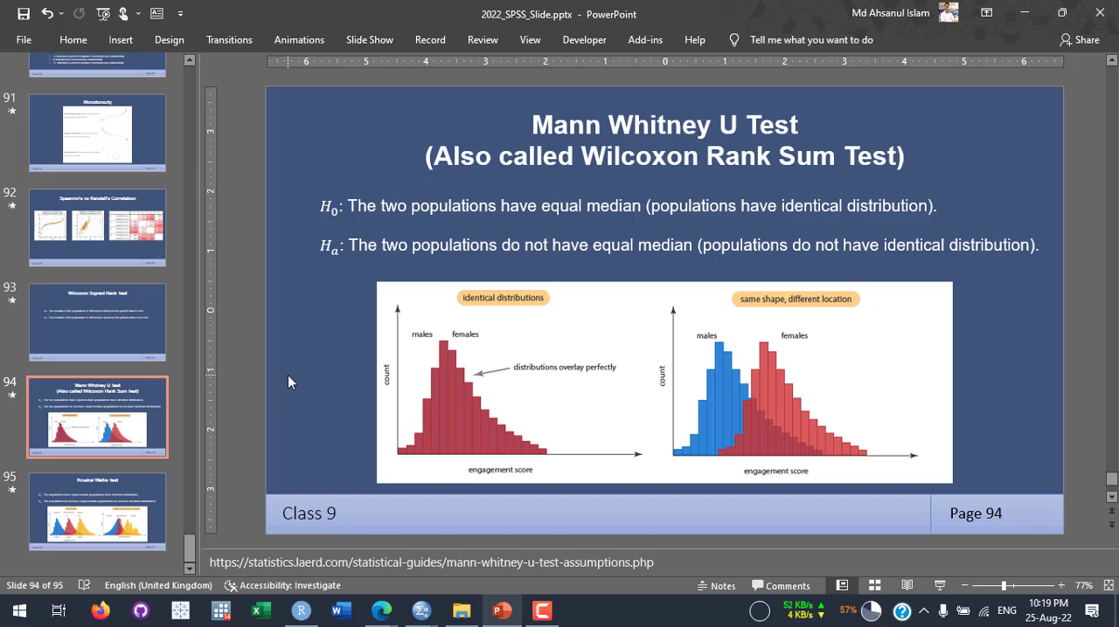
pyautogui.scroll(1, 288, 375)
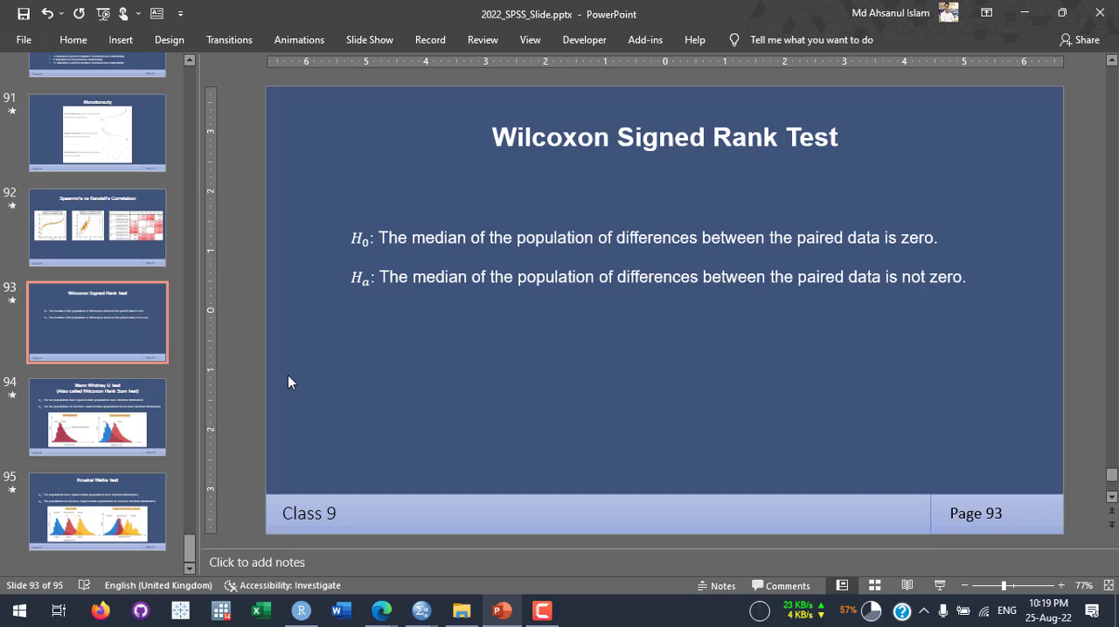
pyautogui.scroll(-1, 287, 374)
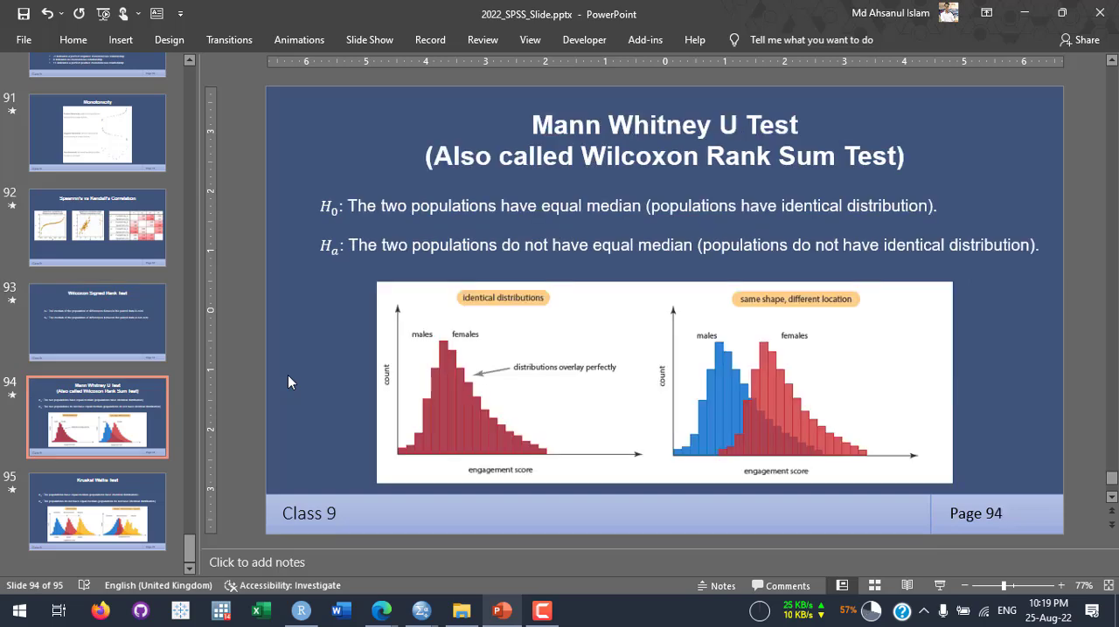
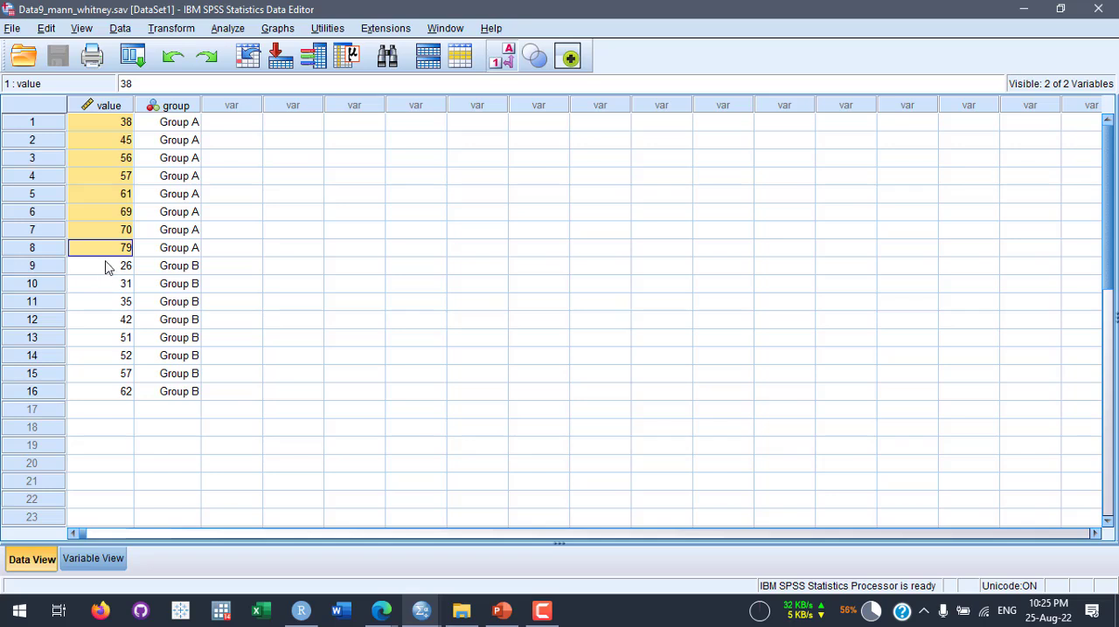
# - Examine the Group A and Group B entries in the value column, first by group and then as a whole
pyautogui.moveTo(108, 266); pyautogui.dragTo(109, 398)
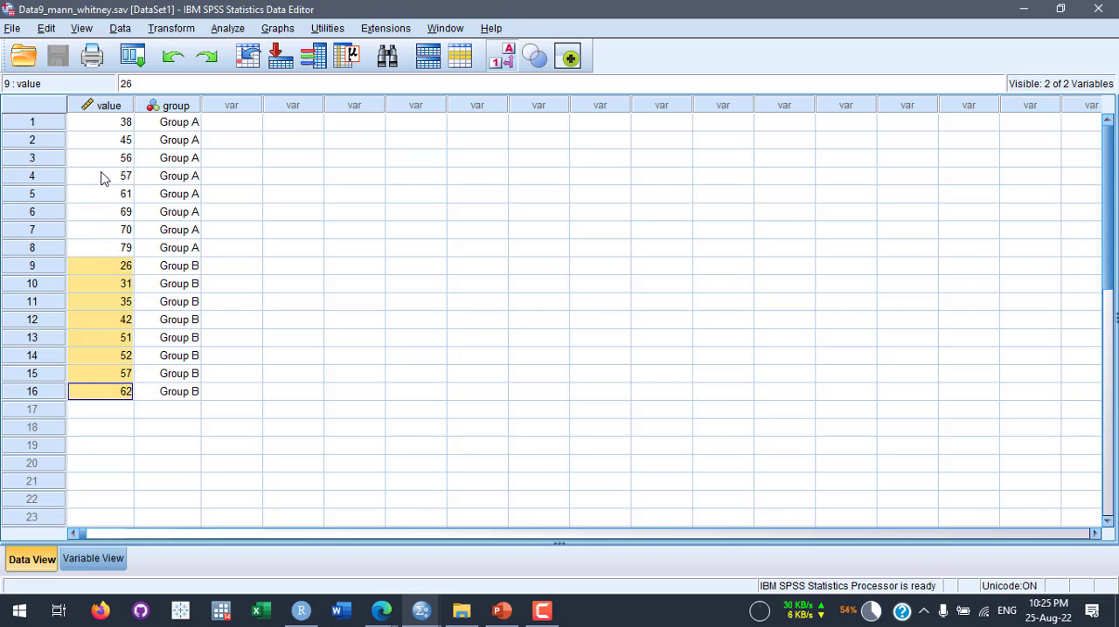
pyautogui.click(100, 249)
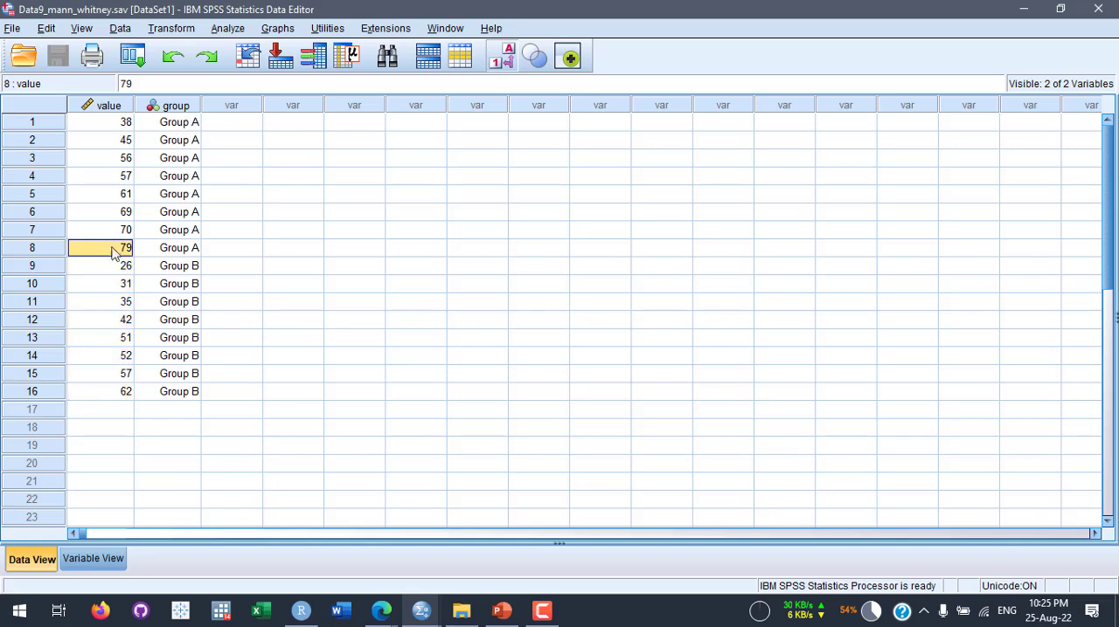
pyautogui.click(81, 232)
pyautogui.click(87, 215)
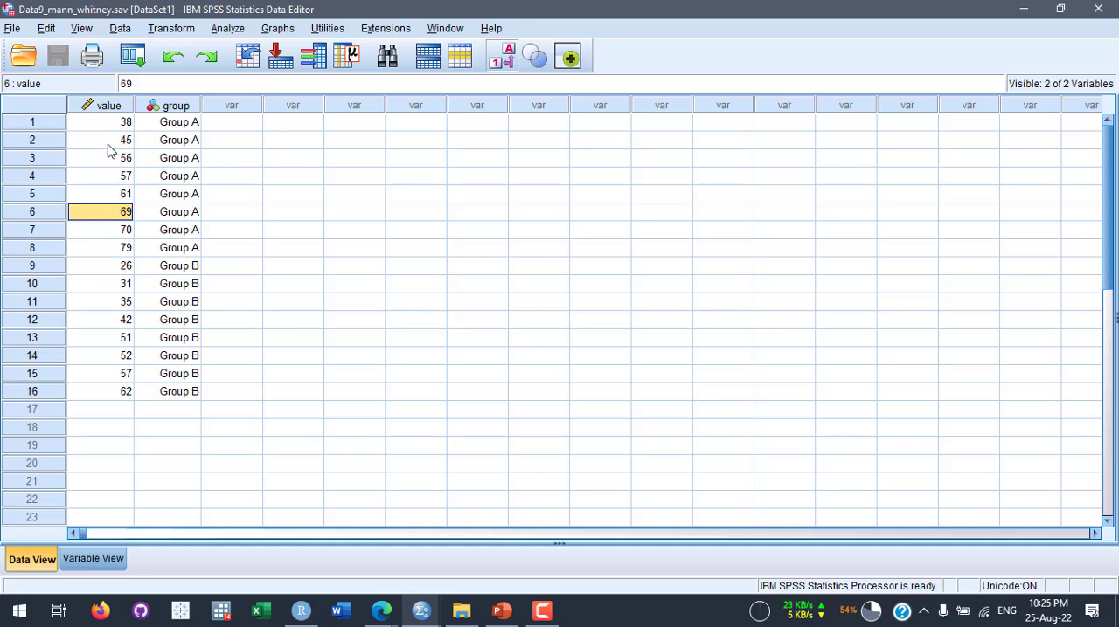
pyautogui.moveTo(99, 265); pyautogui.dragTo(109, 398)
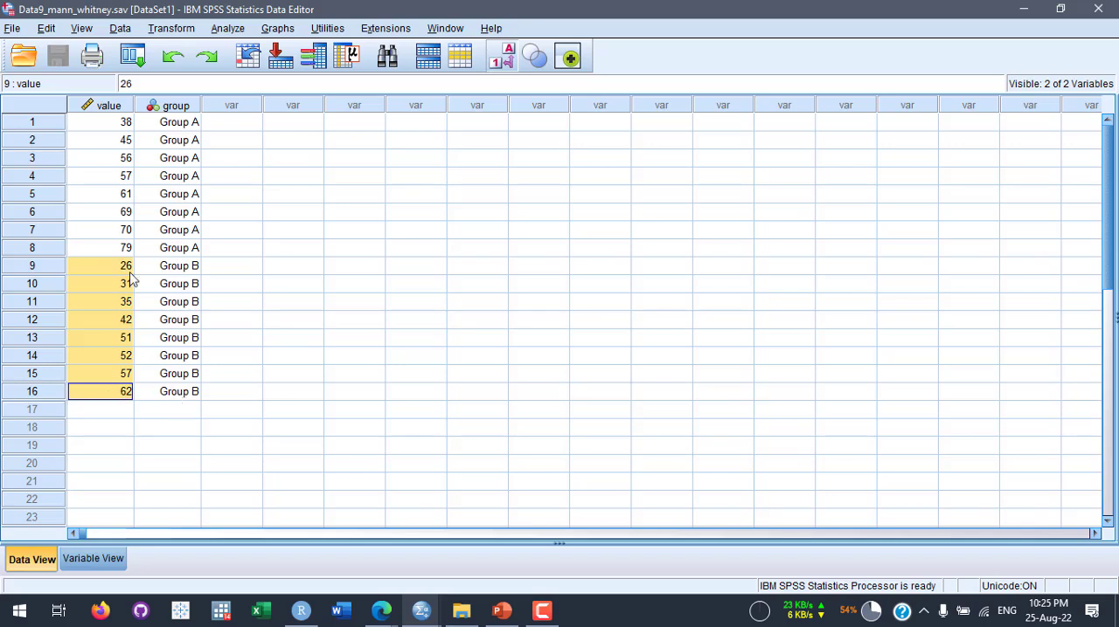
pyautogui.moveTo(114, 248); pyautogui.dragTo(111, 137)
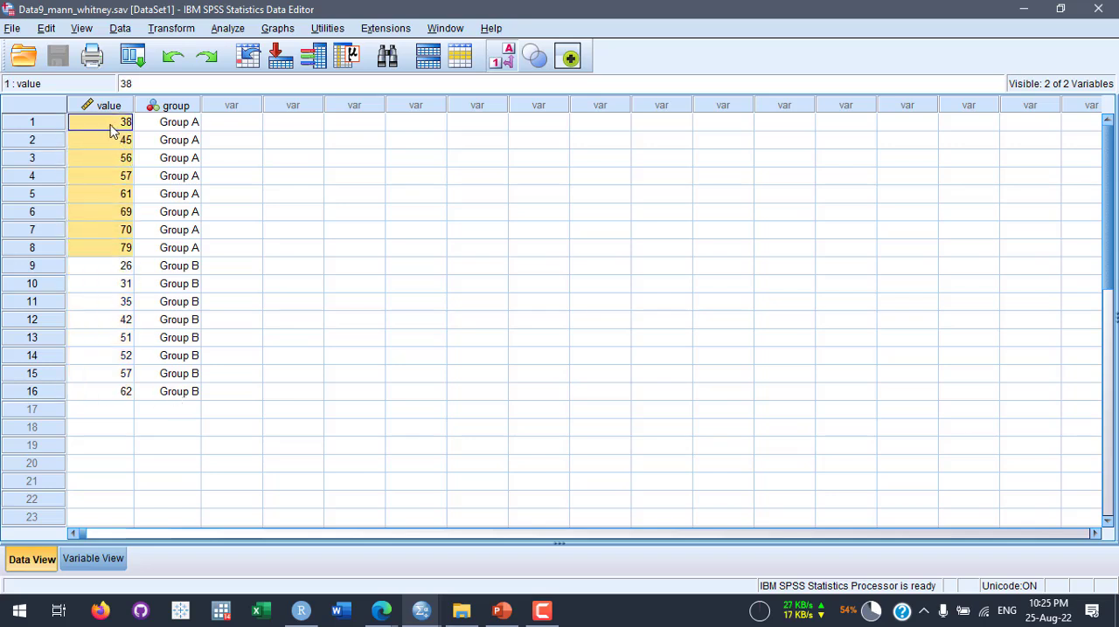
pyautogui.moveTo(110, 265); pyautogui.dragTo(106, 390)
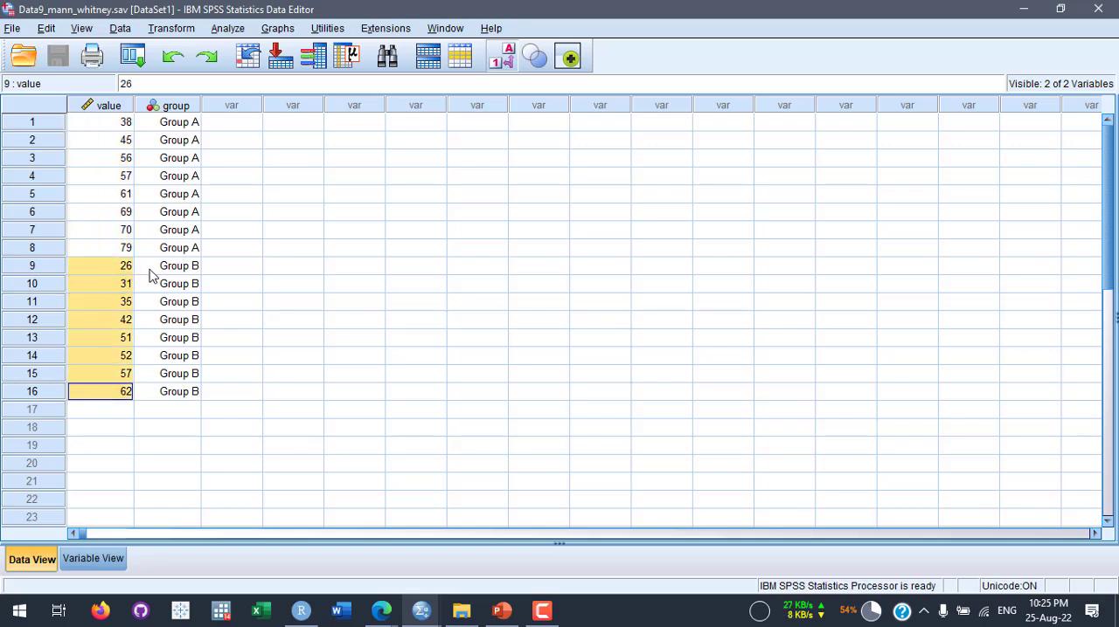
pyautogui.moveTo(111, 123); pyautogui.dragTo(120, 393)
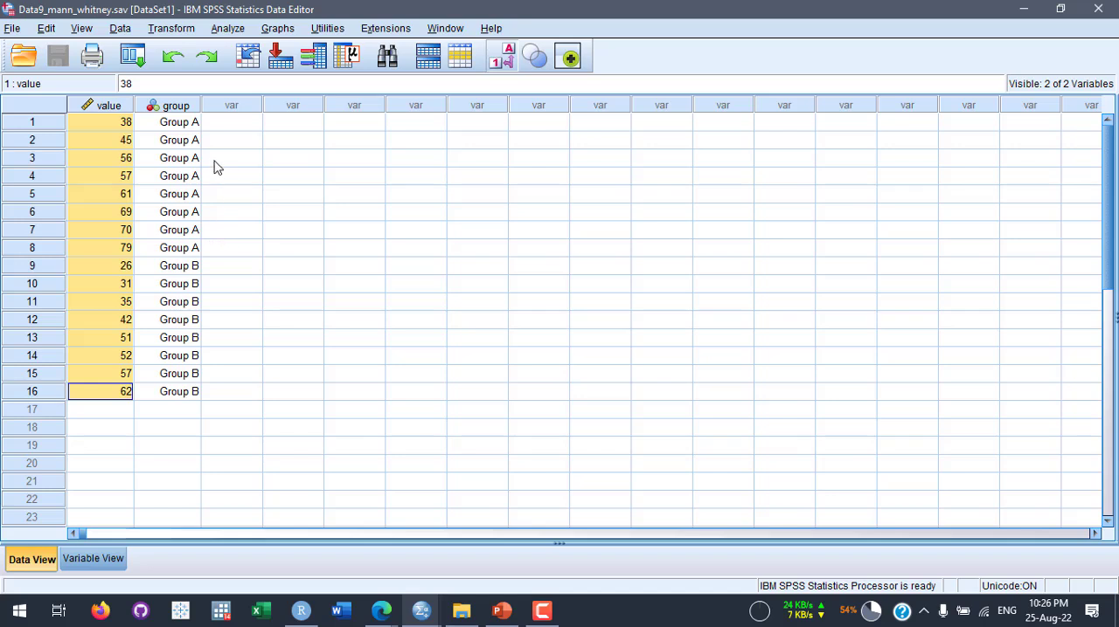
# - Narrow the group column slightly in the data grid
pyautogui.moveTo(201, 106); pyautogui.dragTo(187, 107)
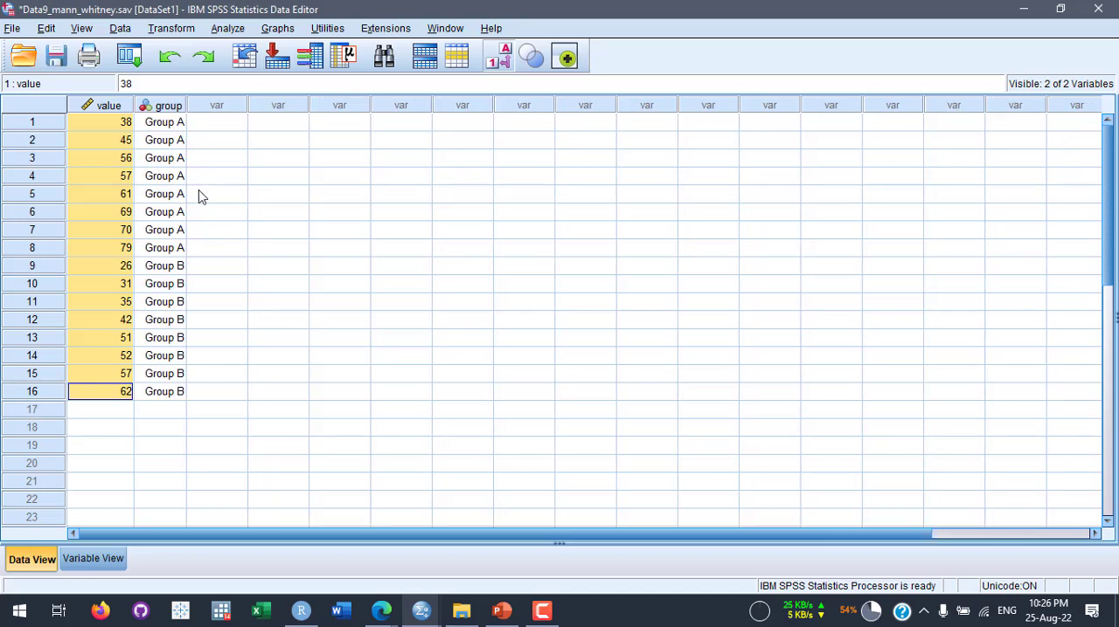
pyautogui.click(228, 194)
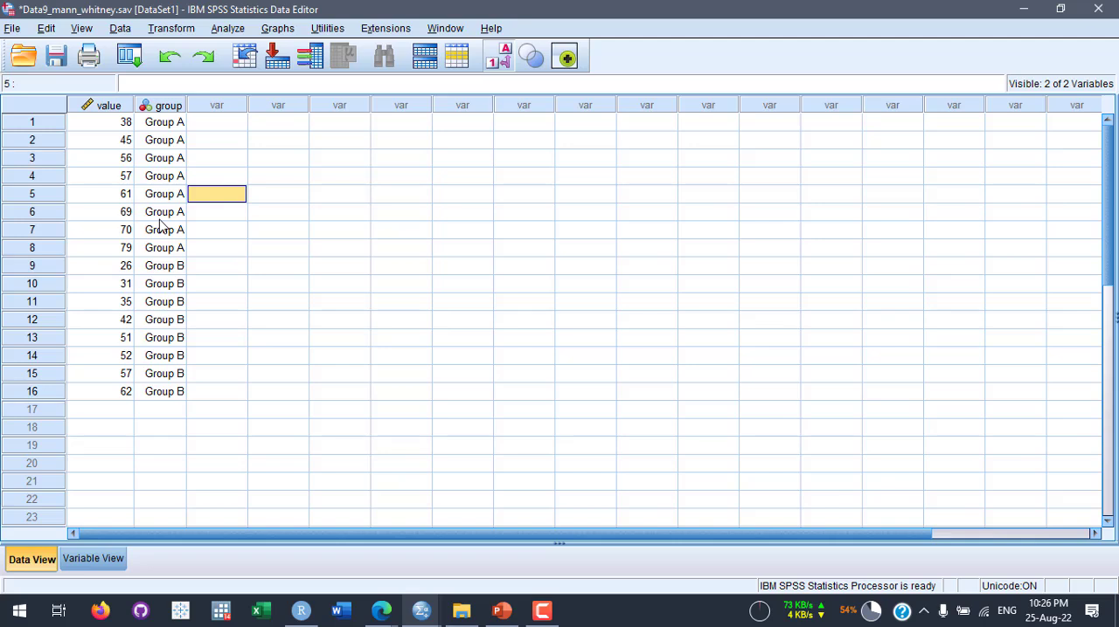
# - Start an Independent Samples nonparametric test with Customize analysis as the objective
pyautogui.click(225, 30)
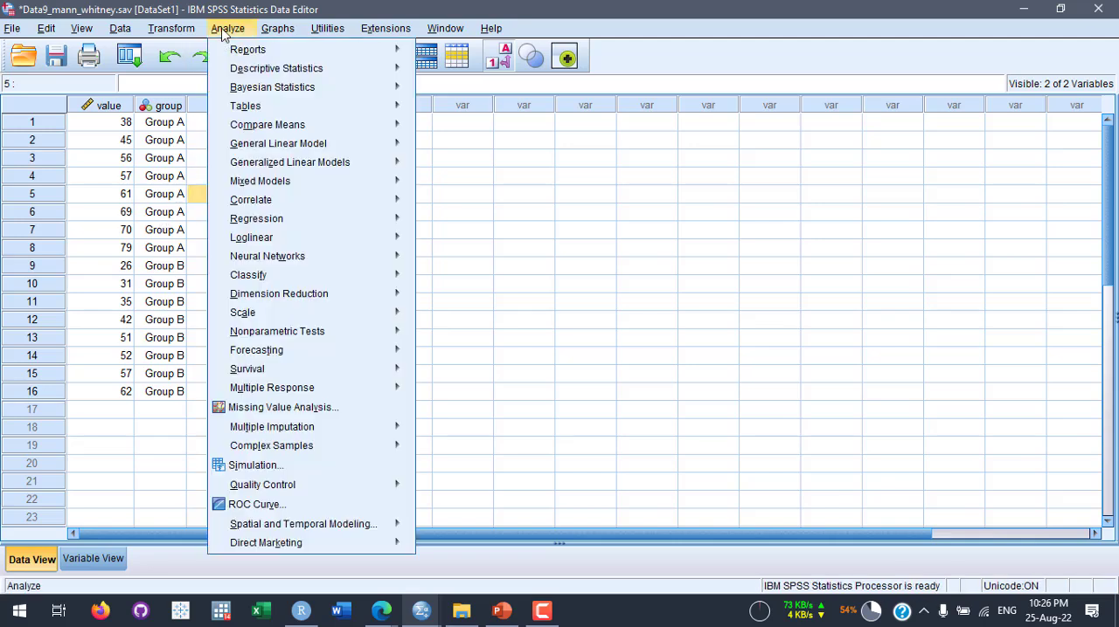
pyautogui.moveTo(259, 338)
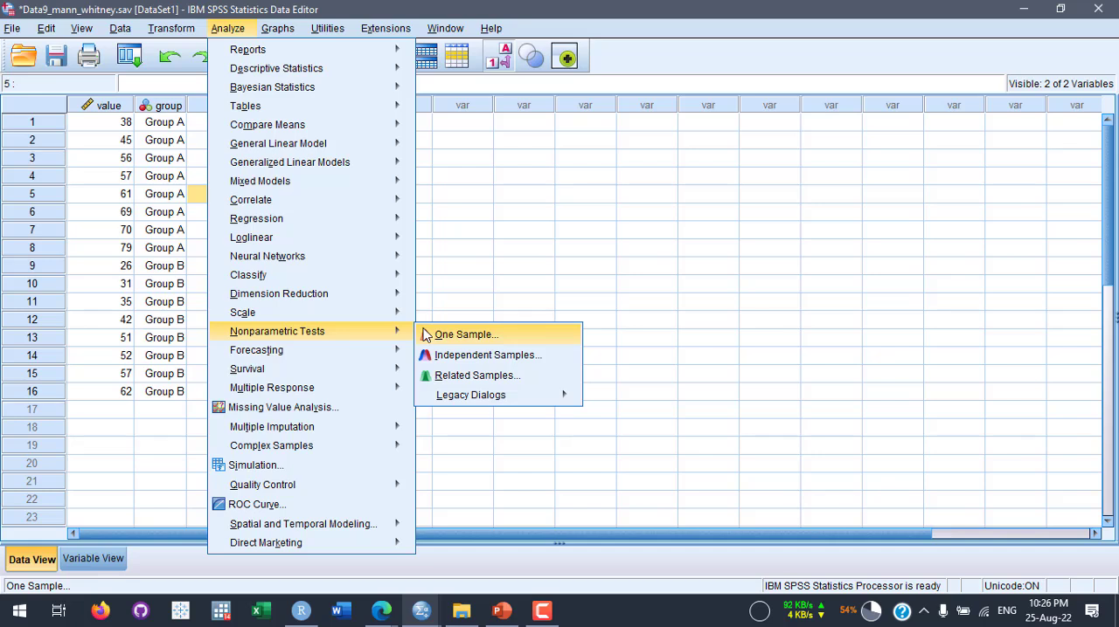
pyautogui.click(532, 363)
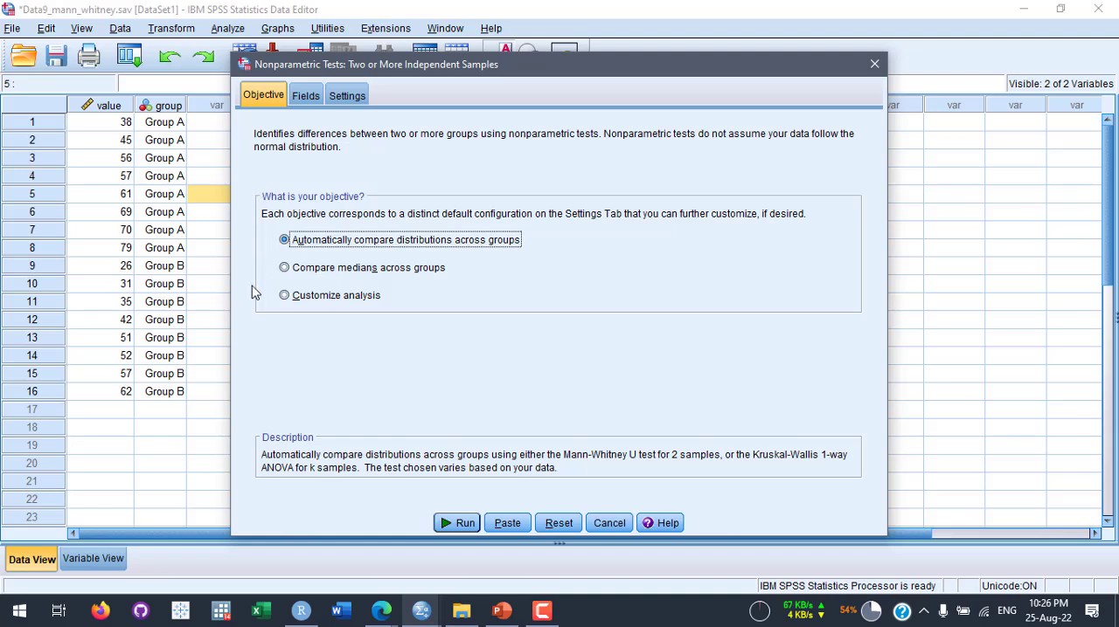
pyautogui.click(295, 298)
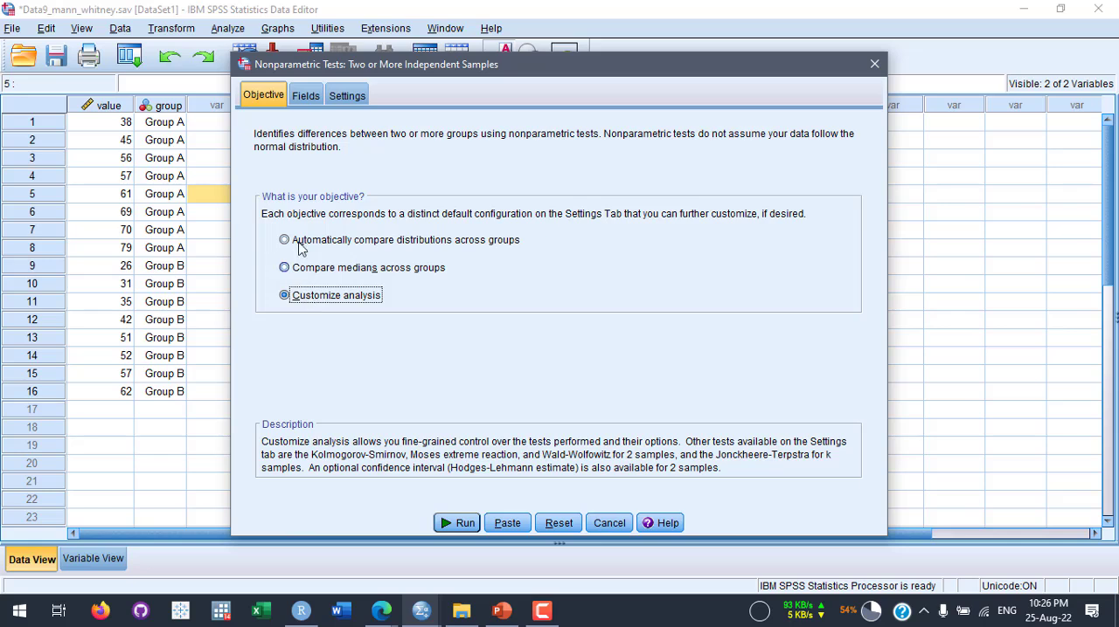
# - Assign Group as the grouping field and Value as the test field for the independent samples test
pyautogui.click(305, 97)
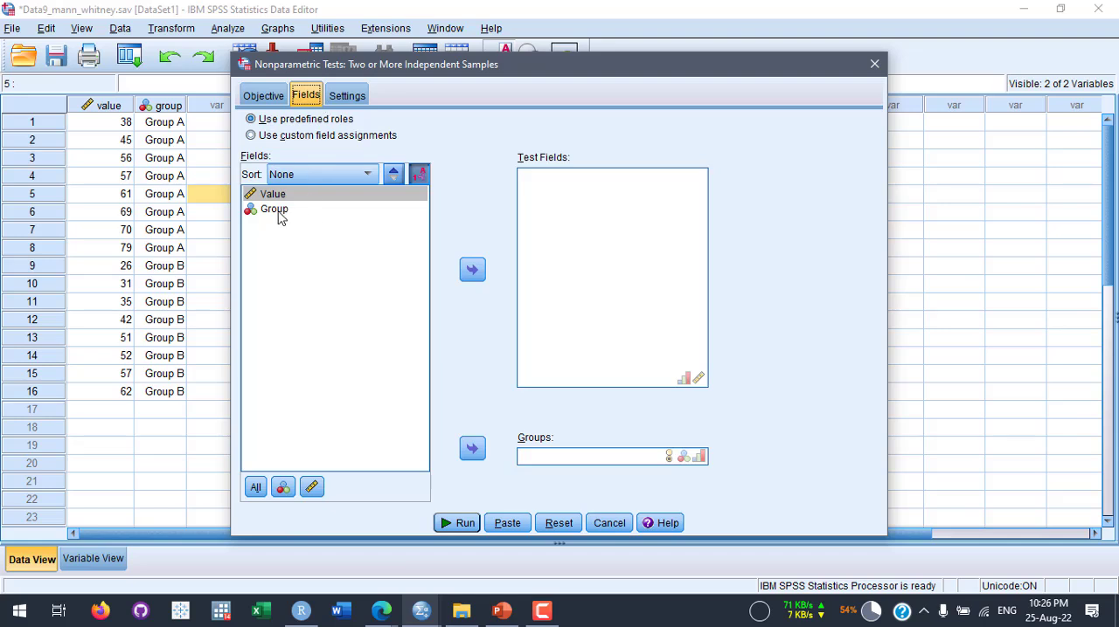
pyautogui.click(278, 213)
pyautogui.moveTo(288, 214); pyautogui.dragTo(550, 462)
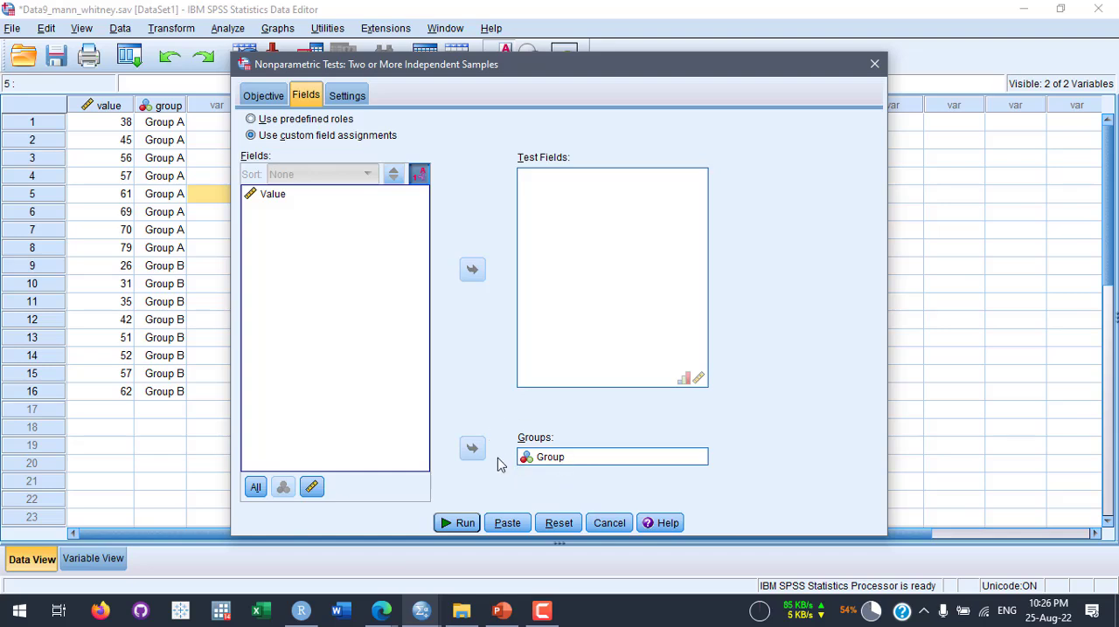
pyautogui.click(297, 196)
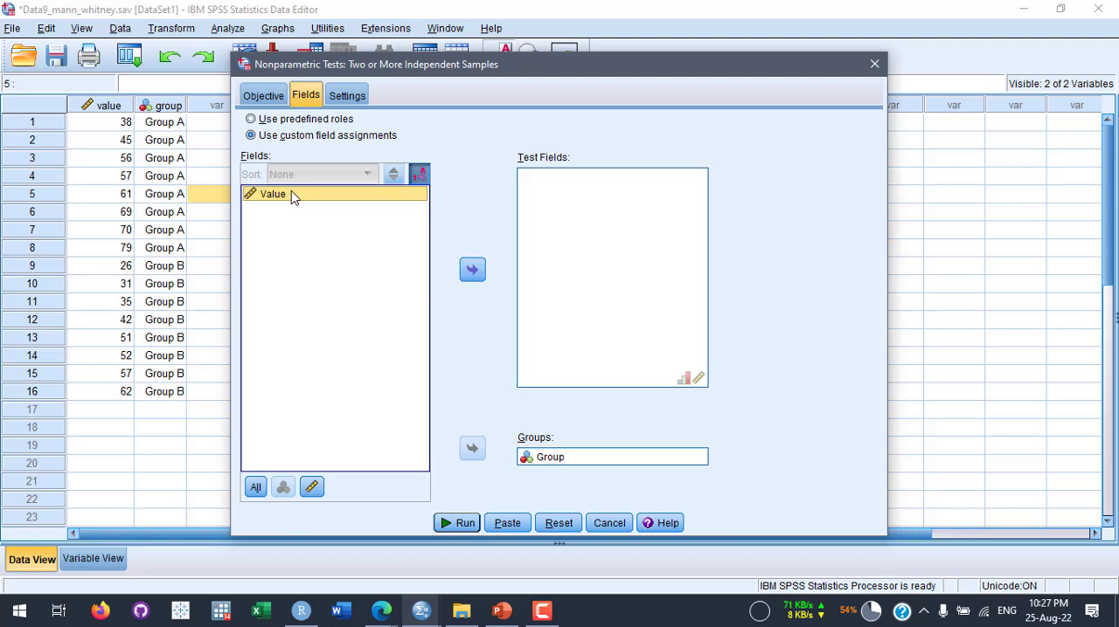
pyautogui.moveTo(294, 197); pyautogui.dragTo(541, 205)
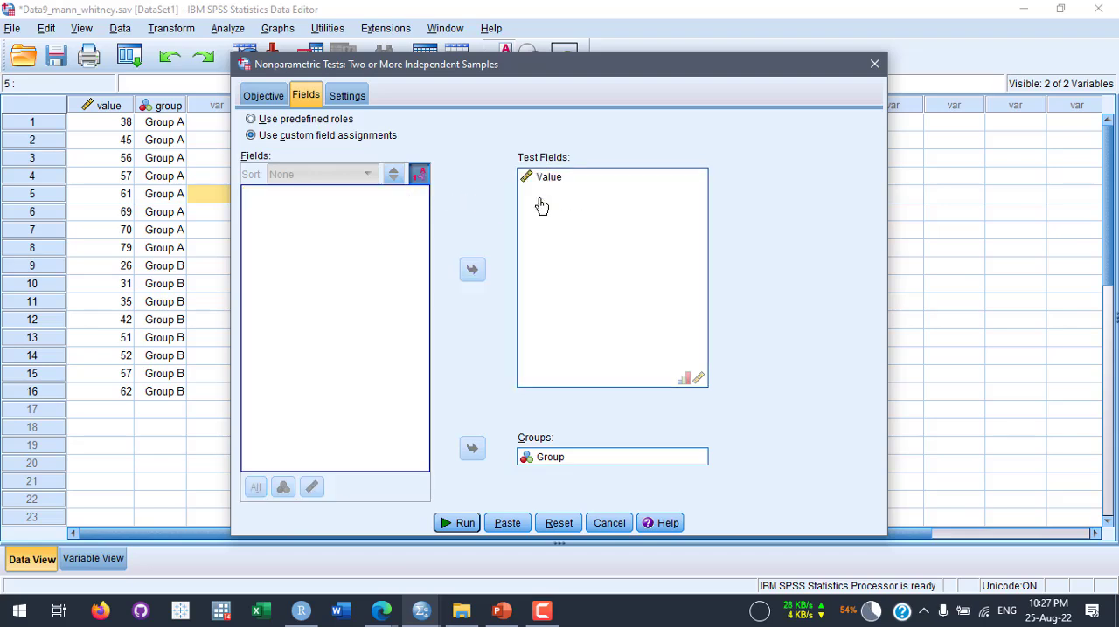
# - Customize the tests to include Mann-Whitney U and the Hodges-Lehmann estimate for 2 samples, and run the analysis
pyautogui.click(348, 98)
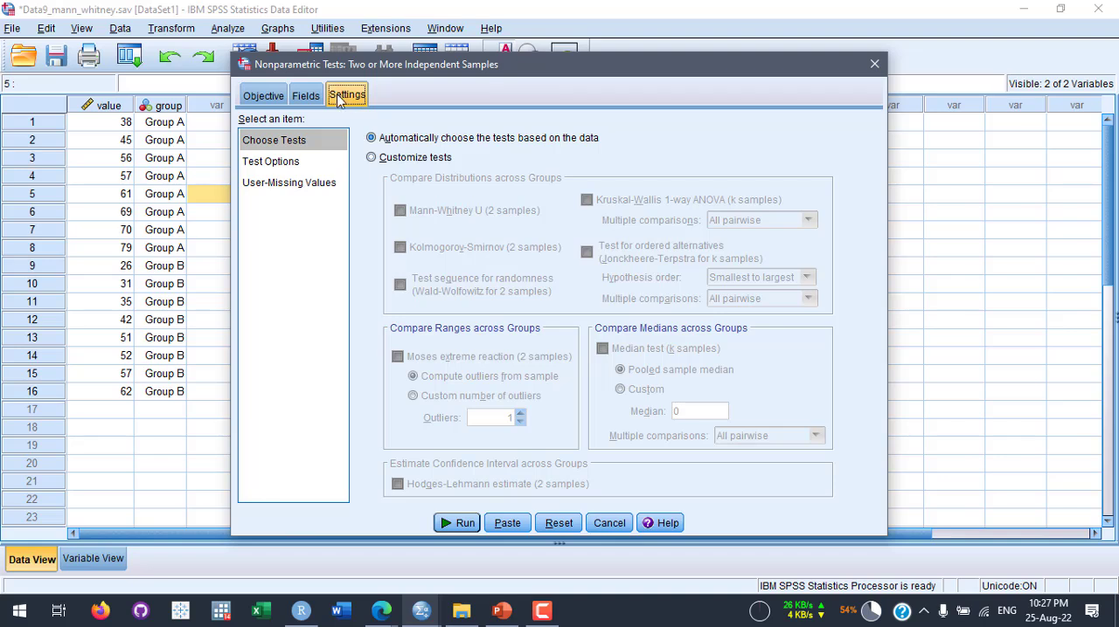
pyautogui.click(372, 159)
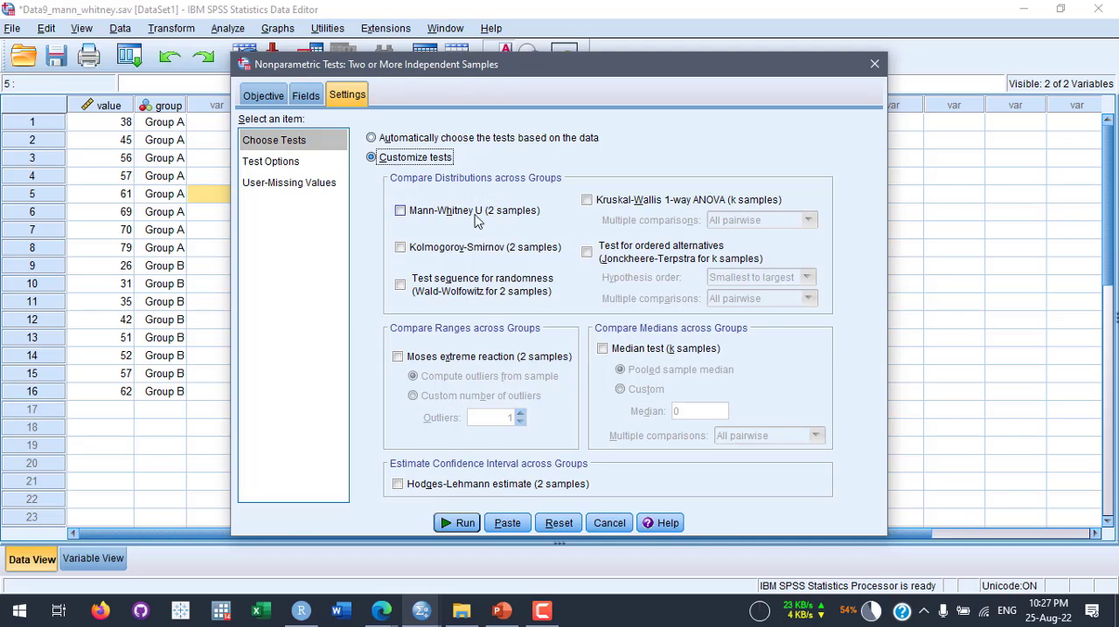
pyautogui.click(400, 213)
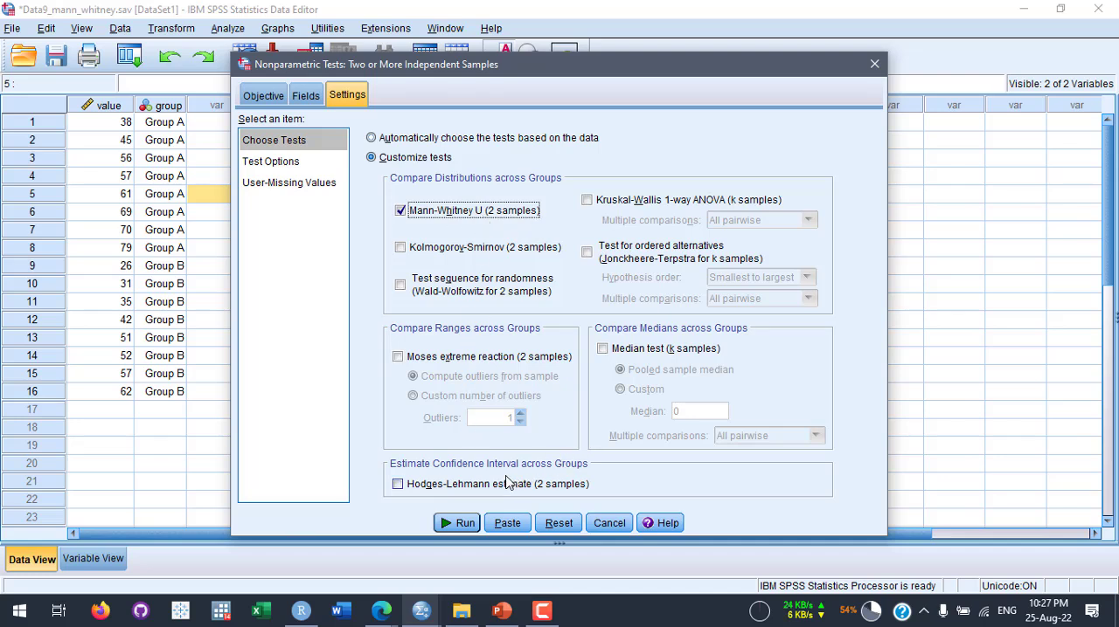
pyautogui.click(399, 487)
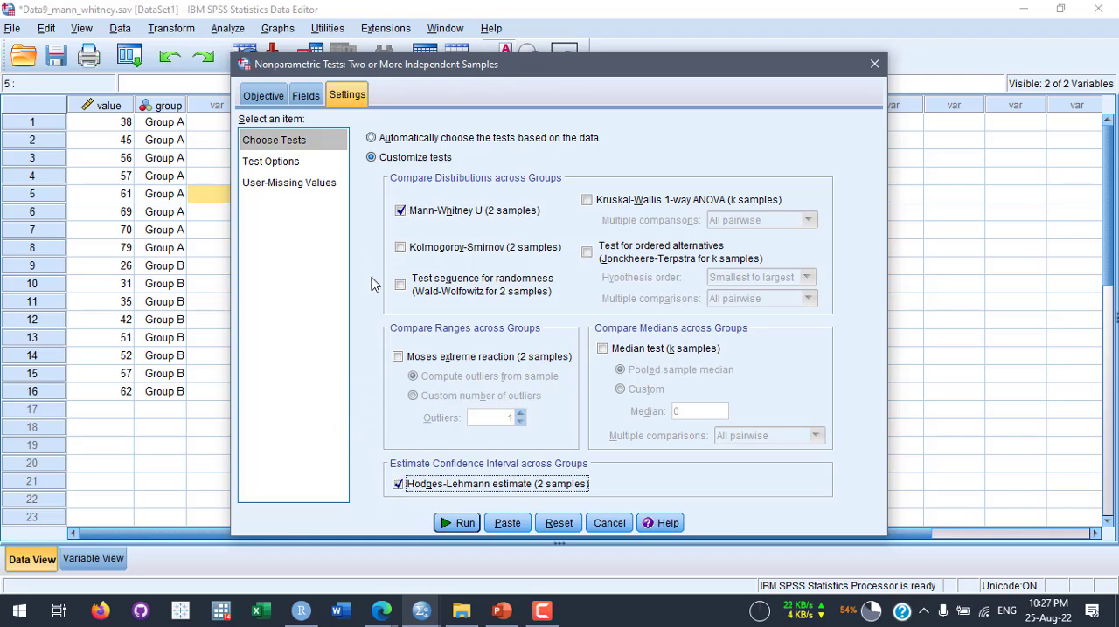
pyautogui.click(464, 524)
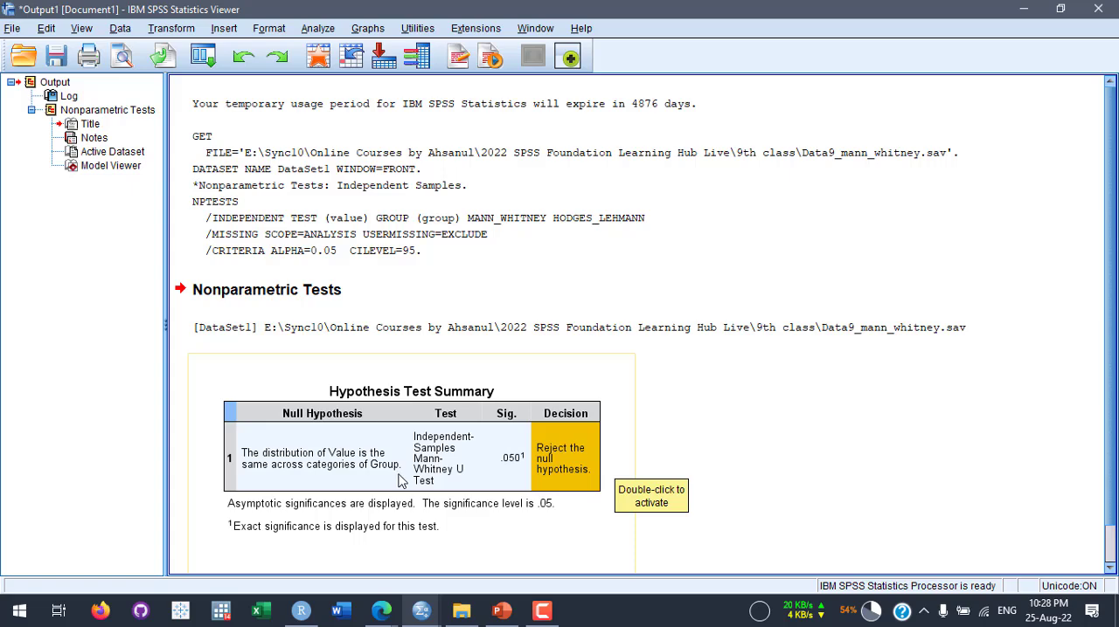
# - Check the Mann Whitney U Test hypotheses slide in PowerPoint and return to the Hypothesis Test Summary in the SPSS output
pyautogui.click(502, 611)
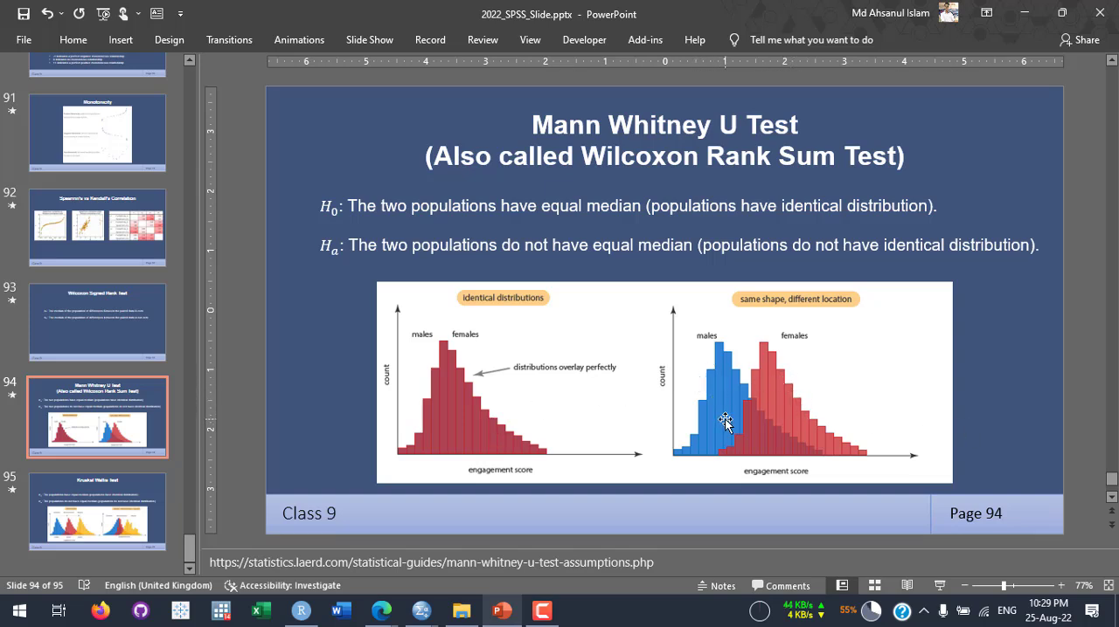
pyautogui.click(1025, 17)
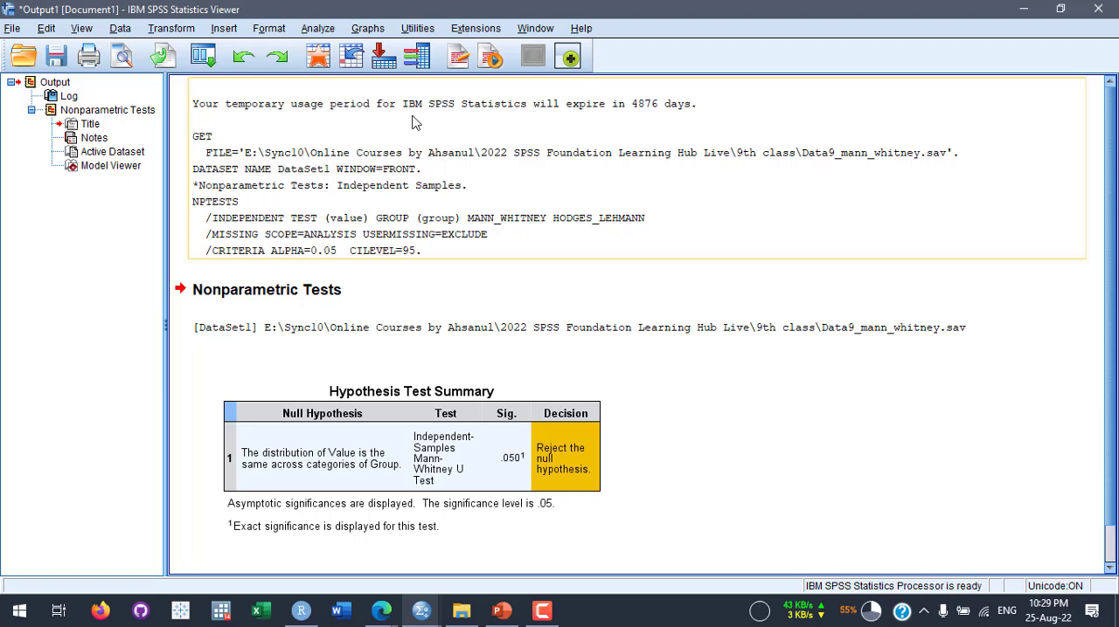
pyautogui.scroll(-1, 494, 448)
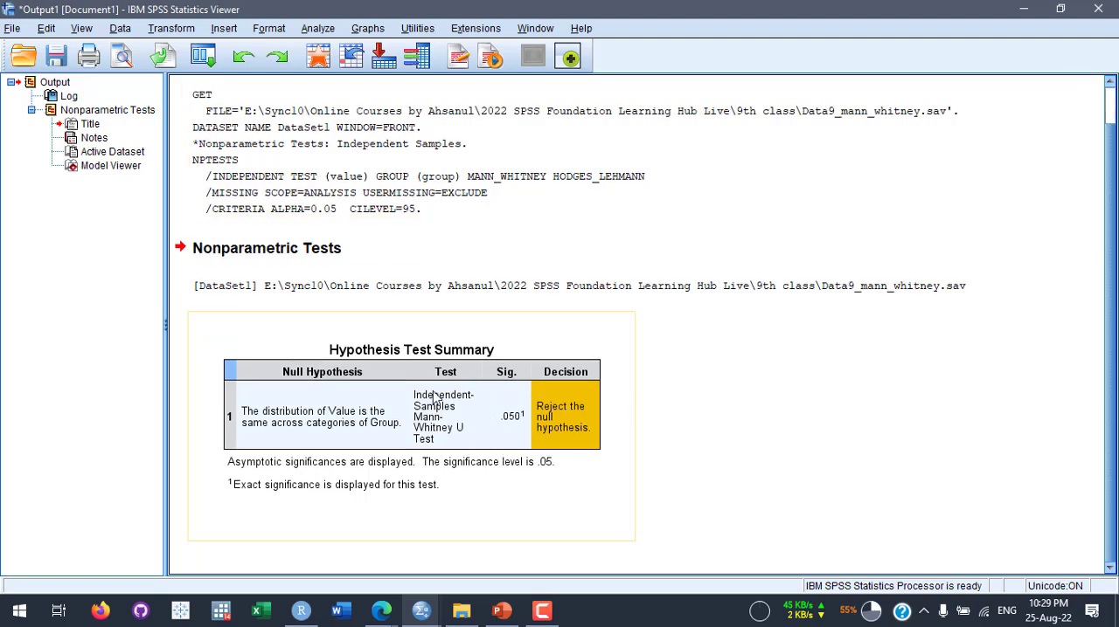
# - Open the Hypothesis Test Summary in the Model Viewer and examine the Mann-Whitney U histogram and test statistics
pyautogui.click(470, 418)
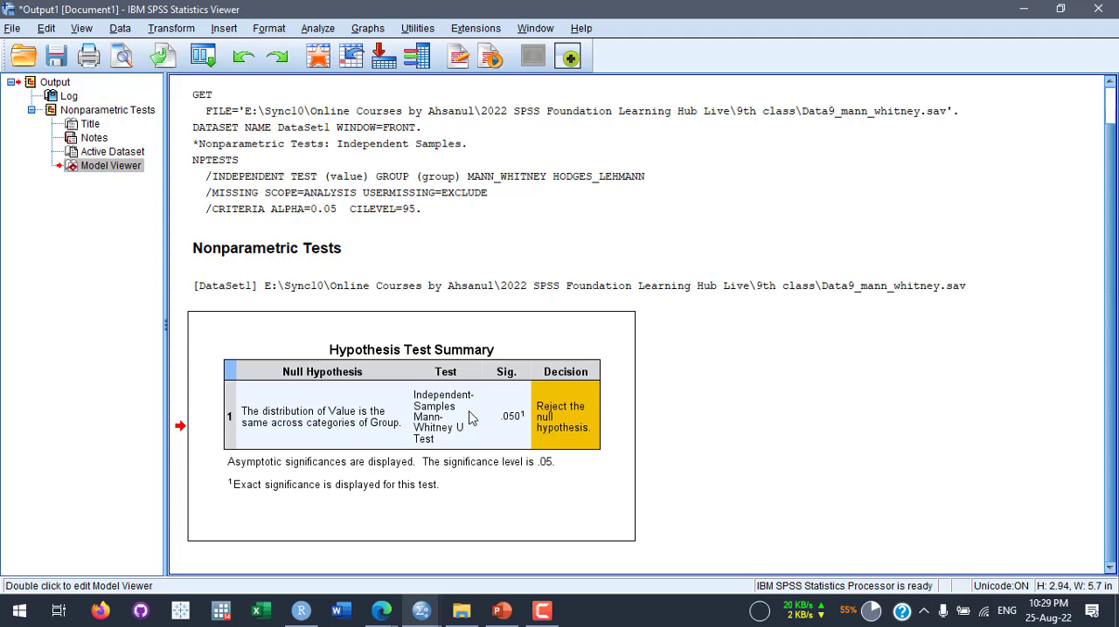
pyautogui.doubleClick(470, 419)
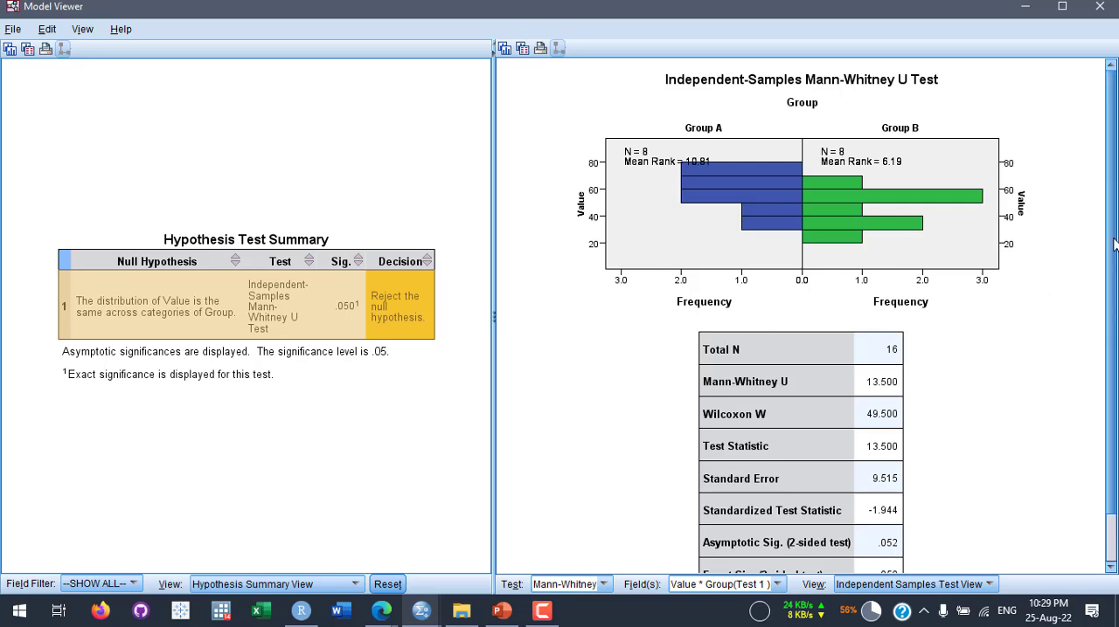
pyautogui.moveTo(1112, 254); pyautogui.dragTo(1099, 333)
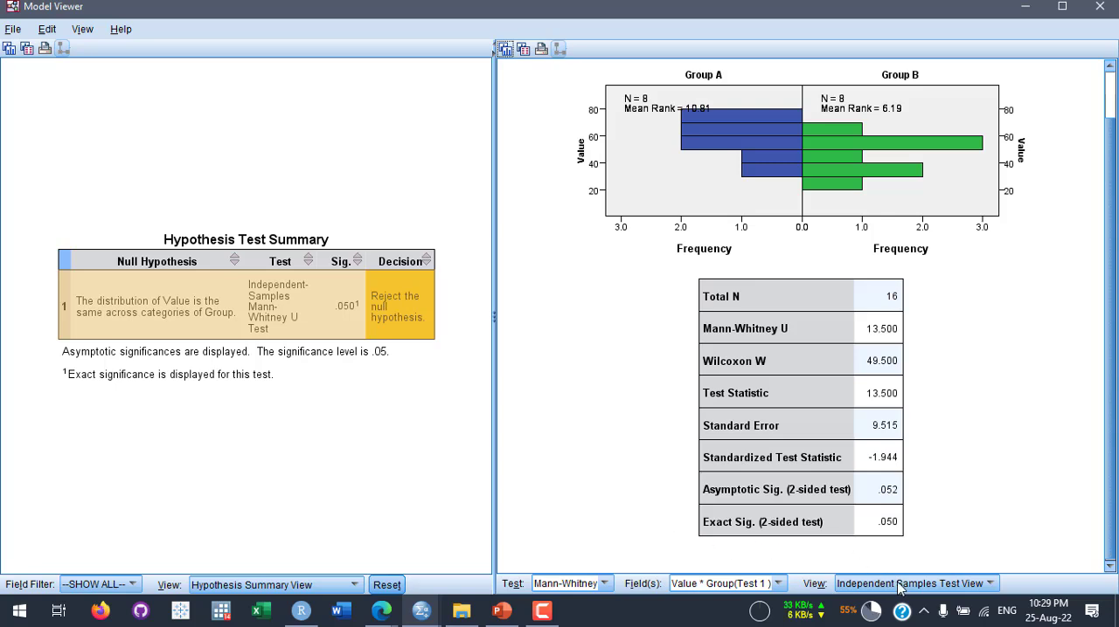
pyautogui.click(958, 587)
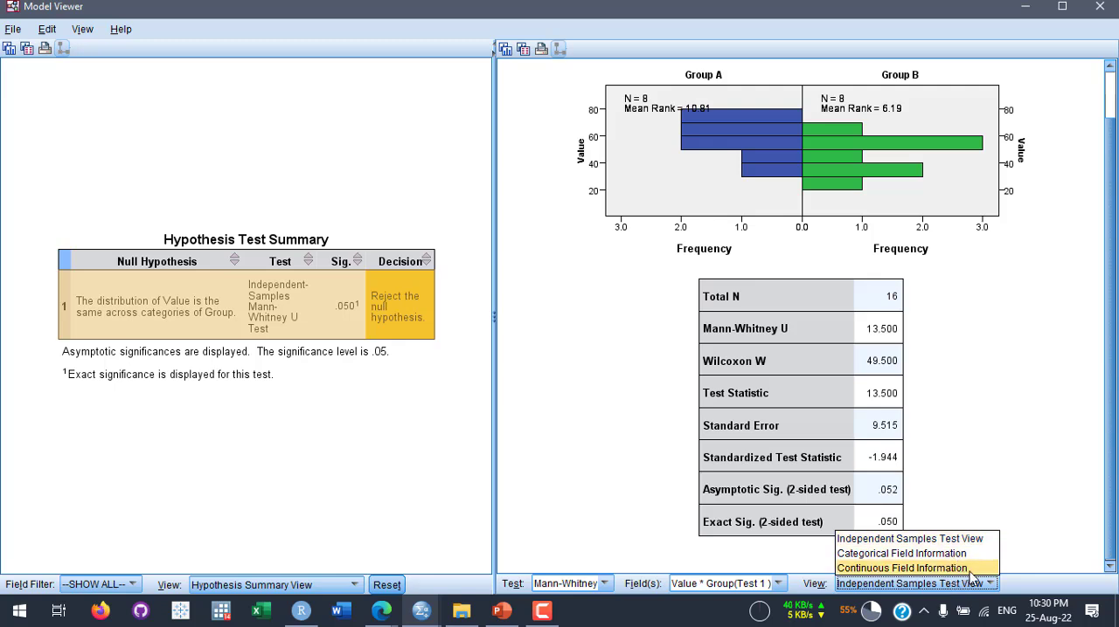
pyautogui.click(954, 587)
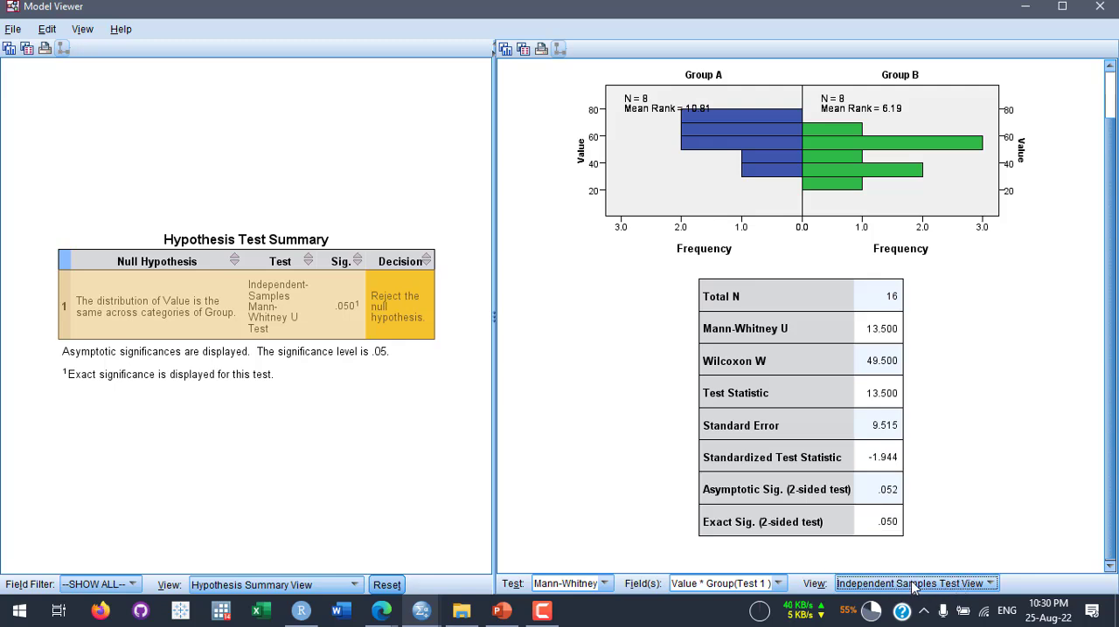
pyautogui.click(583, 588)
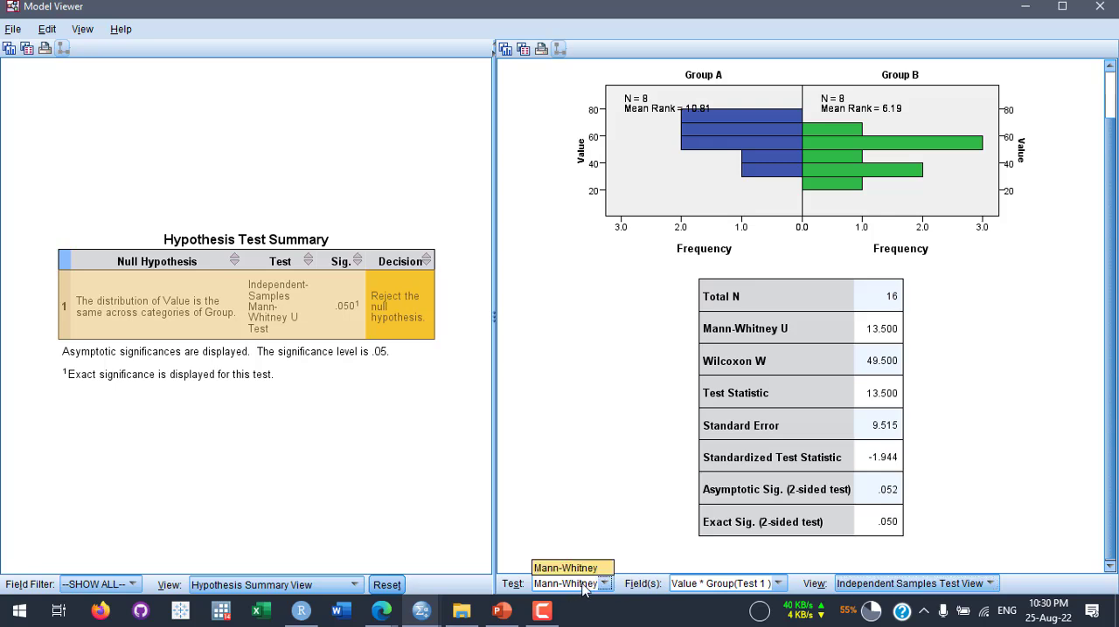
pyautogui.click(583, 588)
pyautogui.click(587, 587)
pyautogui.click(589, 587)
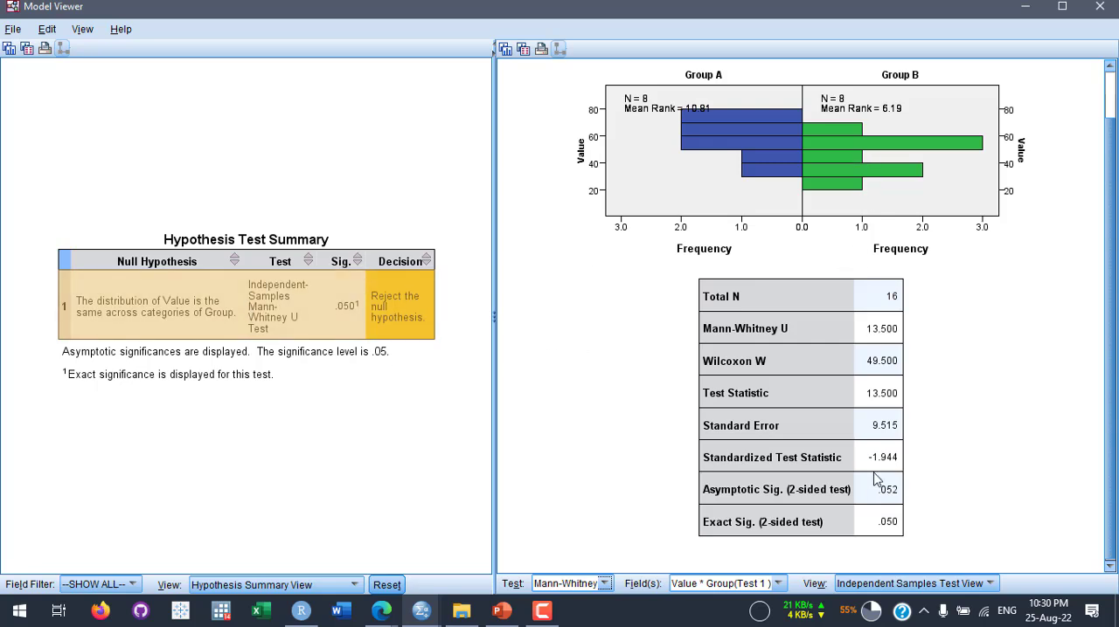
# - Examine the Confidence Interval Summary for the Hodges-Lehmann median difference, and return to the Hypothesis Summary View and Mann-Whitney histogram
pyautogui.click(333, 585)
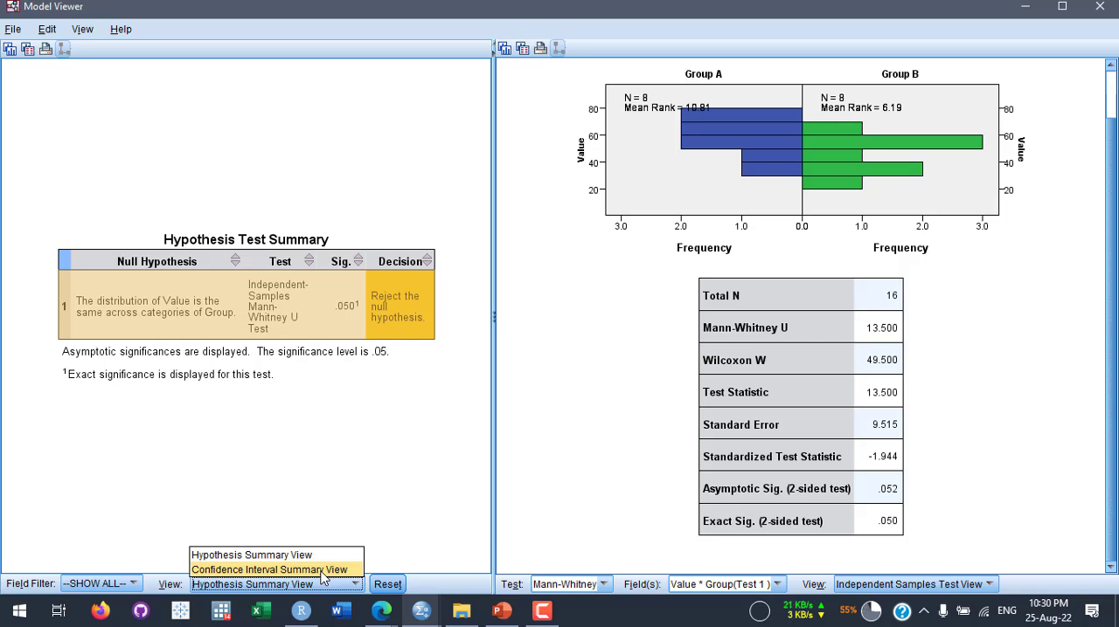
pyautogui.click(322, 570)
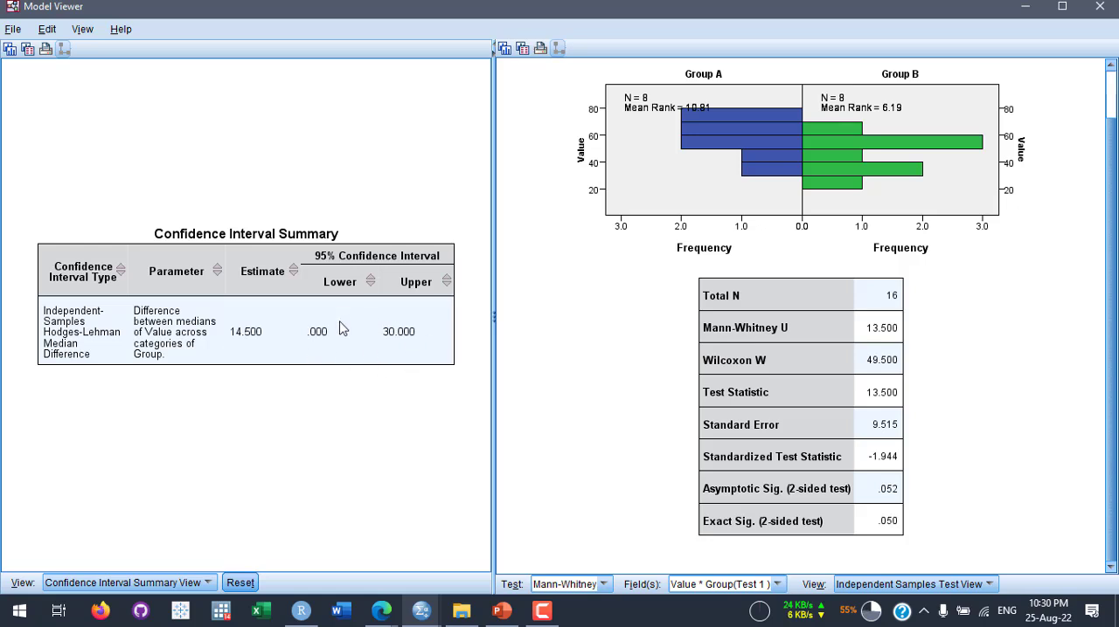
pyautogui.click(179, 583)
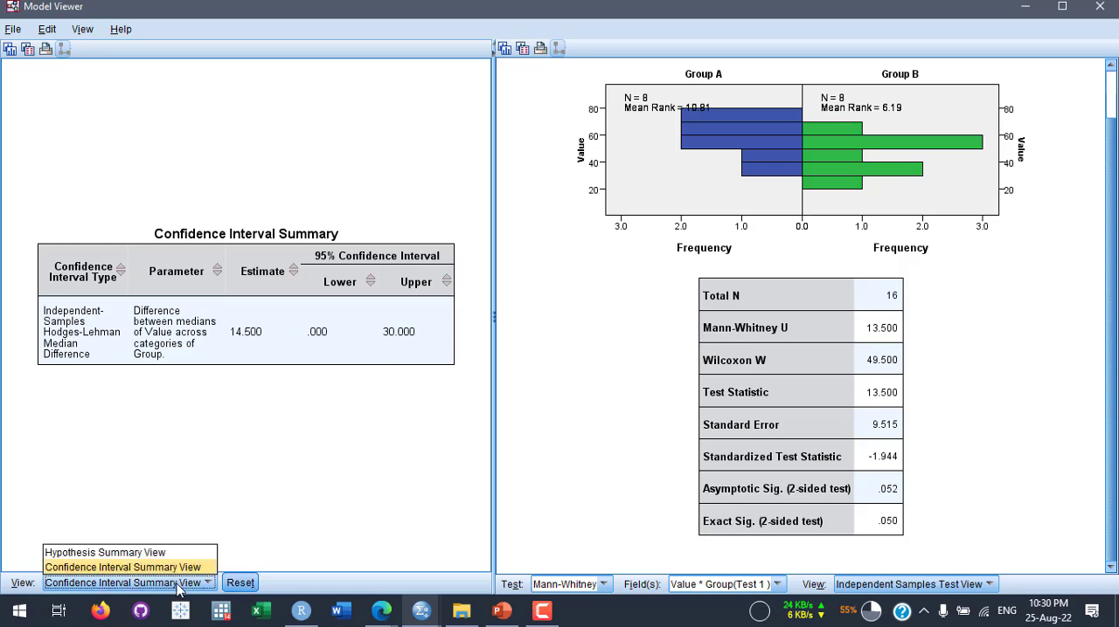
pyautogui.click(155, 554)
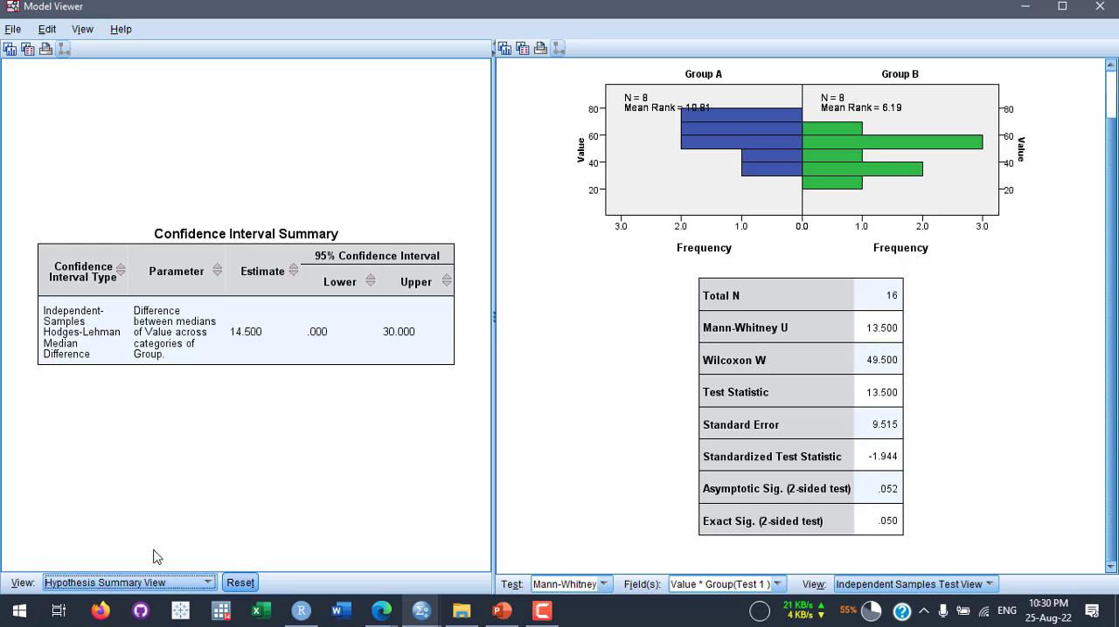
pyautogui.scroll(1, 901, 342)
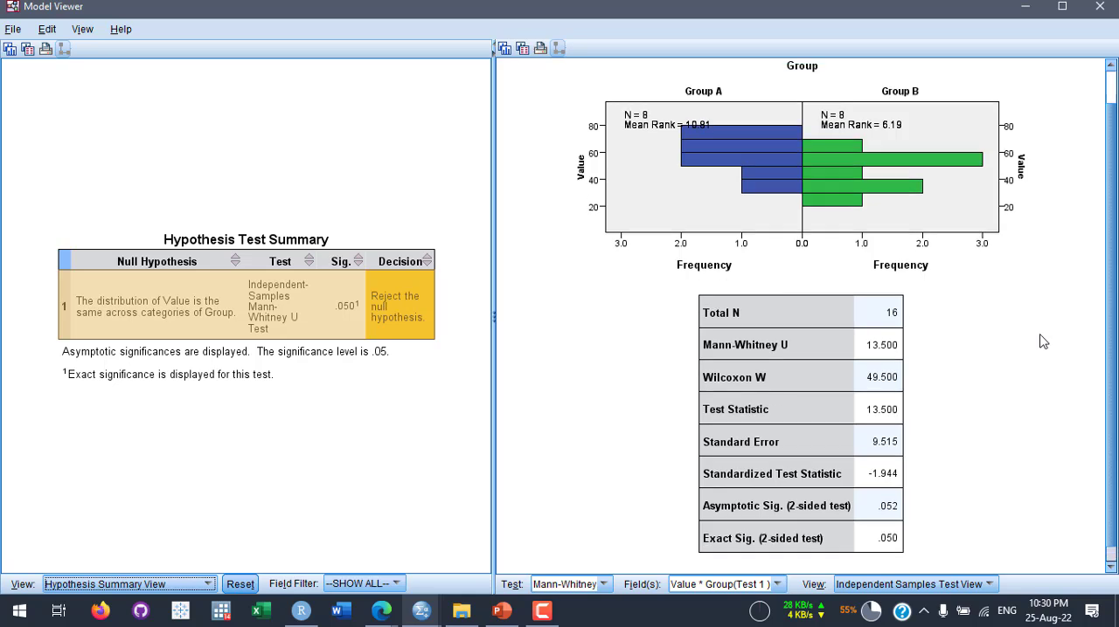
pyautogui.scroll(2, 1005, 342)
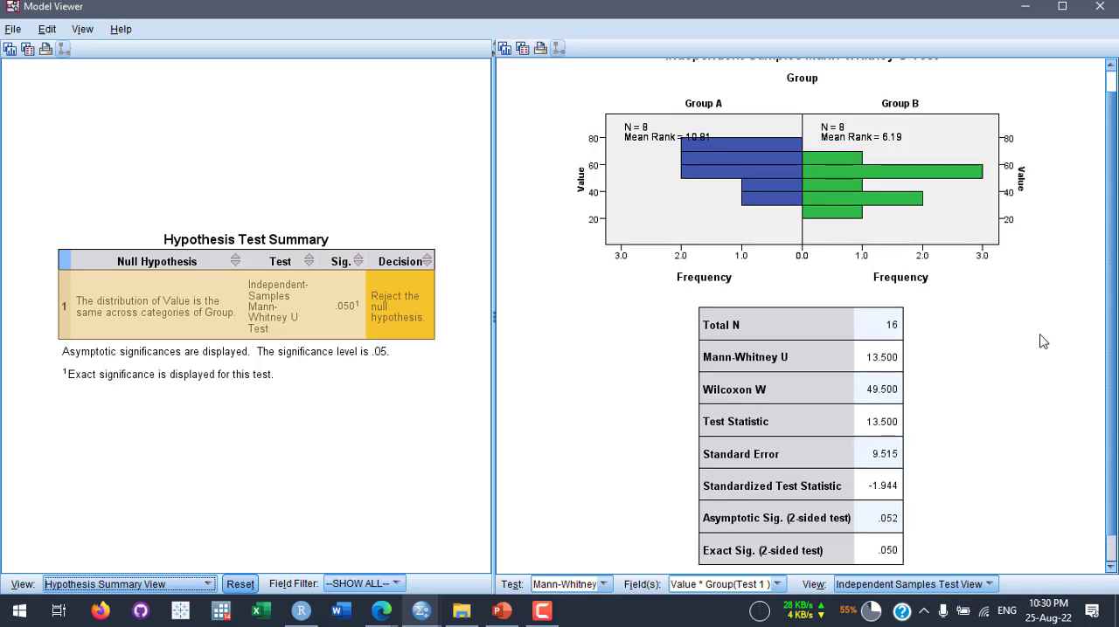
pyautogui.click(1111, 226)
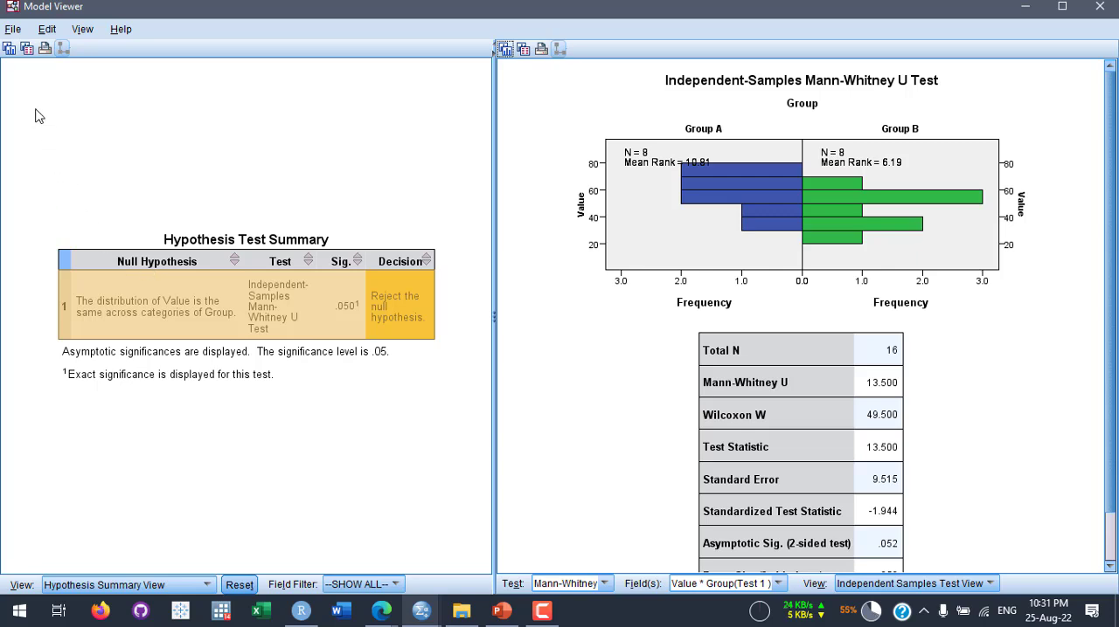
# - Copy the Hypothesis Test Summary visualization into the Mann Whitney U Test slide in PowerPoint, and reposition and widen the pasted table
pyautogui.click(11, 49)
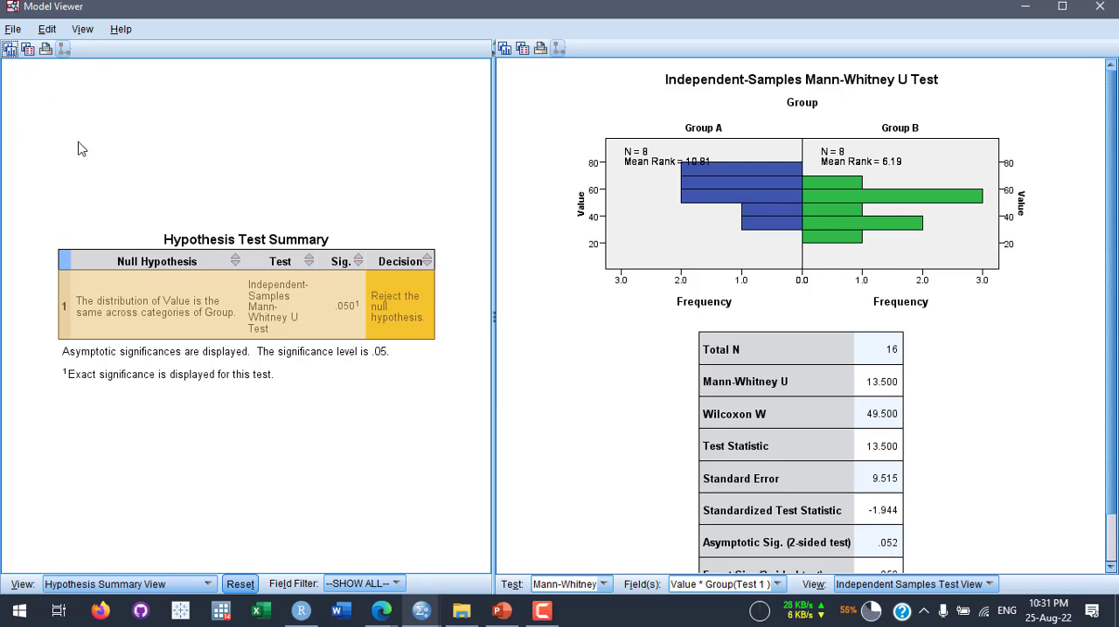
pyautogui.click(502, 613)
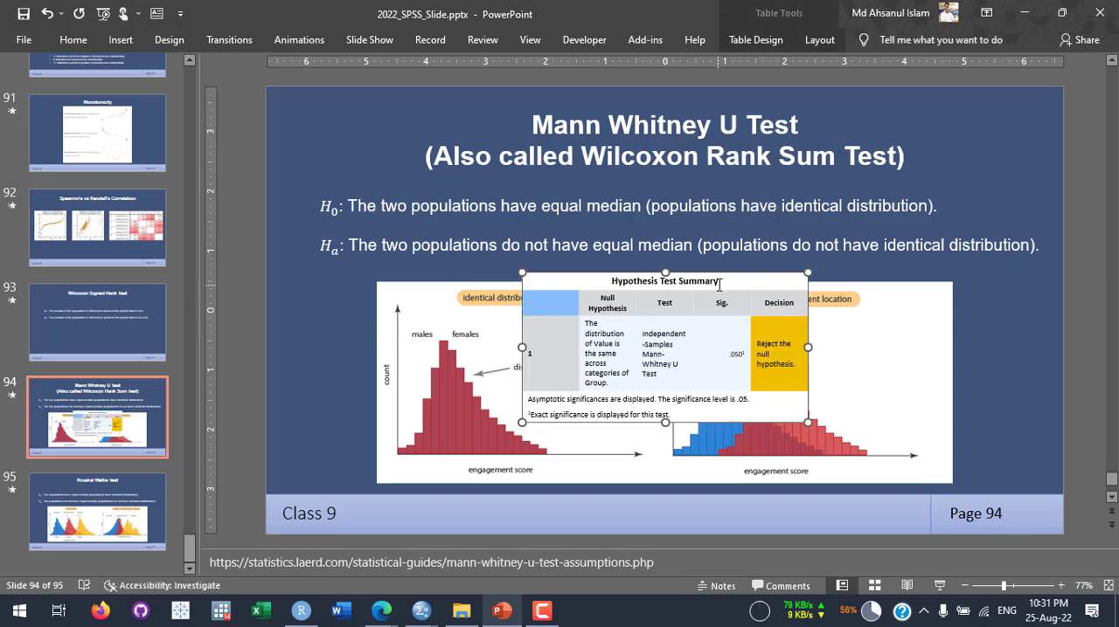
pyautogui.moveTo(715, 276); pyautogui.dragTo(470, 285)
pyautogui.moveTo(565, 431); pyautogui.dragTo(622, 381)
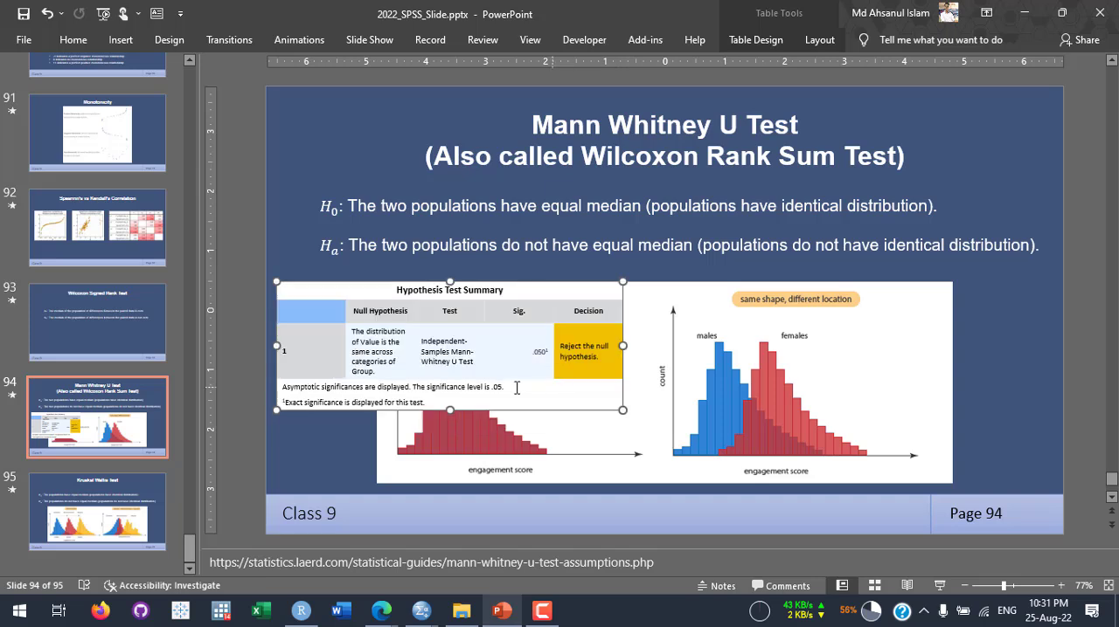
# - Delete the pasted Hypothesis Test Summary table from the Mann Whitney U Test slide
pyautogui.click(458, 350)
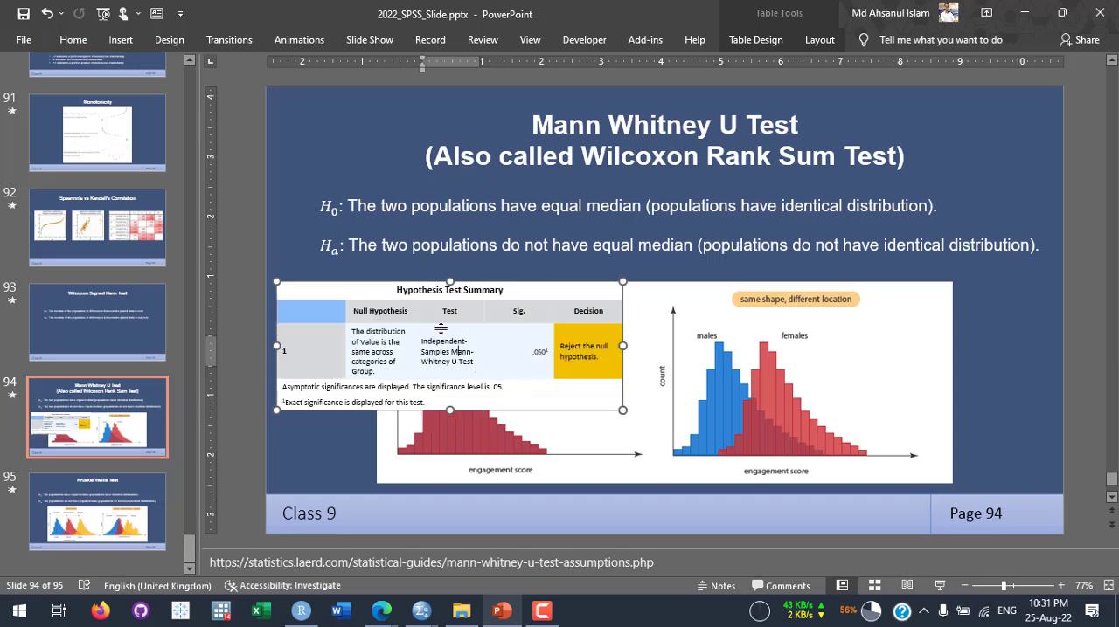
pyautogui.click(509, 282)
pyautogui.press('Delete')
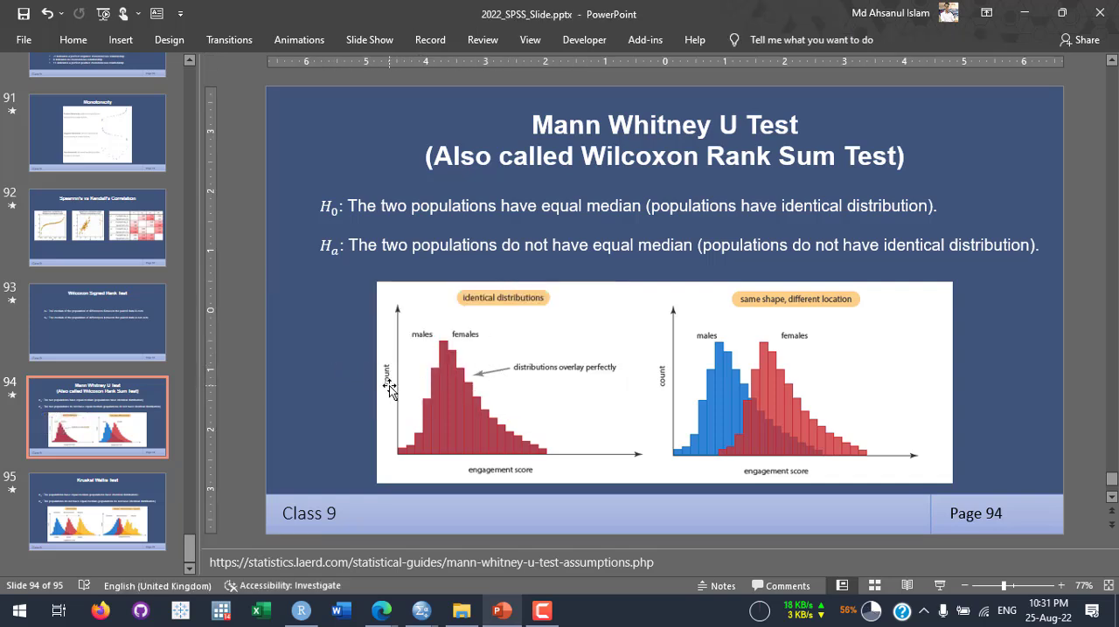
pyautogui.click(501, 610)
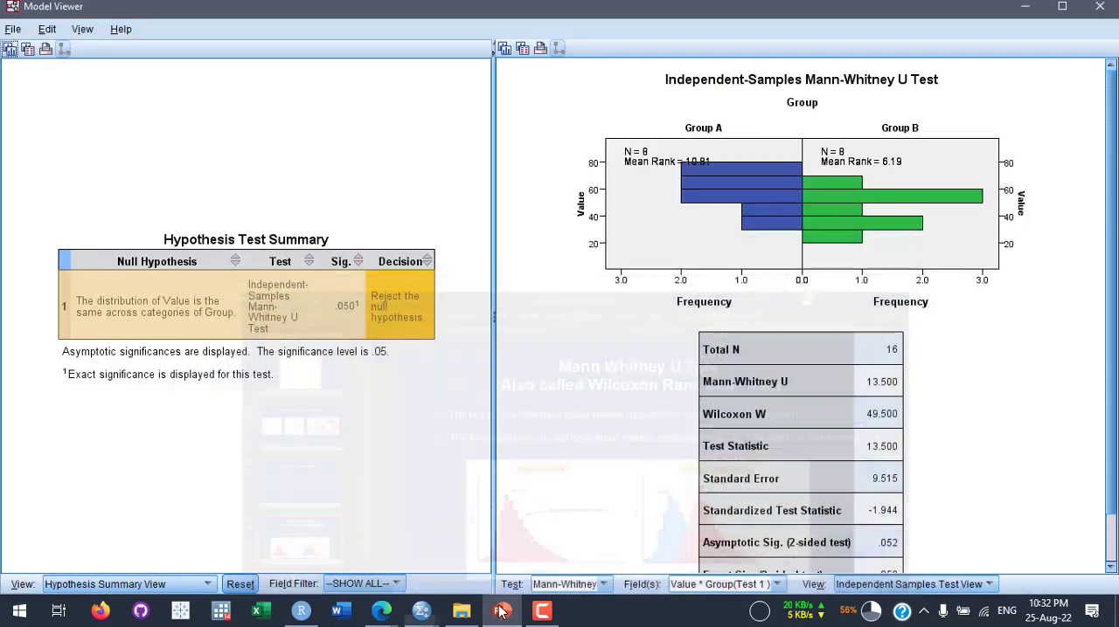
pyautogui.click(501, 610)
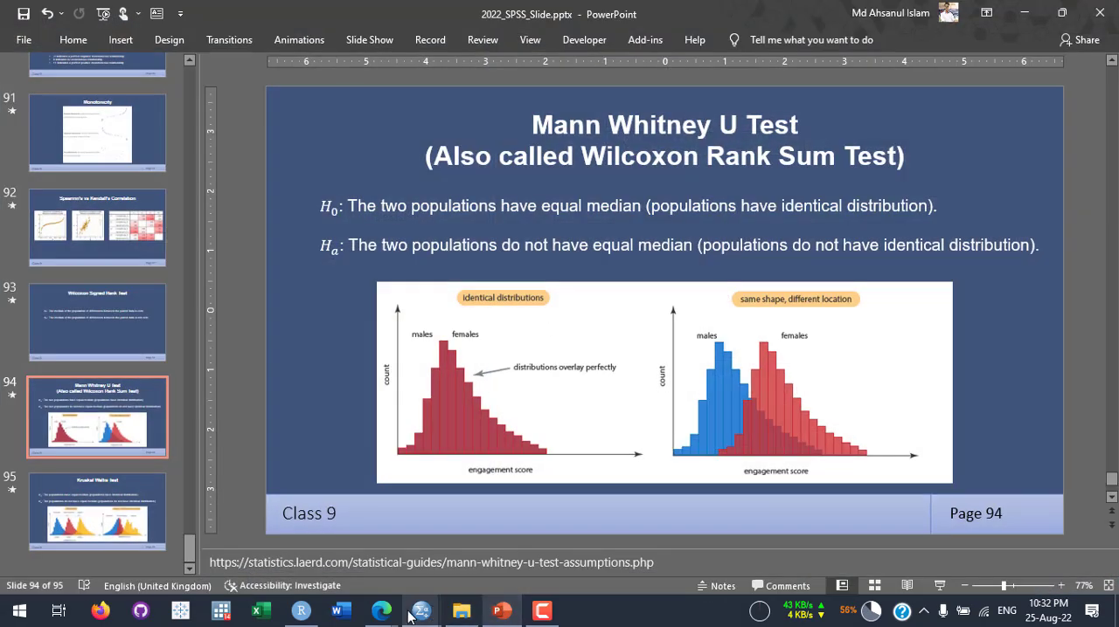
# - Switch to the Data9_mann_whitney.sav data in SPSS and review the group assignments of the 16 cases
pyautogui.moveTo(418, 616)
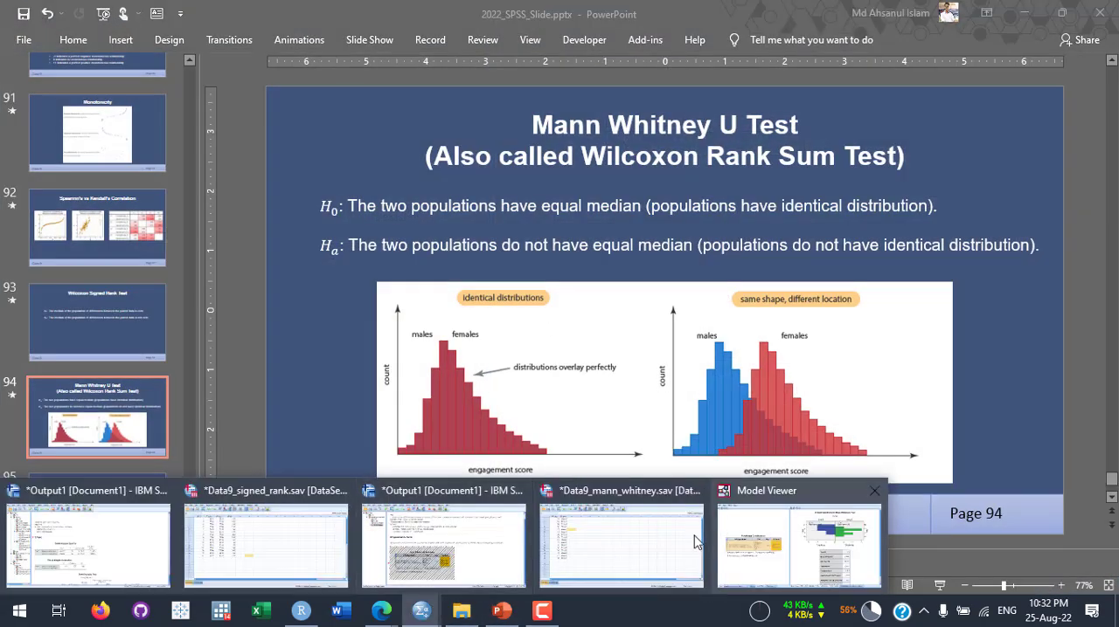
pyautogui.click(623, 549)
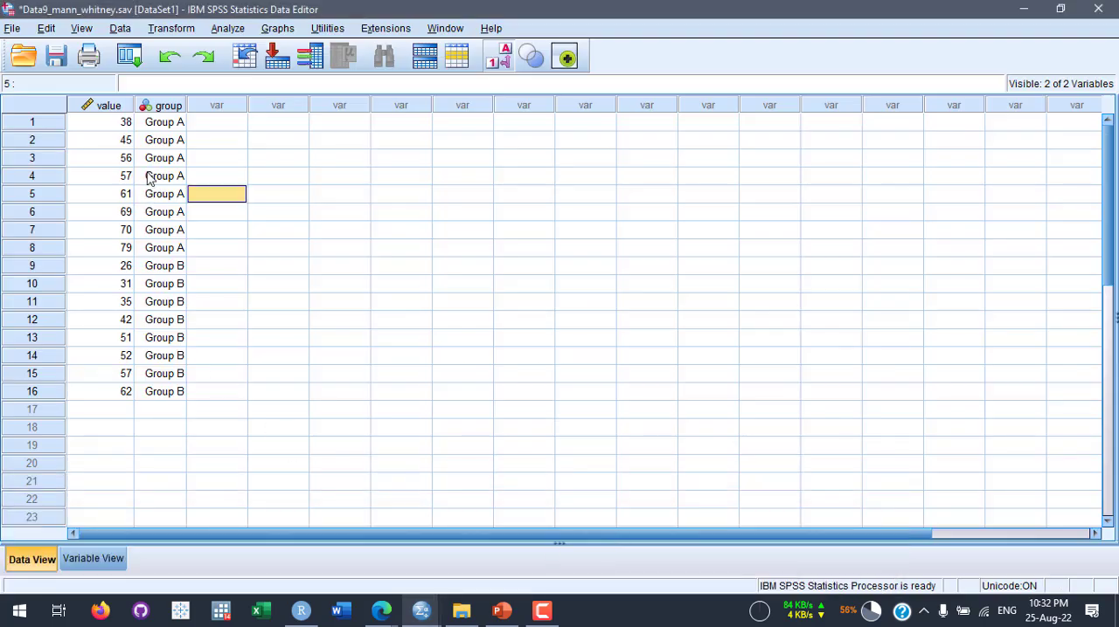
pyautogui.click(165, 125)
pyautogui.moveTo(166, 148); pyautogui.dragTo(178, 398)
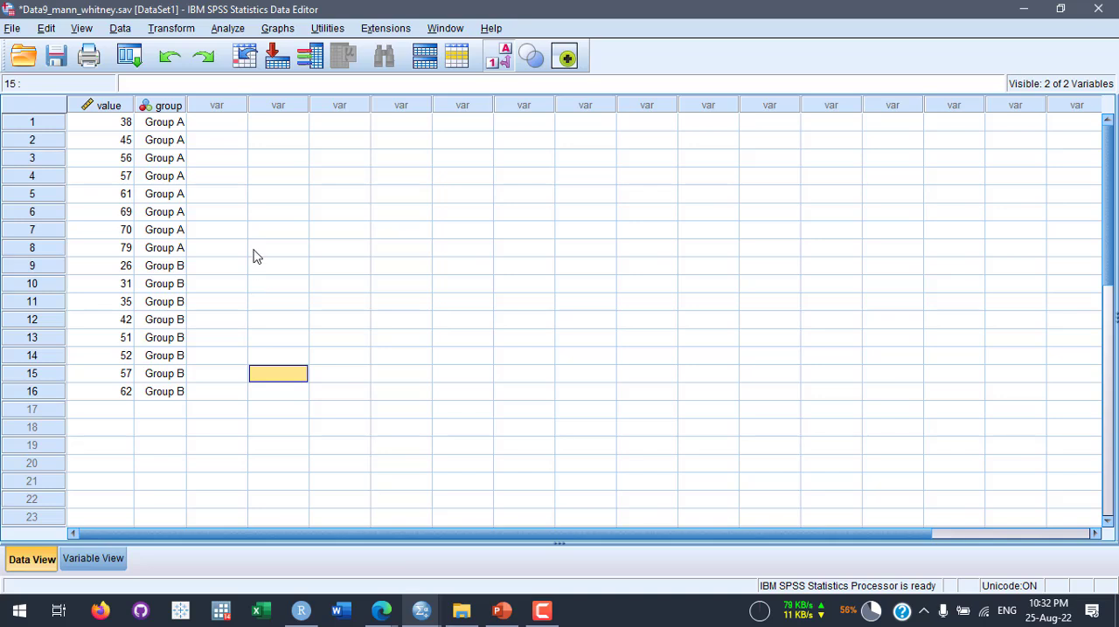
# - Set up an Independent-Samples T Test with Value as the test variable and Group as the grouping variable
pyautogui.click(237, 30)
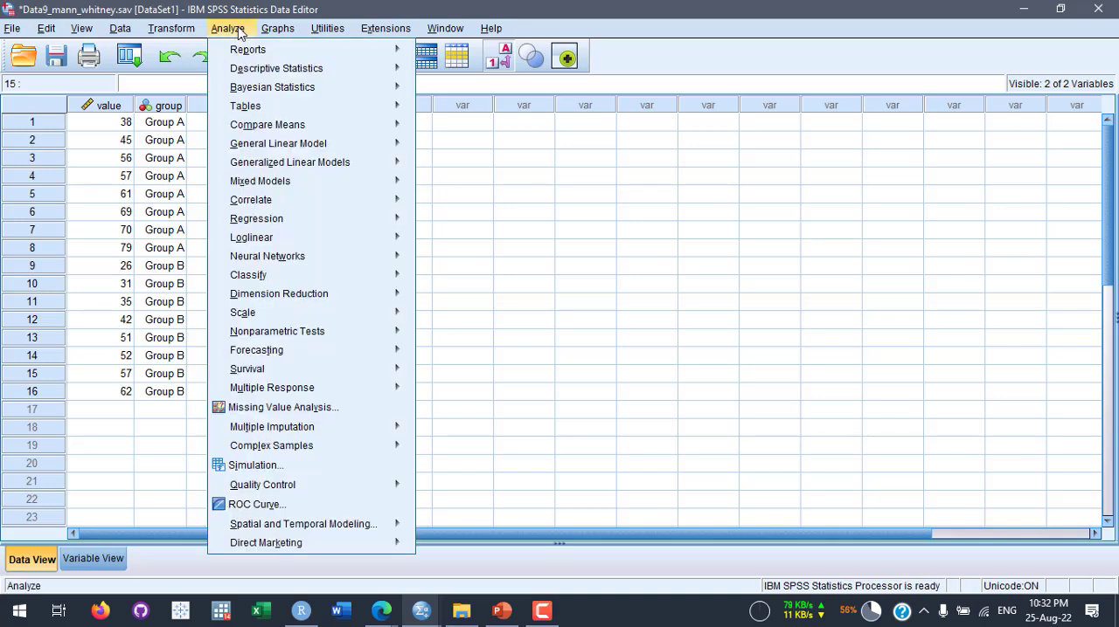
pyautogui.moveTo(293, 127)
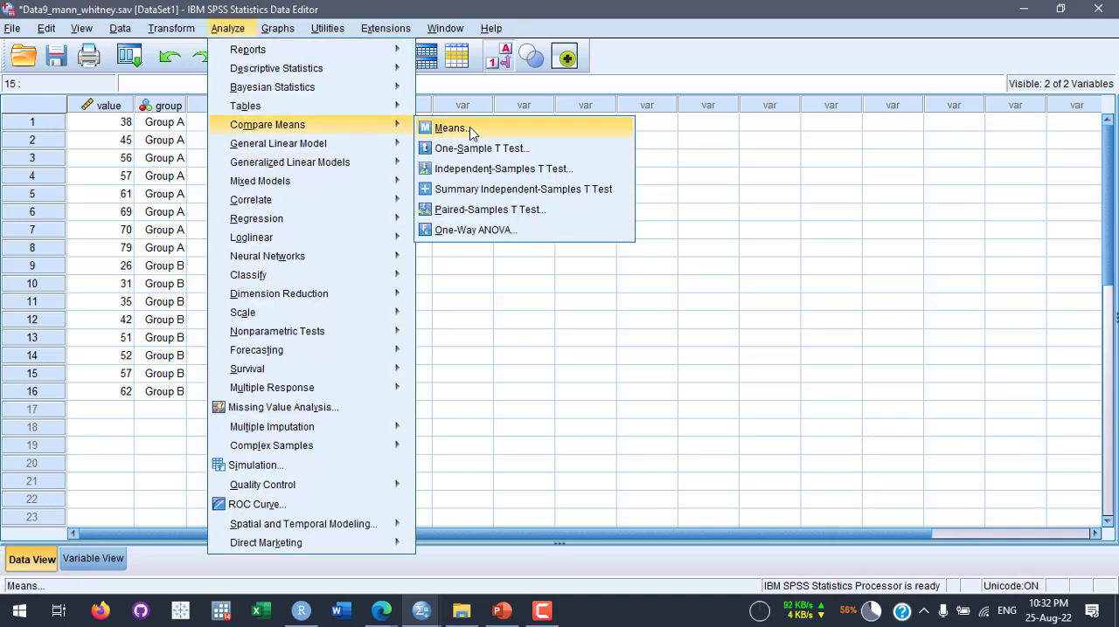
pyautogui.click(529, 177)
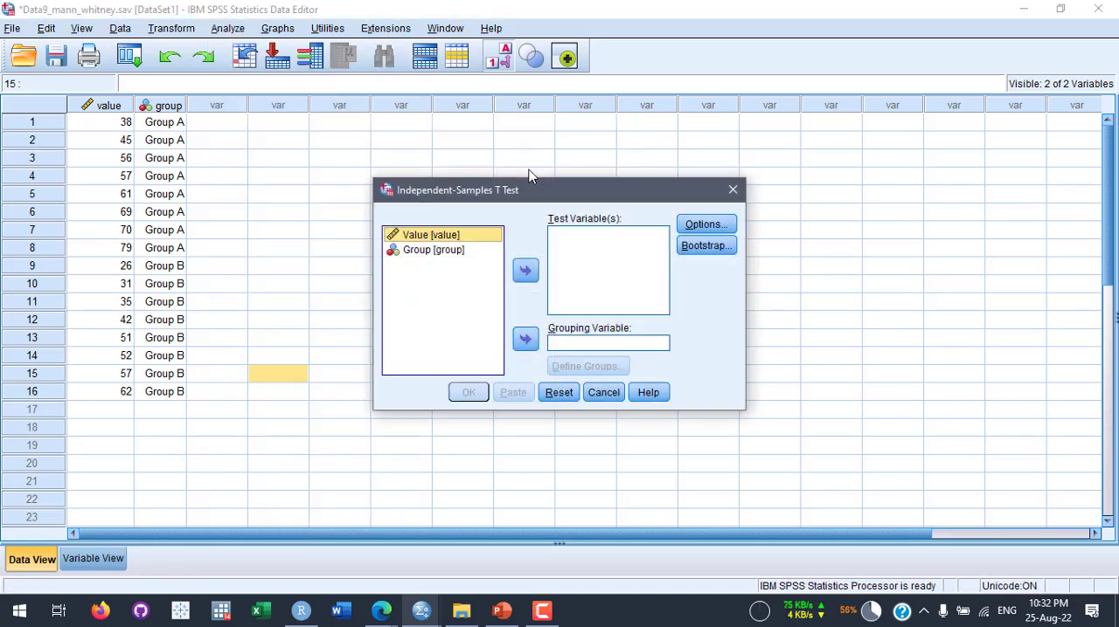
pyautogui.click(524, 272)
pyautogui.click(449, 242)
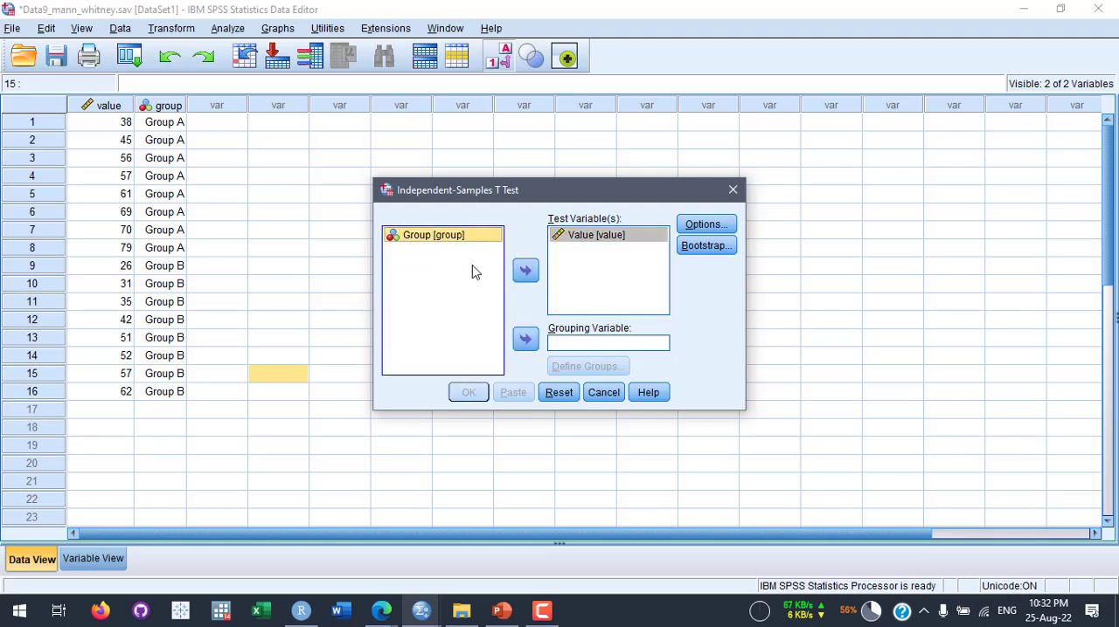
pyautogui.click(524, 340)
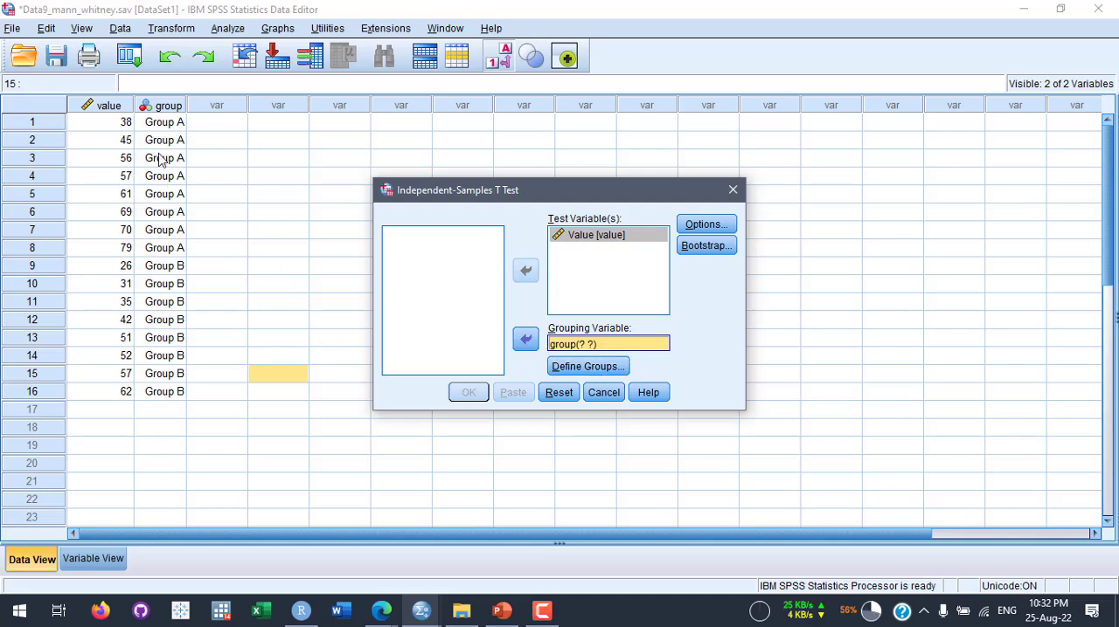
# - Define the t-test groups with the values 1 and 2, and run the analysis
pyautogui.click(586, 366)
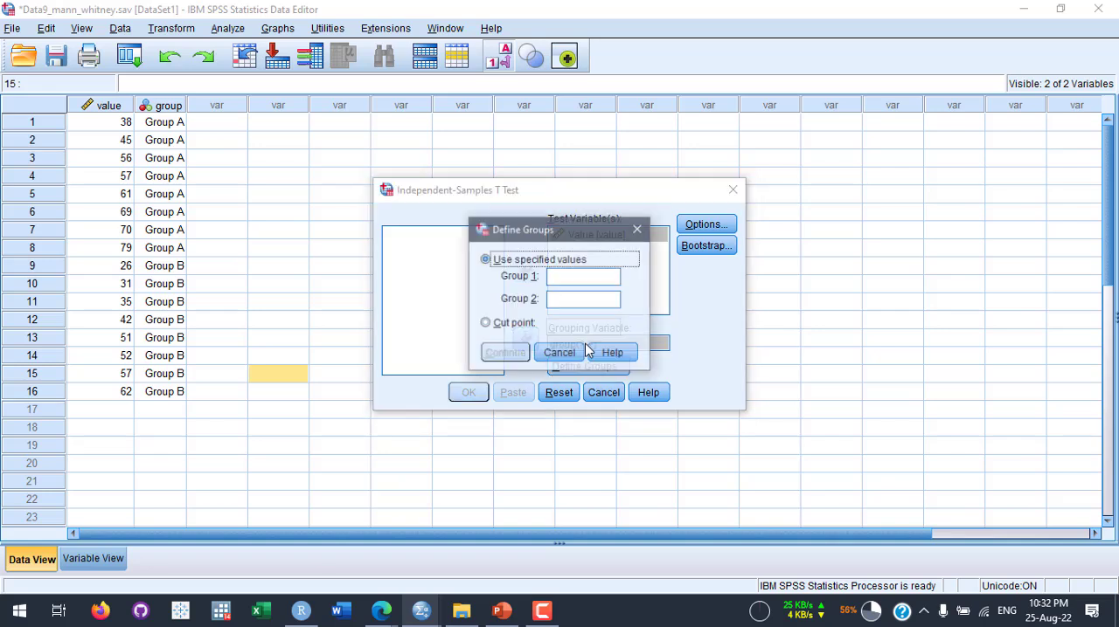
pyautogui.write('1 ')
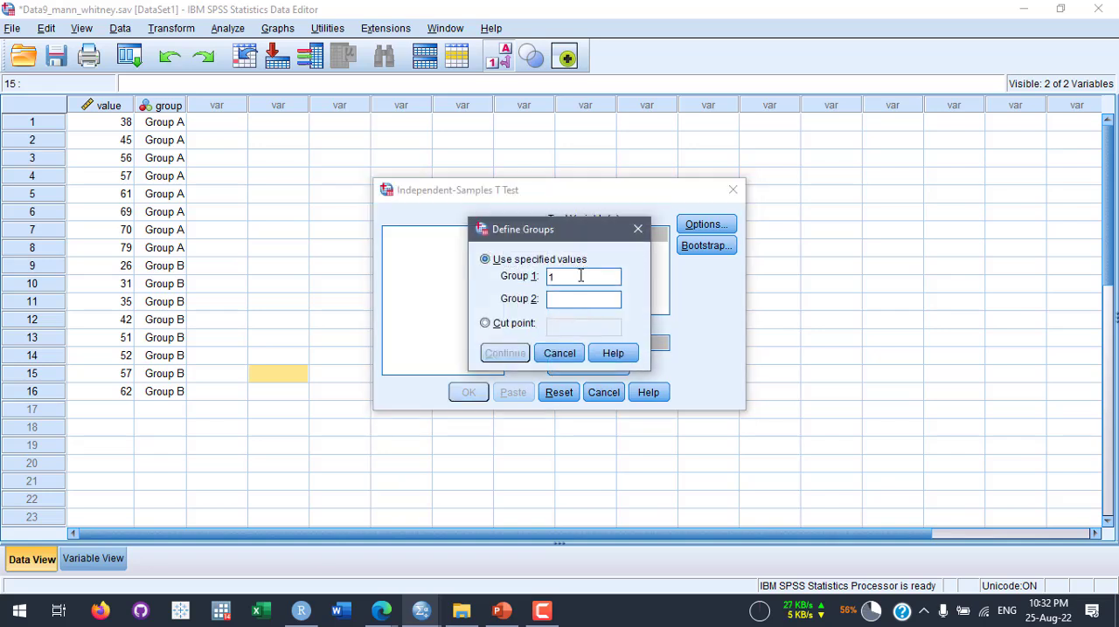
pyautogui.write('2')
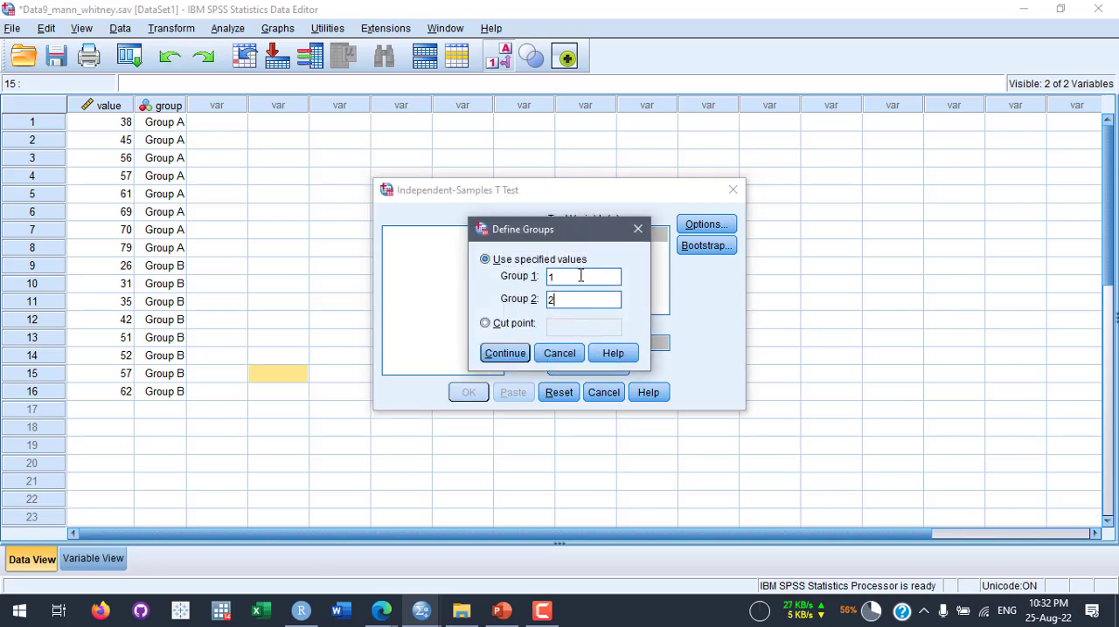
pyautogui.click(506, 353)
pyautogui.click(468, 393)
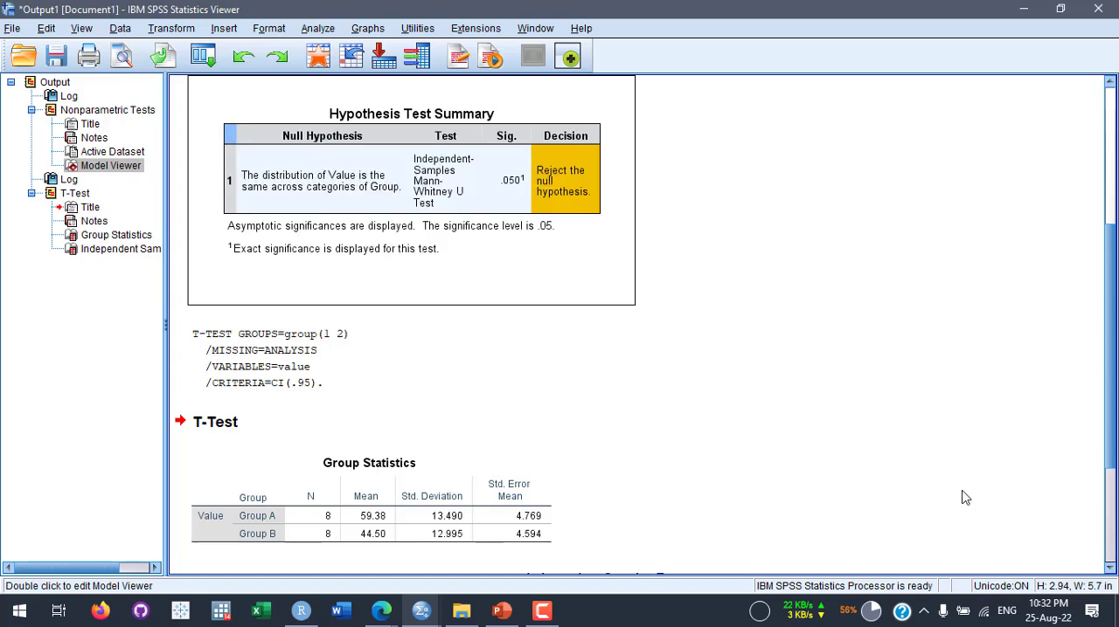
# - Compare the two-tailed significance in the Independent Samples Test table with the Mann-Whitney significance in the Hypothesis Test Summary
pyautogui.scroll(-3, 874, 417)
pyautogui.scroll(-1, 909, 387)
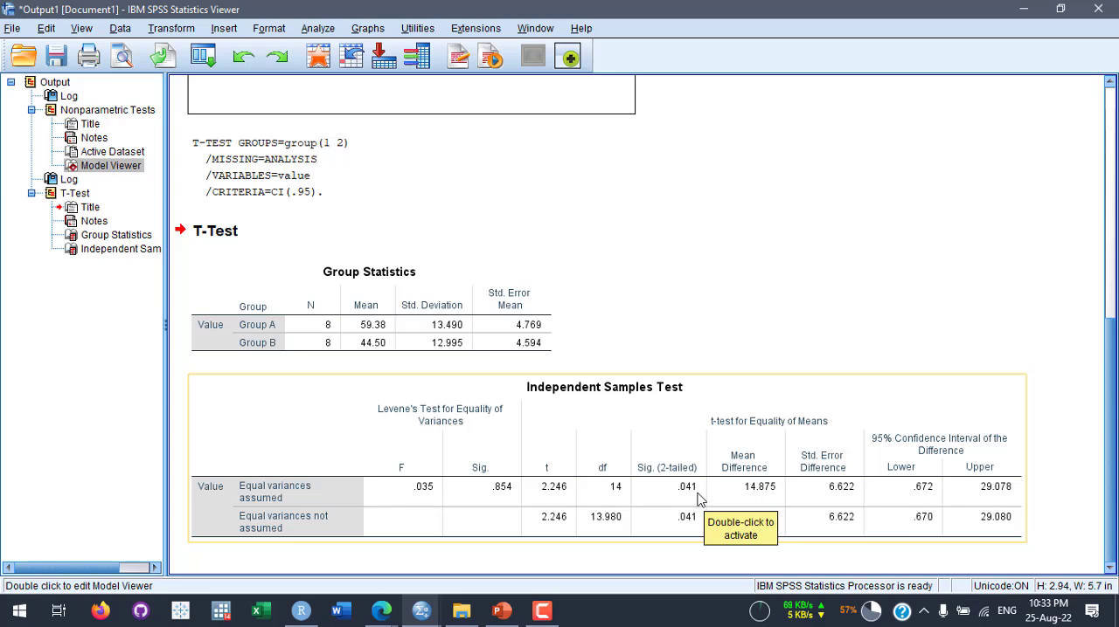
pyautogui.scroll(5, 699, 497)
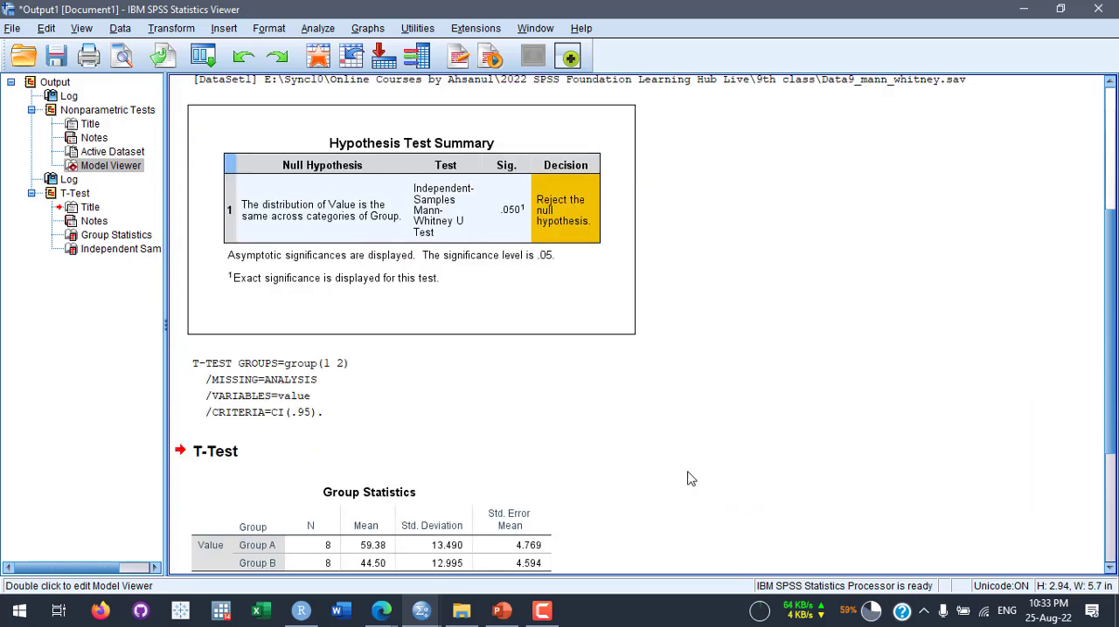
pyautogui.scroll(-5, 599, 238)
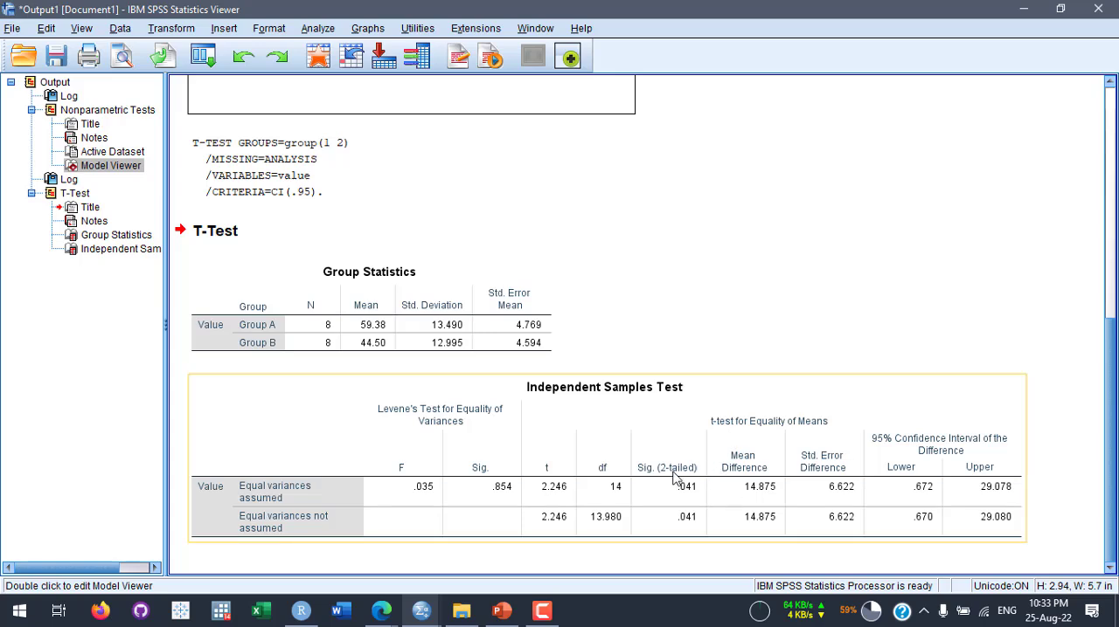
pyautogui.scroll(1, 723, 498)
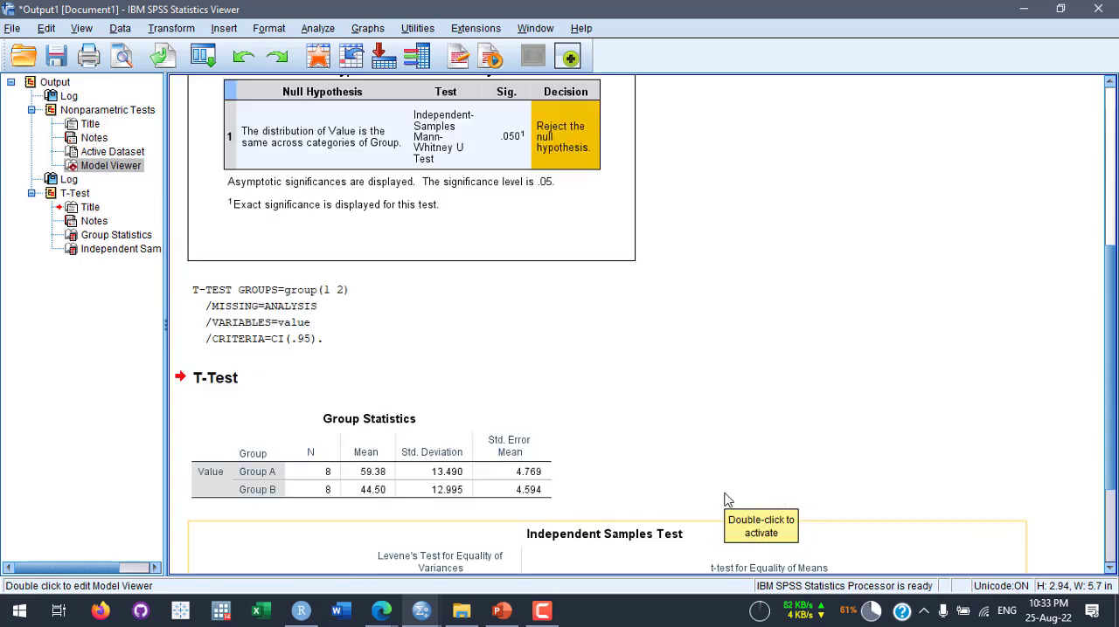
pyautogui.scroll(-1, 677, 445)
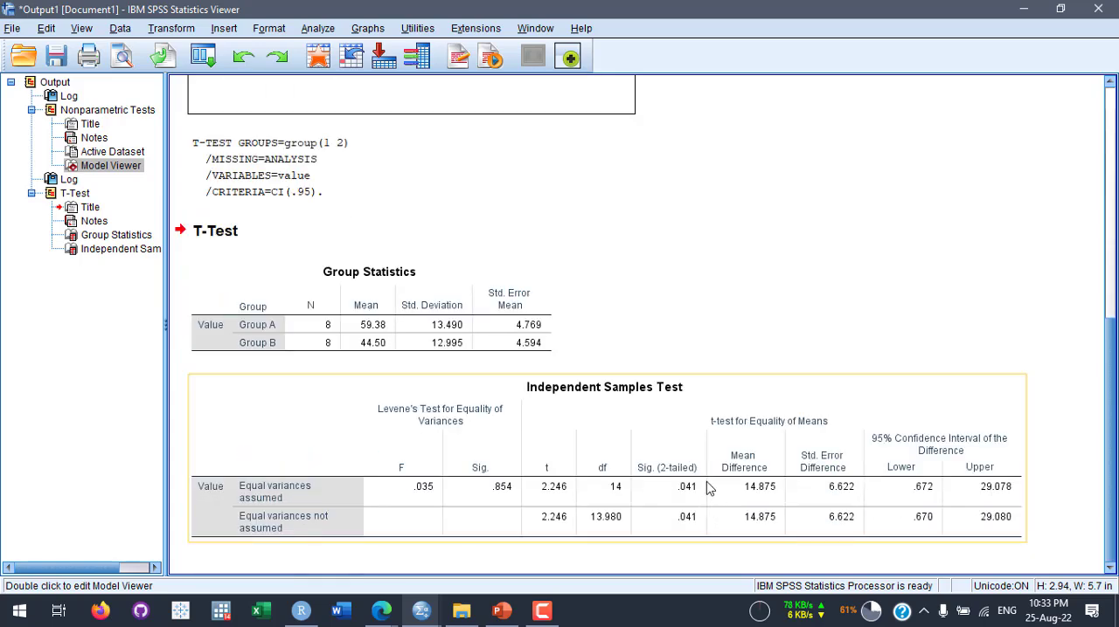
pyautogui.scroll(3, 663, 339)
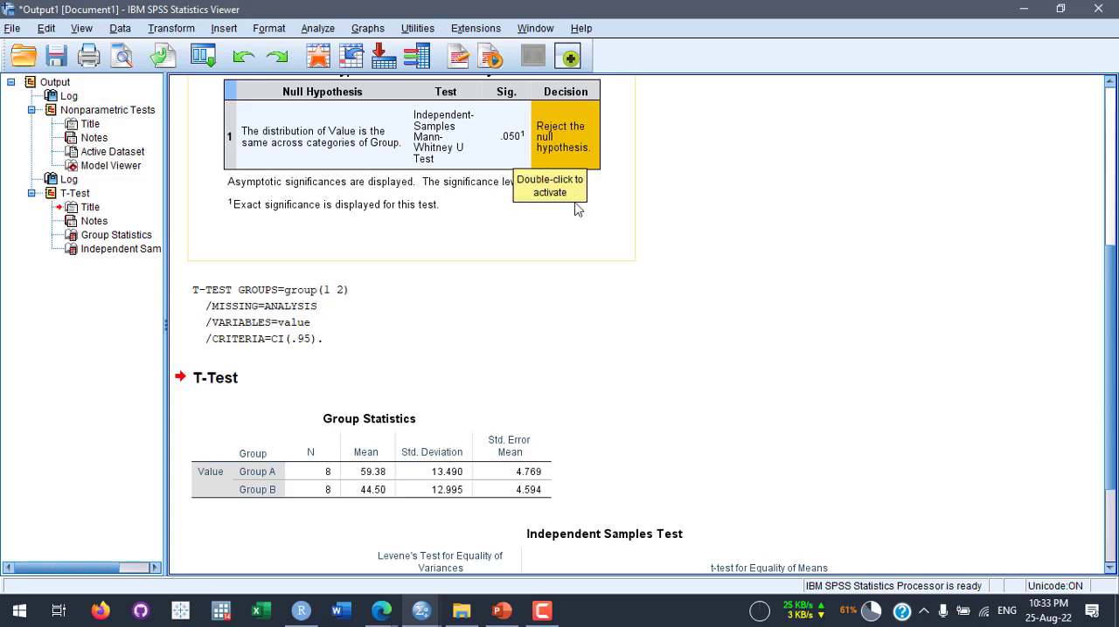
pyautogui.scroll(2, 576, 205)
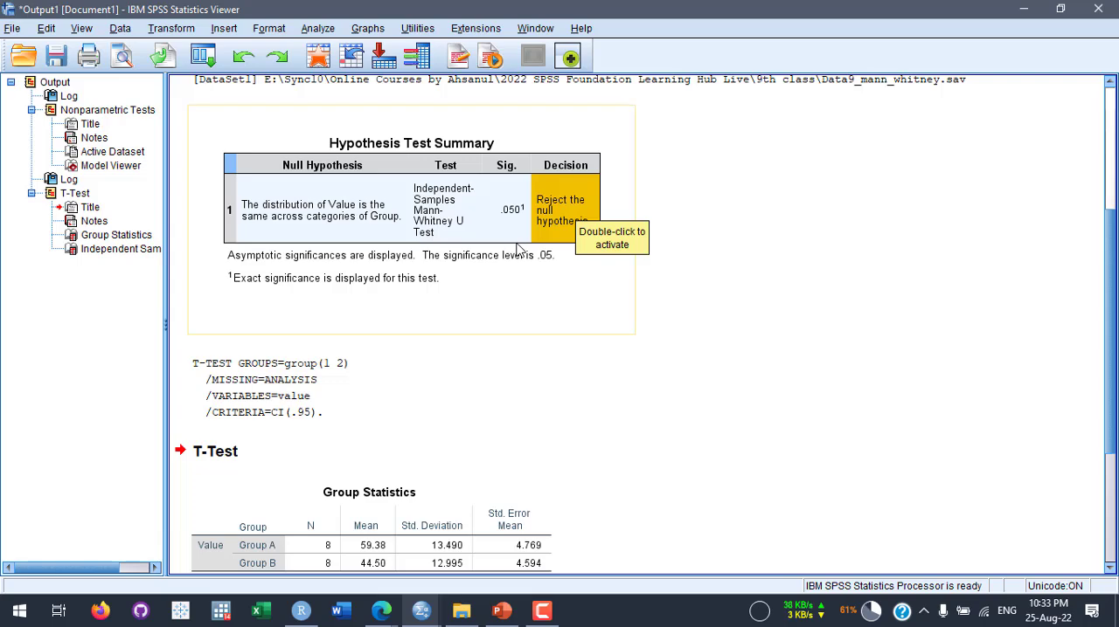
pyautogui.scroll(-5, 542, 437)
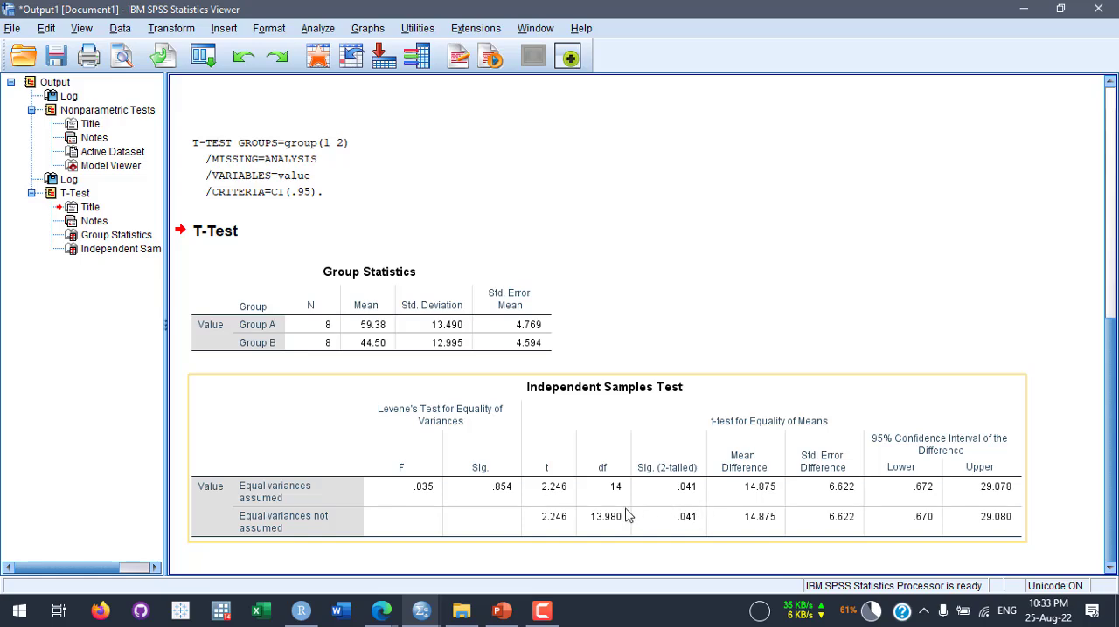
pyautogui.scroll(5, 630, 514)
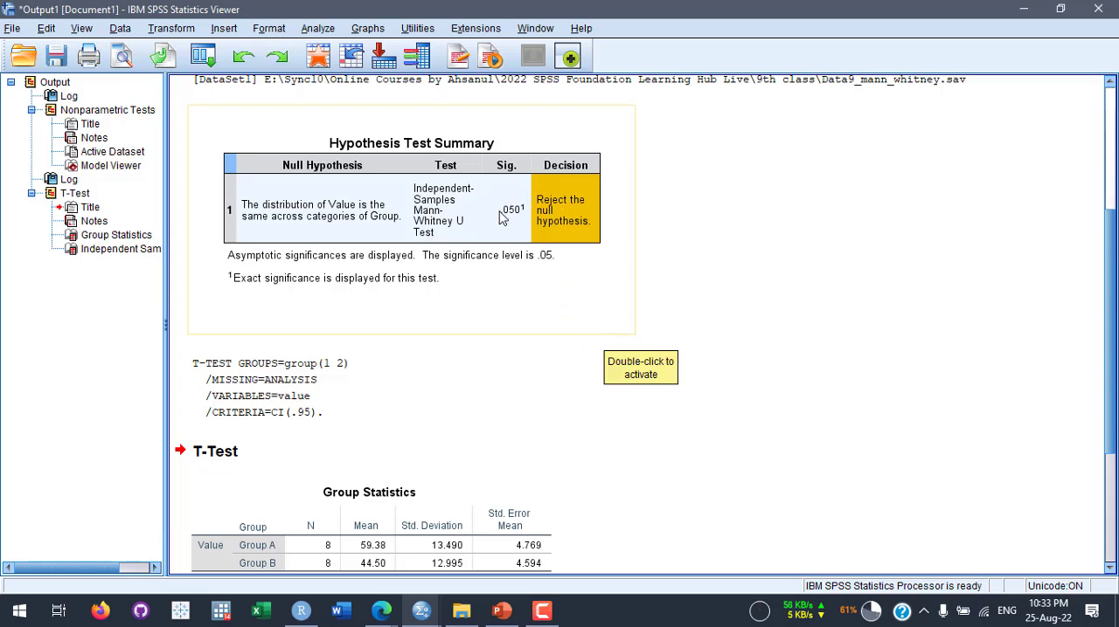
# - Recheck the Mann-Whitney decision against the t-test tables, and return to the Data9_mann_whitney.sav data
pyautogui.scroll(-3, 686, 460)
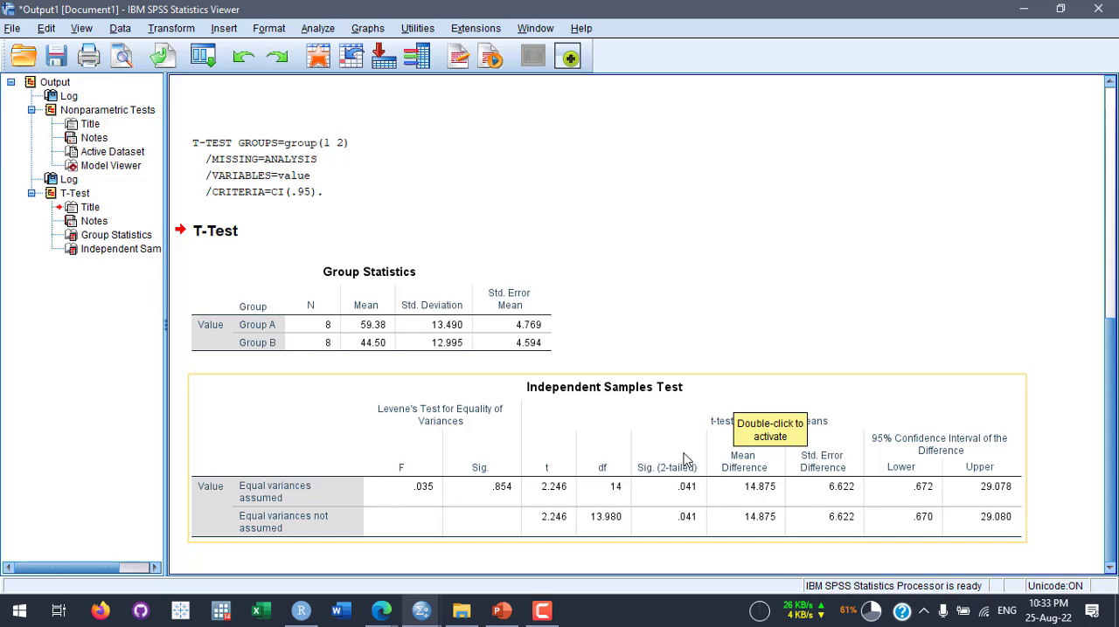
pyautogui.scroll(3, 686, 461)
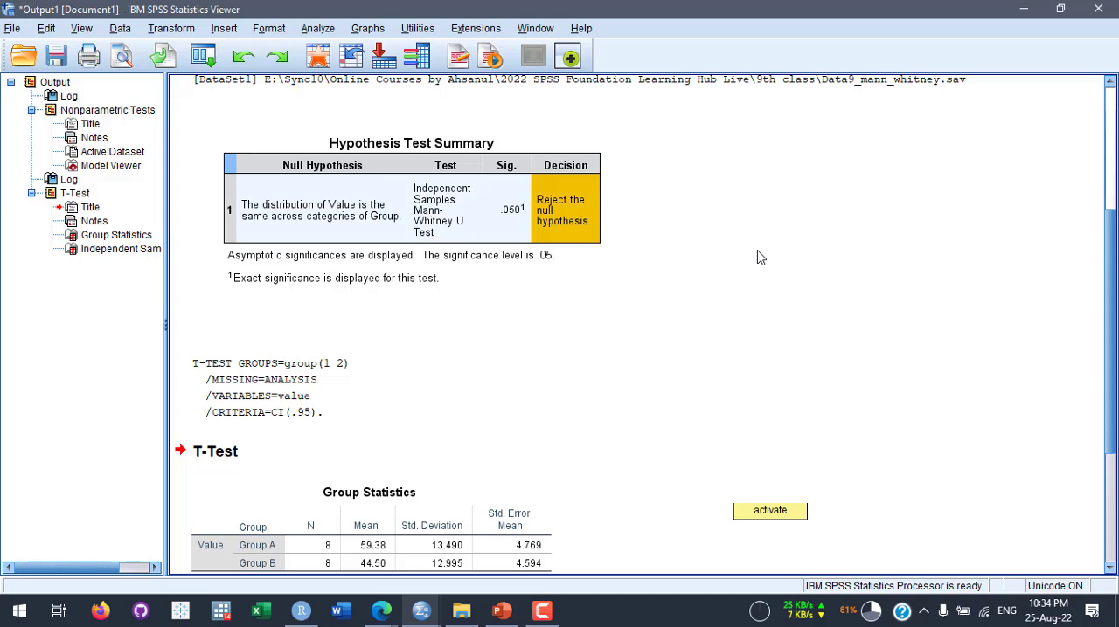
pyautogui.scroll(-5, 758, 258)
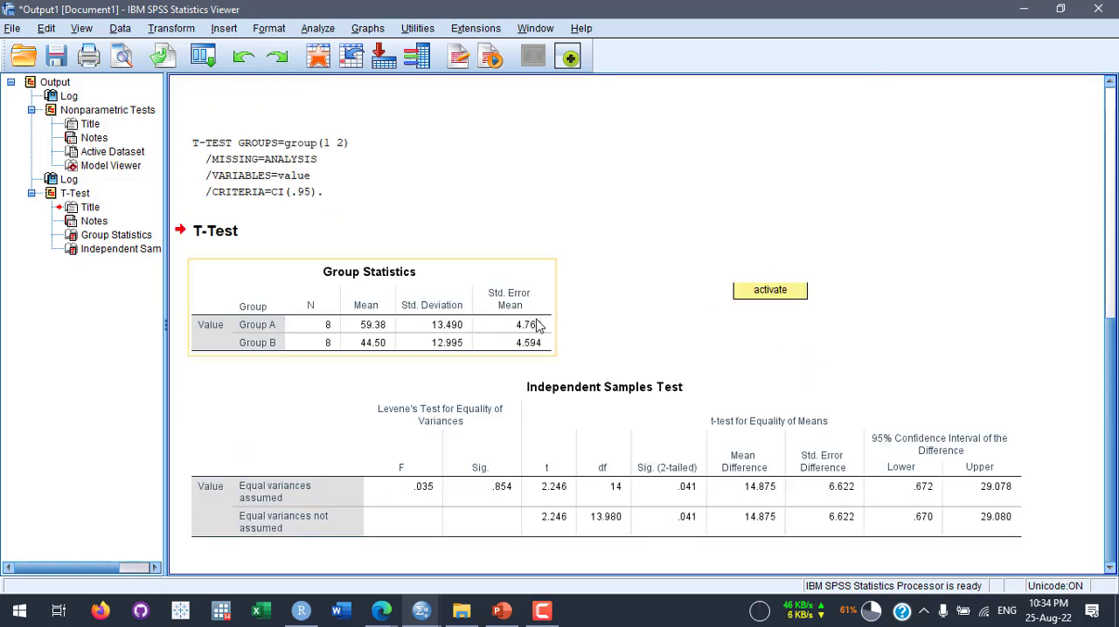
pyautogui.click(318, 57)
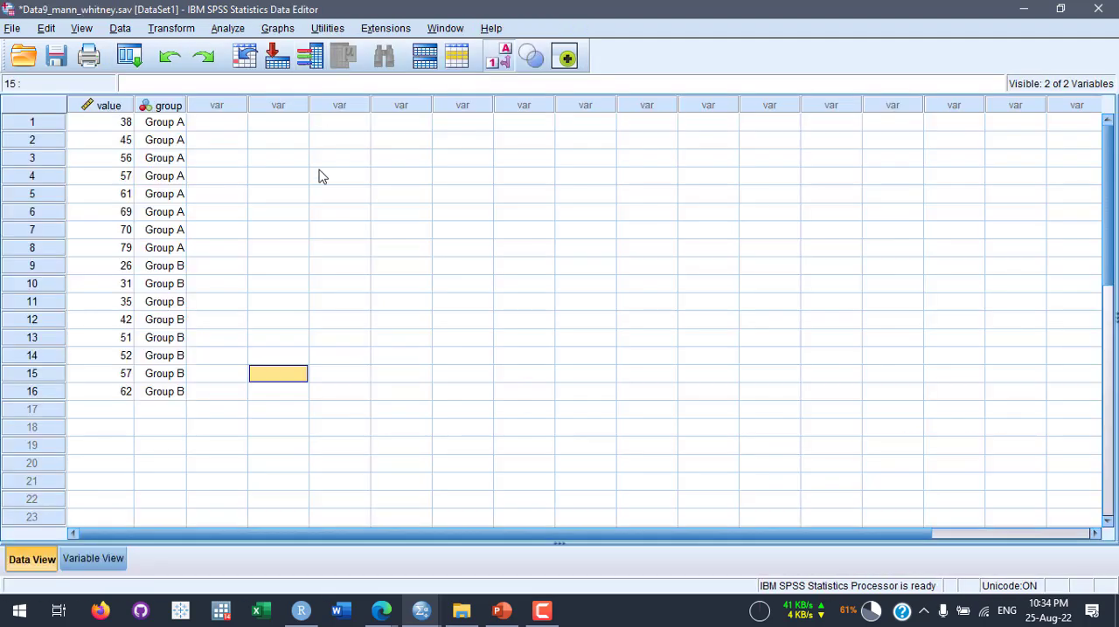
pyautogui.click(289, 428)
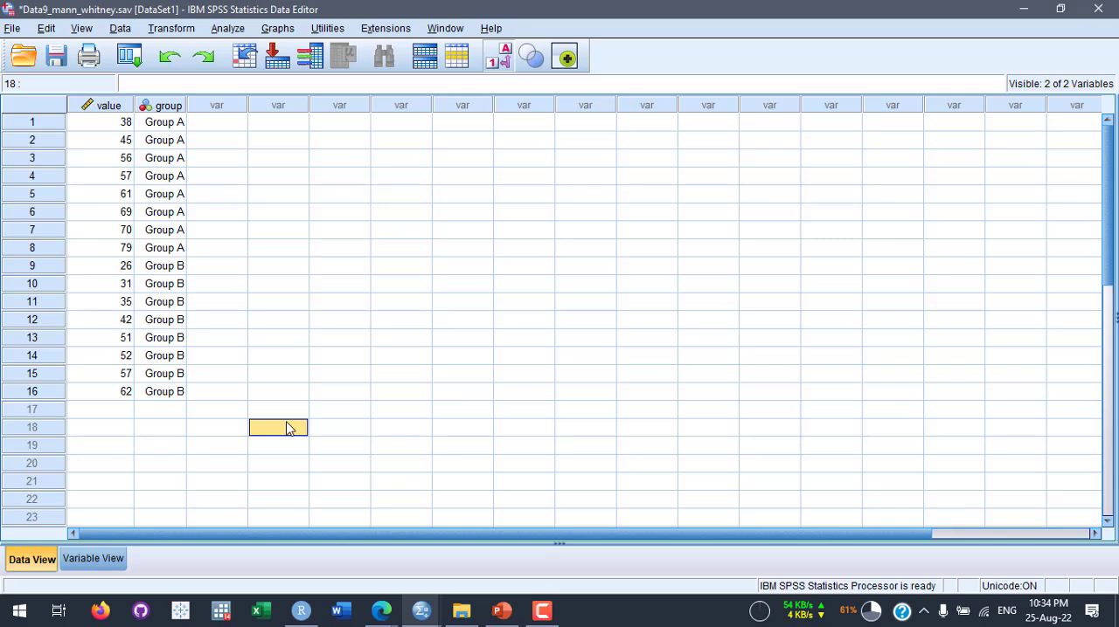
# - Switch to PowerPoint and compare the Mann Whitney U Test slide with the Kruskal Wallis Test slide
pyautogui.click(505, 612)
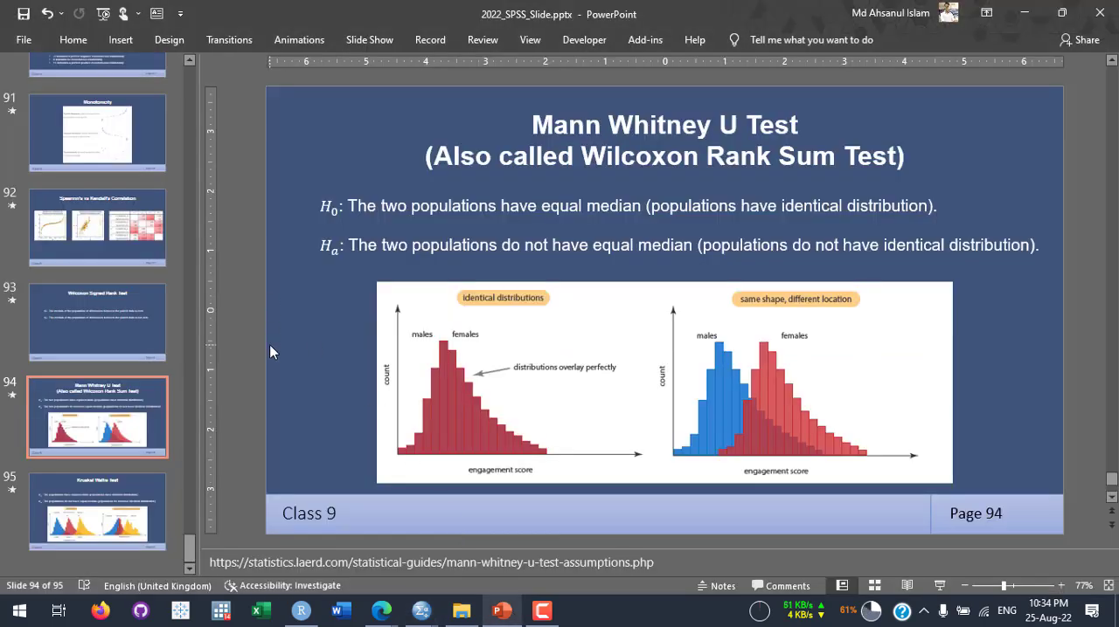
pyautogui.scroll(-1, 270, 352)
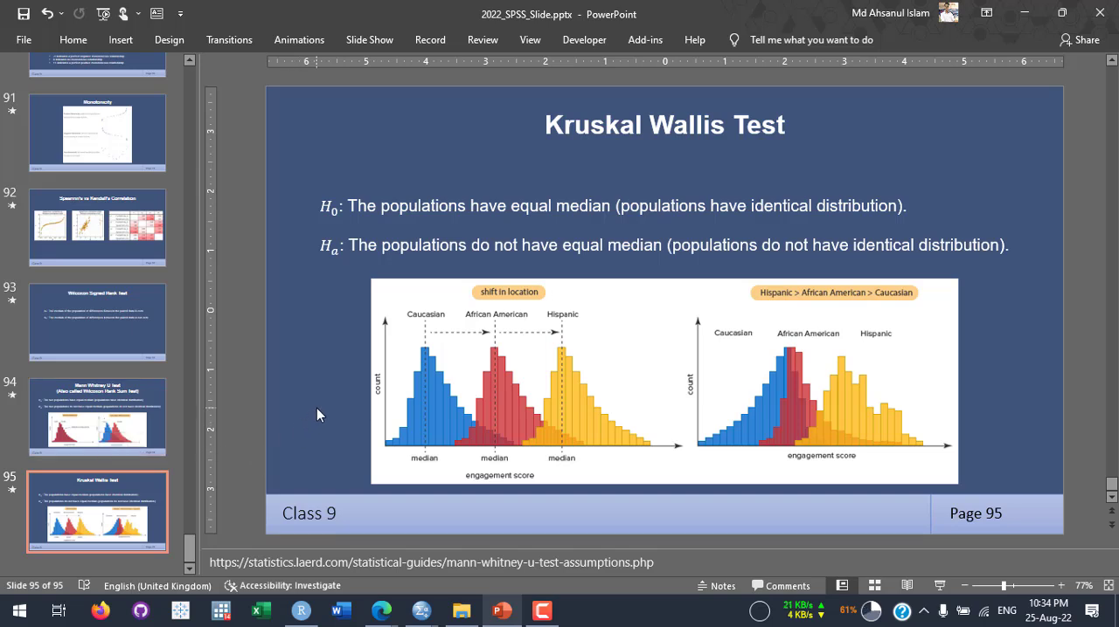
pyautogui.click(112, 412)
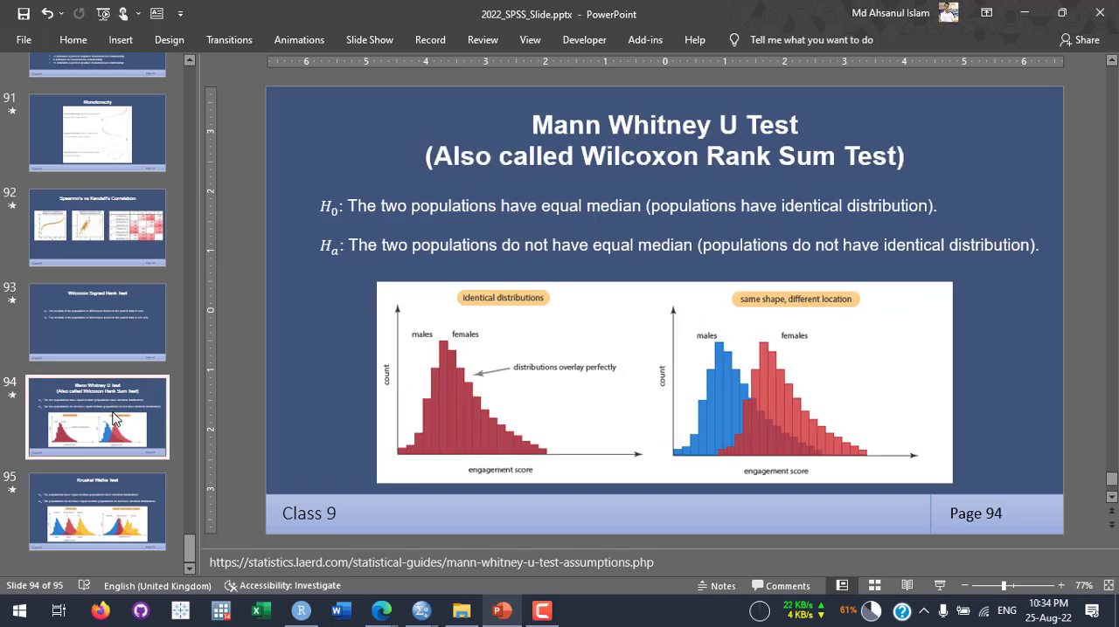
pyautogui.click(121, 507)
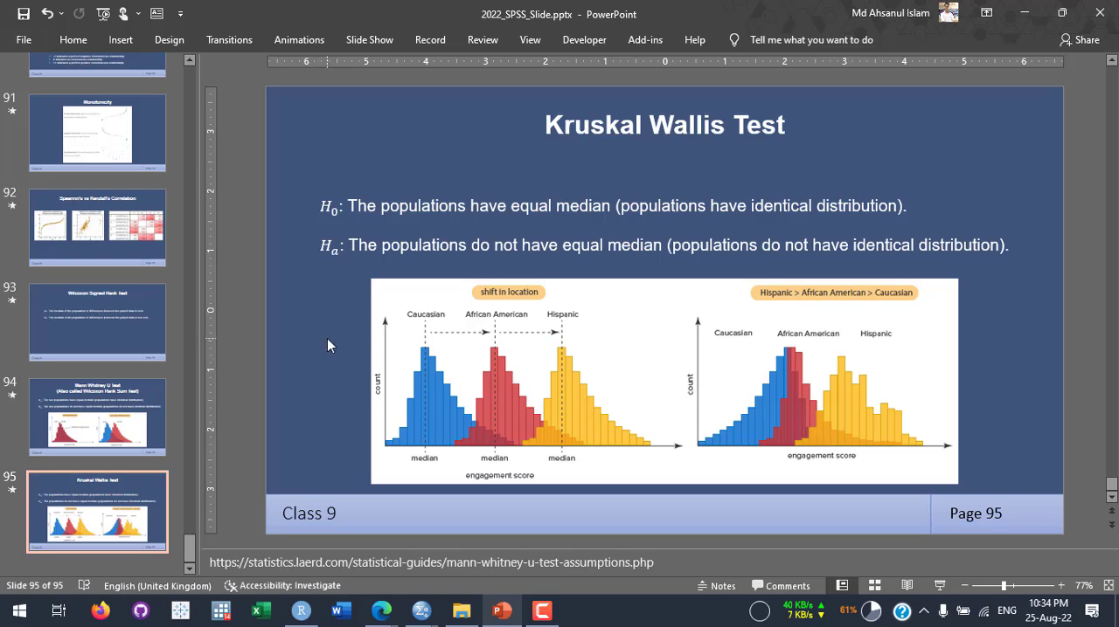
# - Open Data9_kruskal.sav from the 9th class folder in SPSS and look through its cases
pyautogui.click(464, 614)
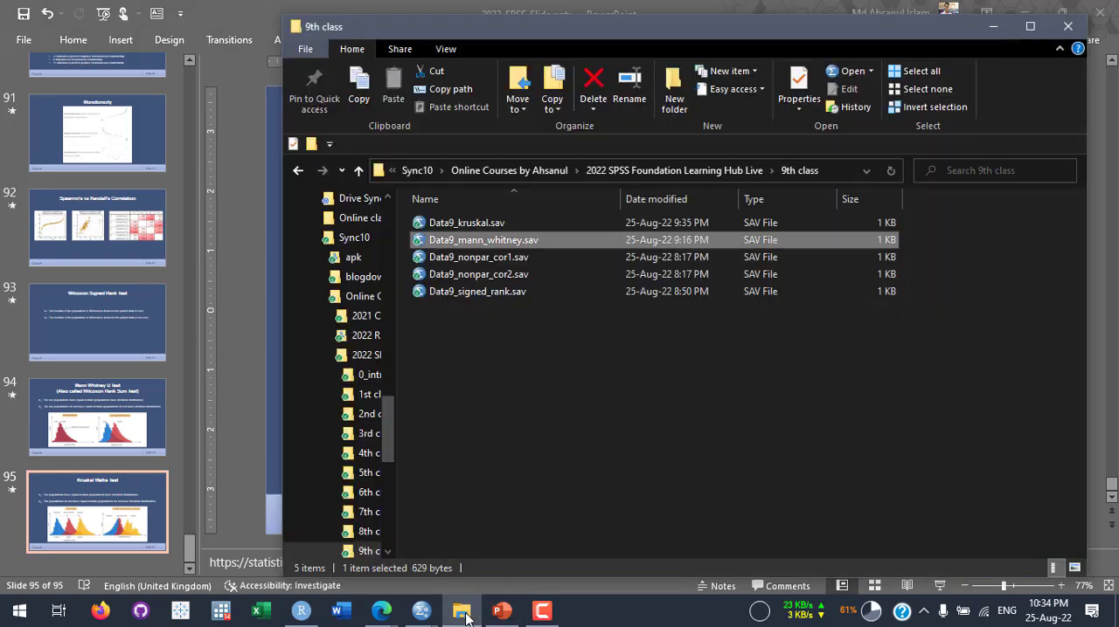
pyautogui.doubleClick(490, 229)
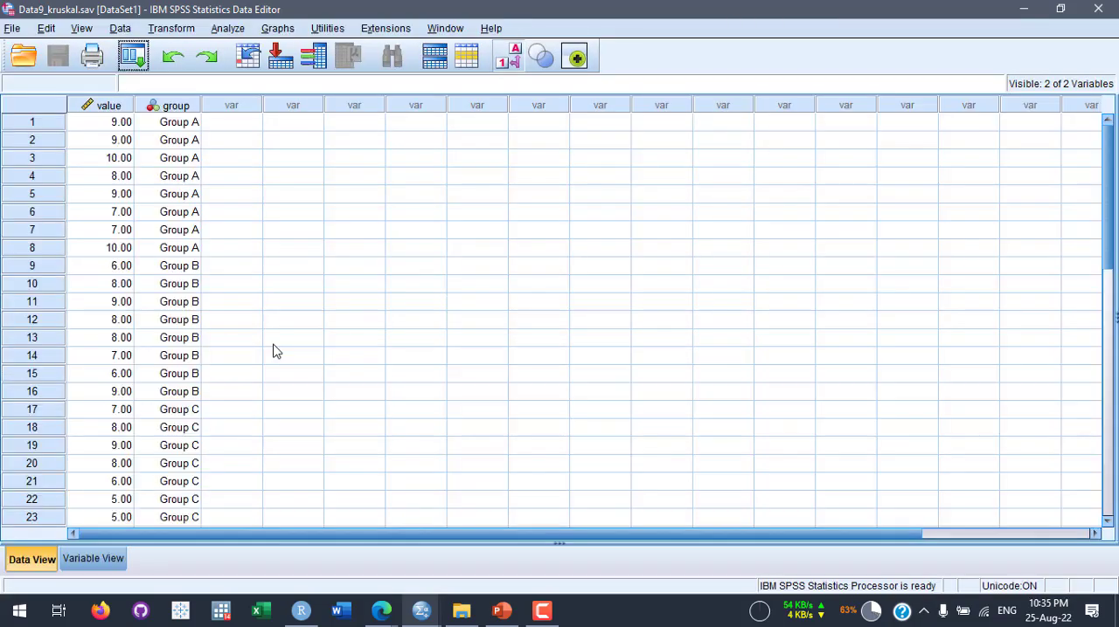
pyautogui.scroll(-2, 222, 390)
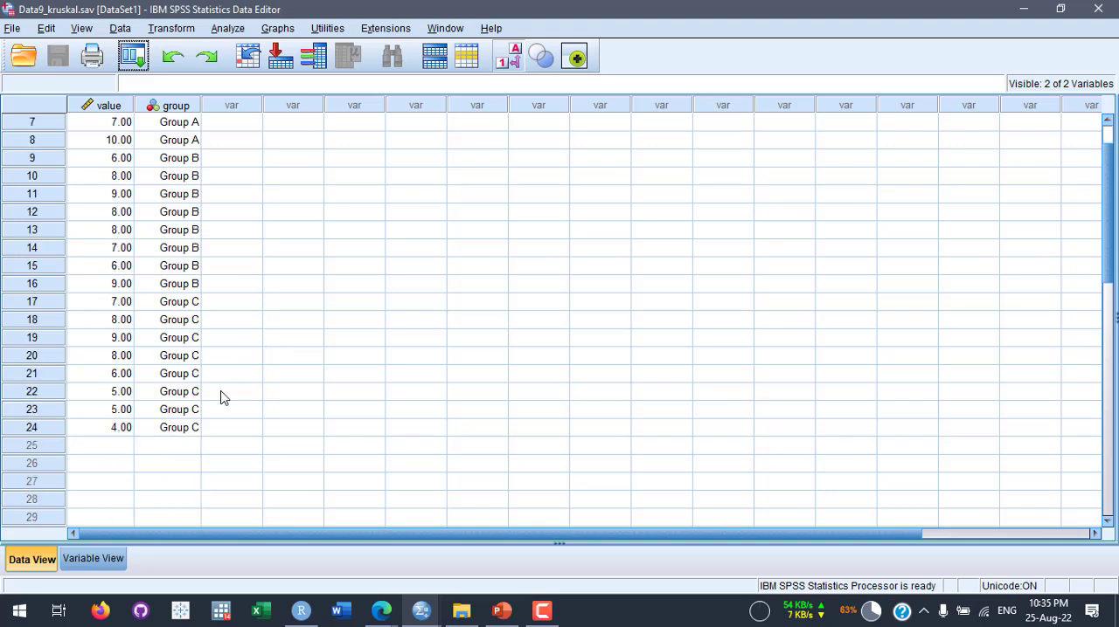
pyautogui.scroll(2, 235, 375)
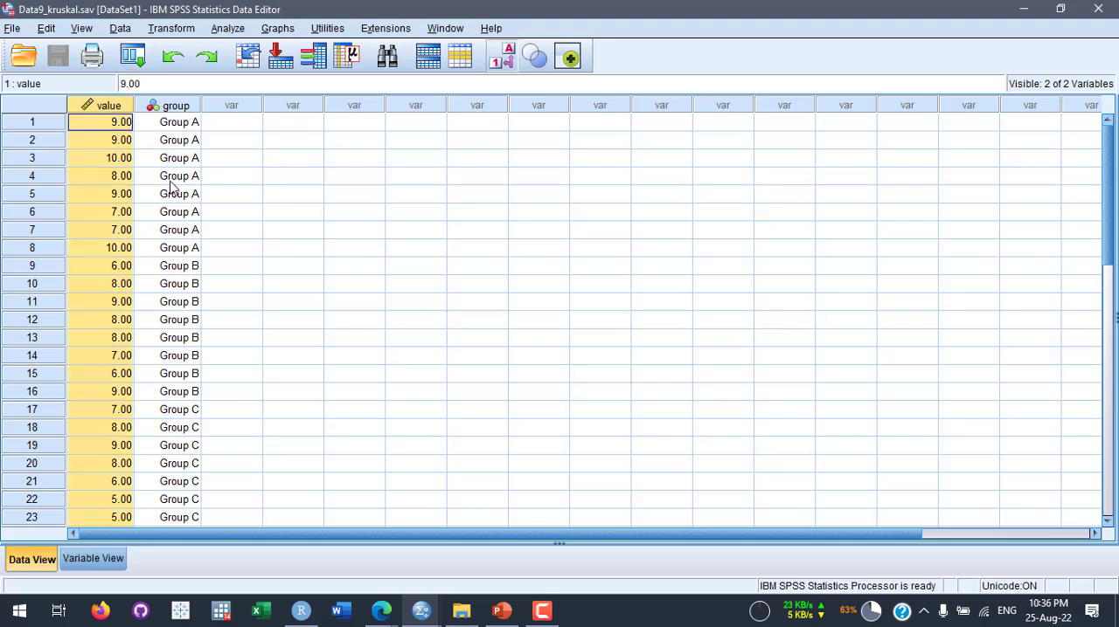
# - Check the measurement levels of the value and group variables in their variable definitions
pyautogui.click(110, 566)
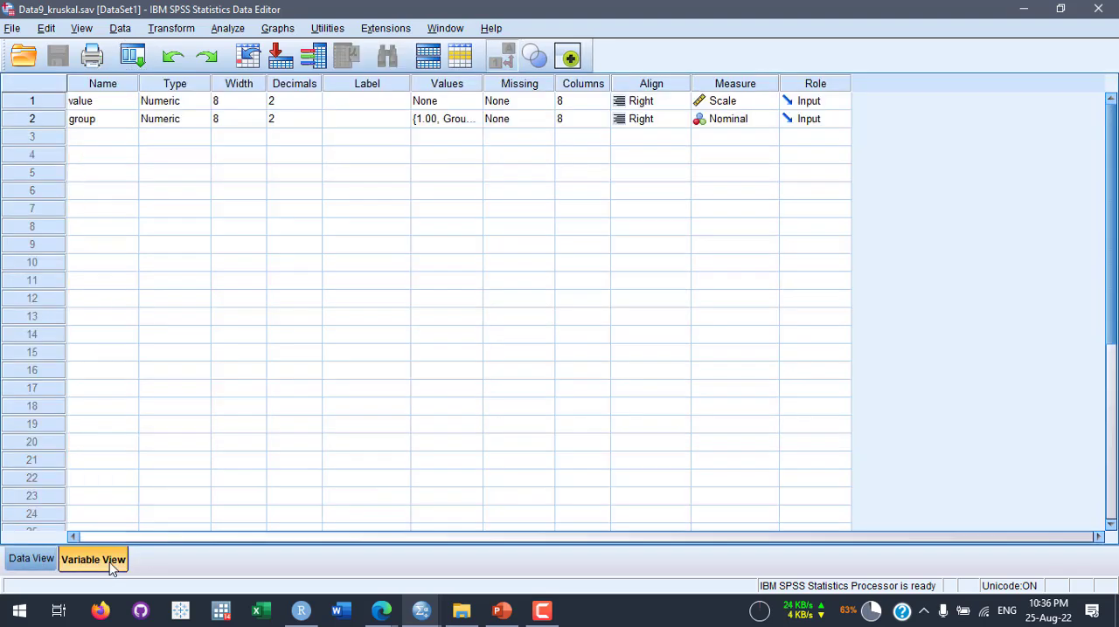
pyautogui.click(746, 102)
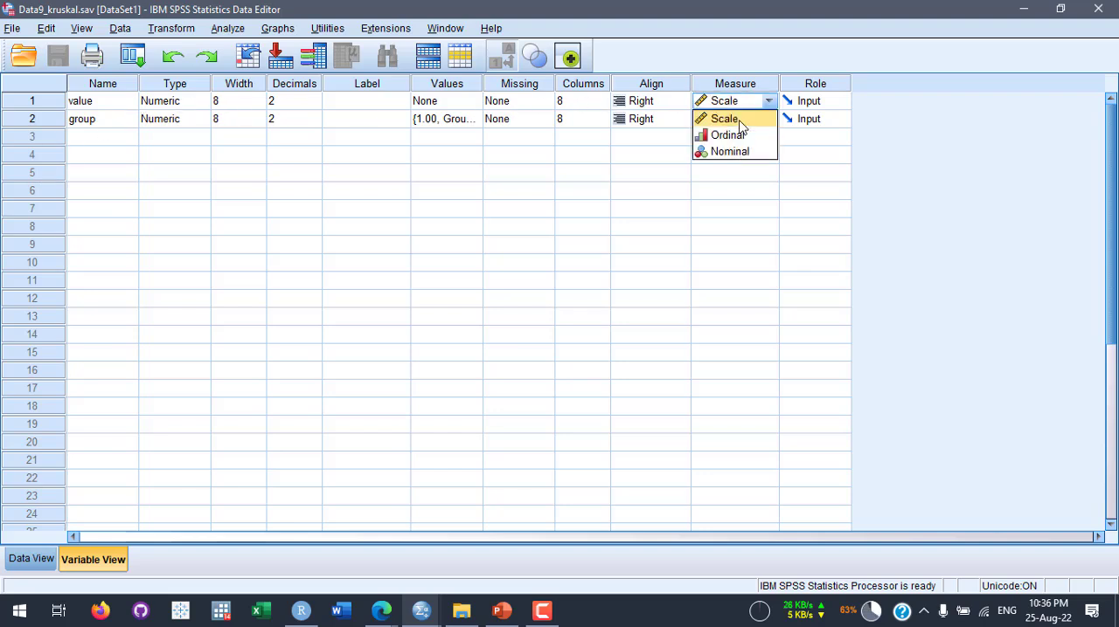
pyautogui.click(911, 203)
pyautogui.click(895, 166)
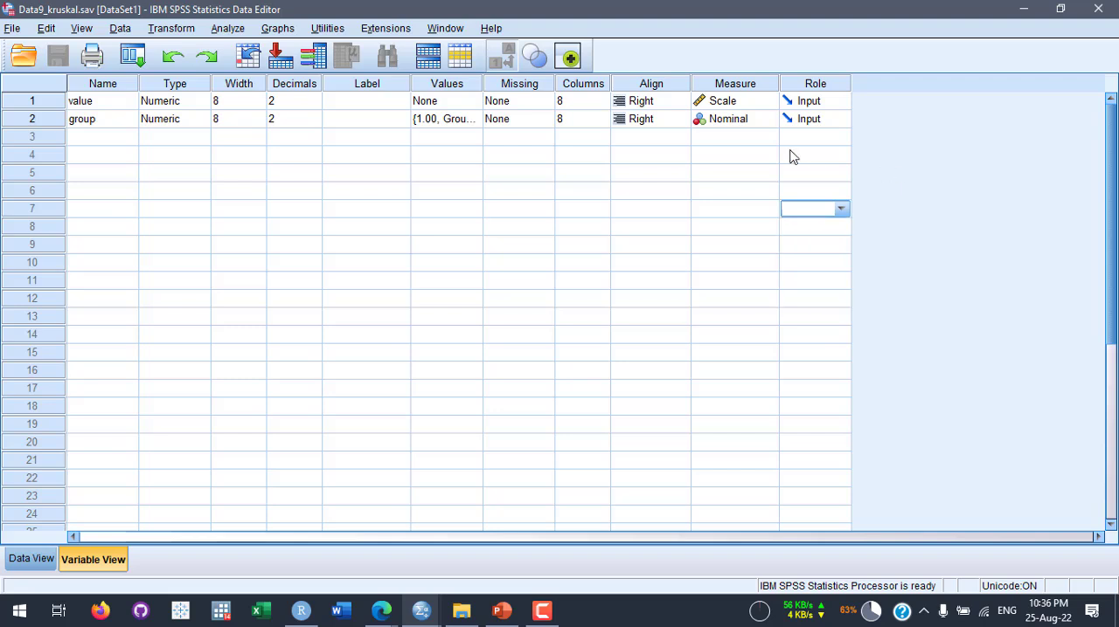
pyautogui.click(738, 102)
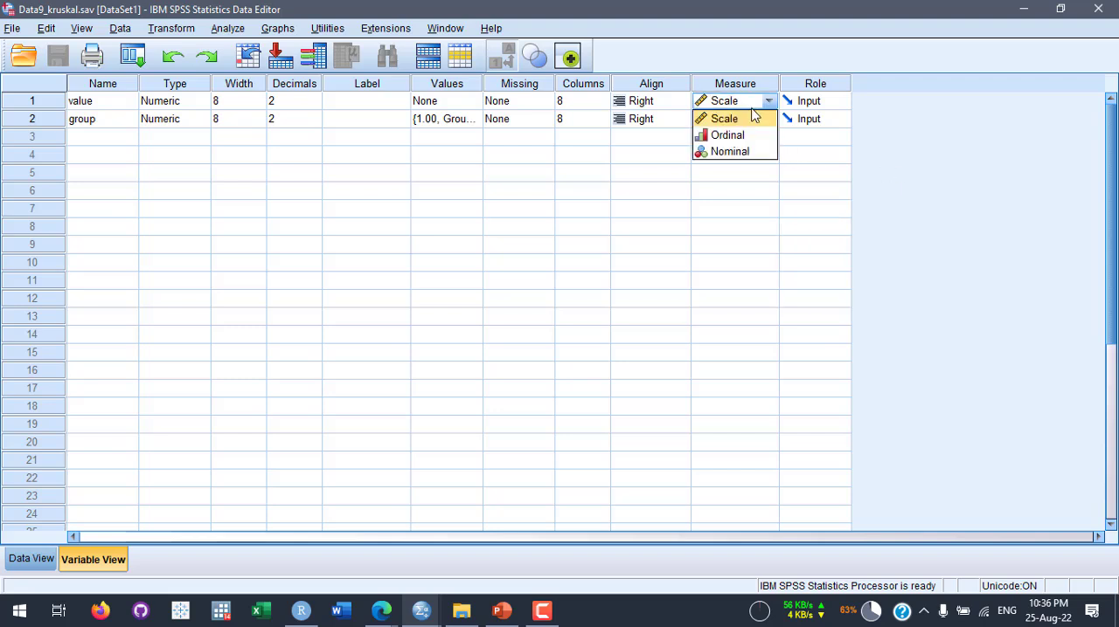
pyautogui.click(40, 103)
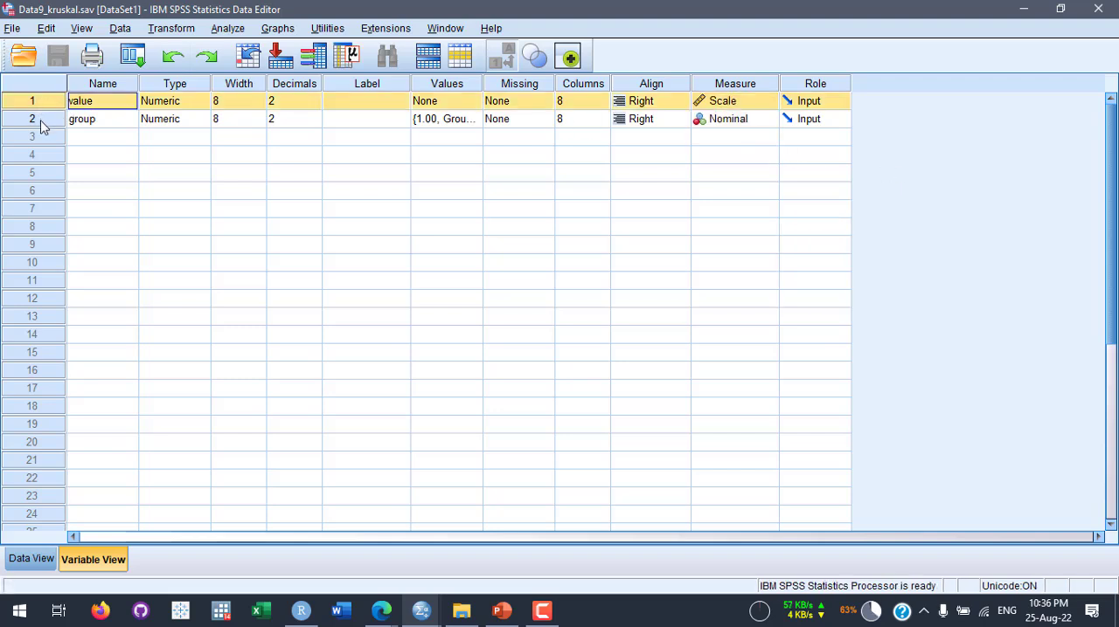
pyautogui.click(40, 126)
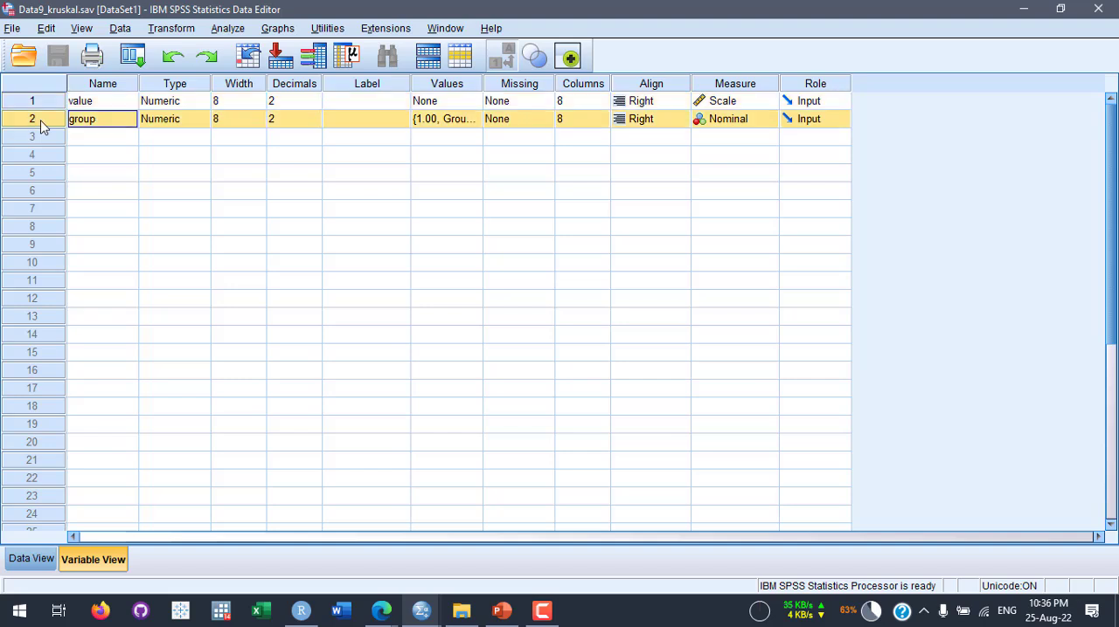
# - Inspect the value labels of the group variable, close them unchanged, and return to the case data
pyautogui.moveTo(484, 83); pyautogui.dragTo(570, 80)
pyautogui.click(476, 123)
pyautogui.click(472, 120)
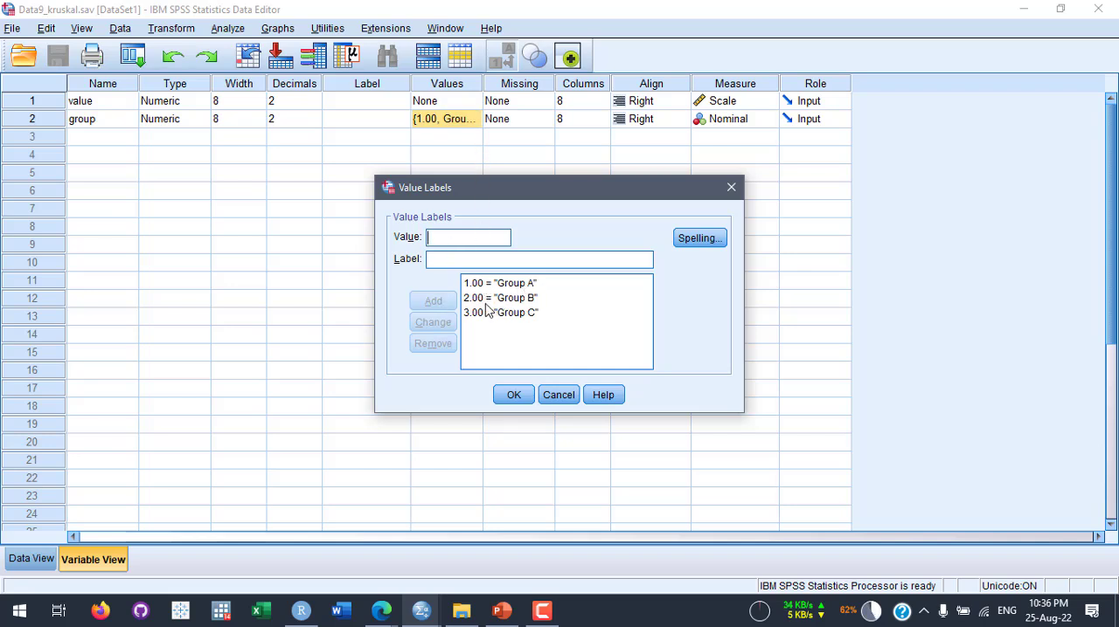
pyautogui.click(730, 187)
pyautogui.click(29, 564)
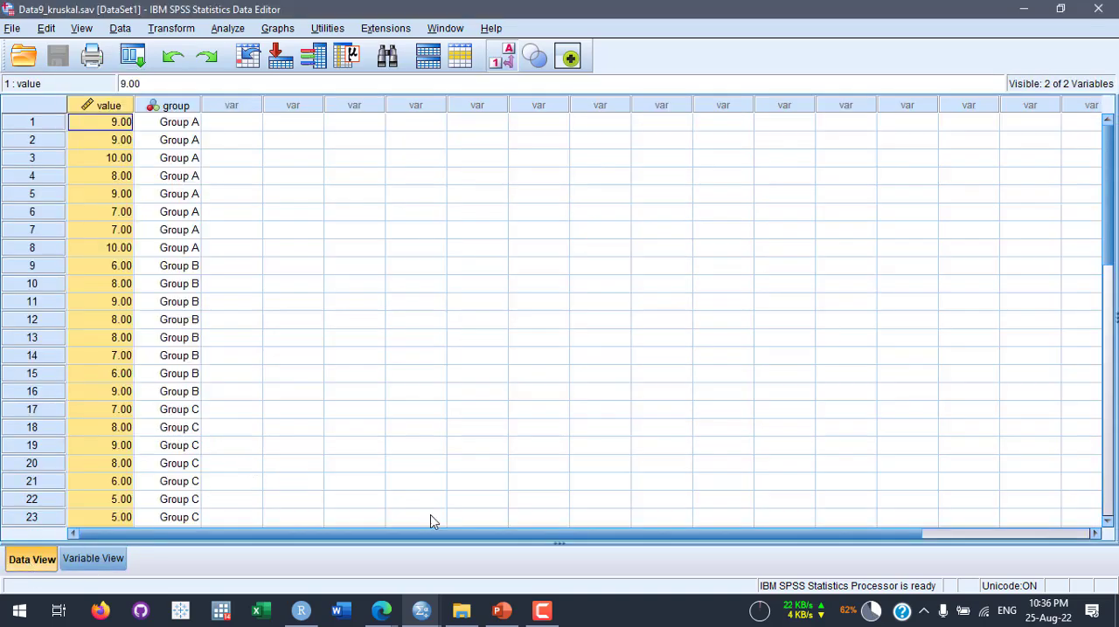
# - Review the Kruskal Wallis hypotheses in PowerPoint, and return to SPSS to examine the Group A cases and their values
pyautogui.click(501, 612)
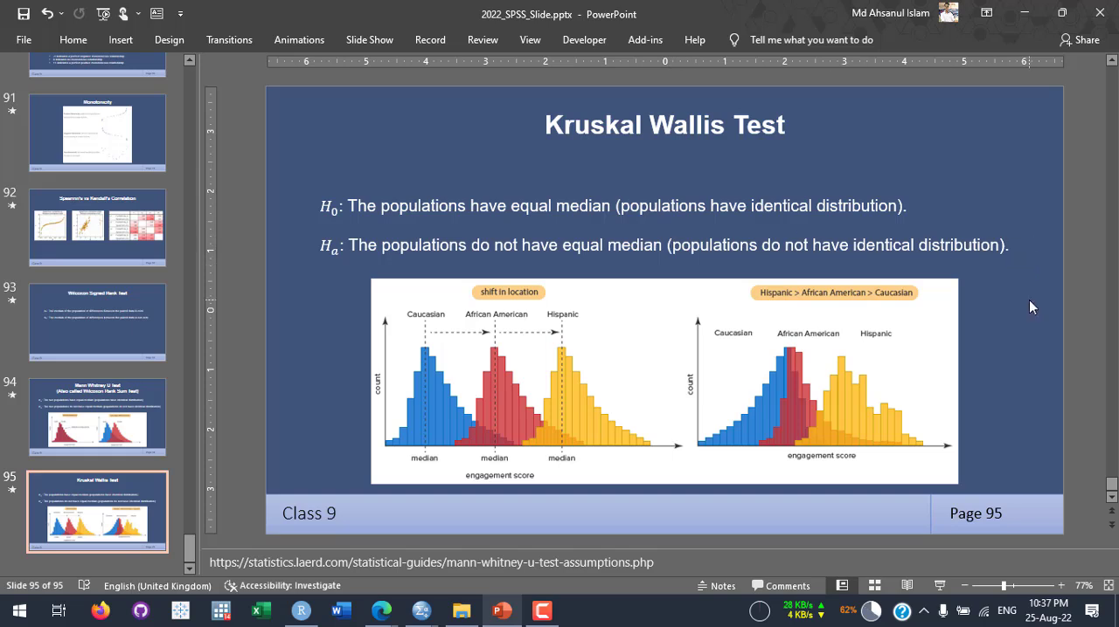
pyautogui.click(1025, 13)
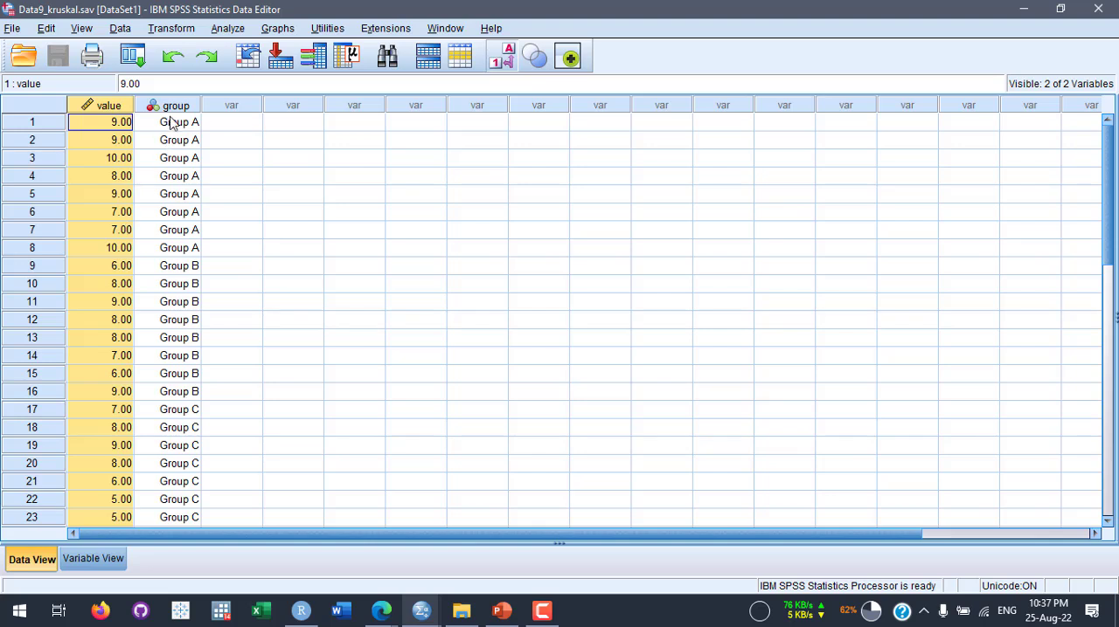
pyautogui.moveTo(170, 122); pyautogui.dragTo(175, 252)
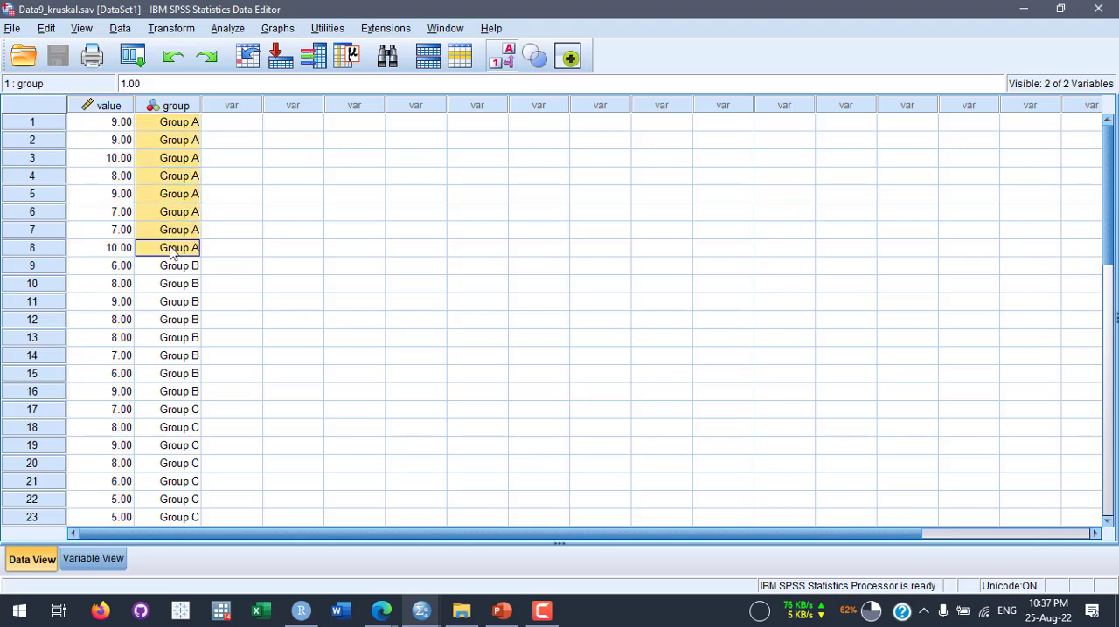
pyautogui.click(100, 126)
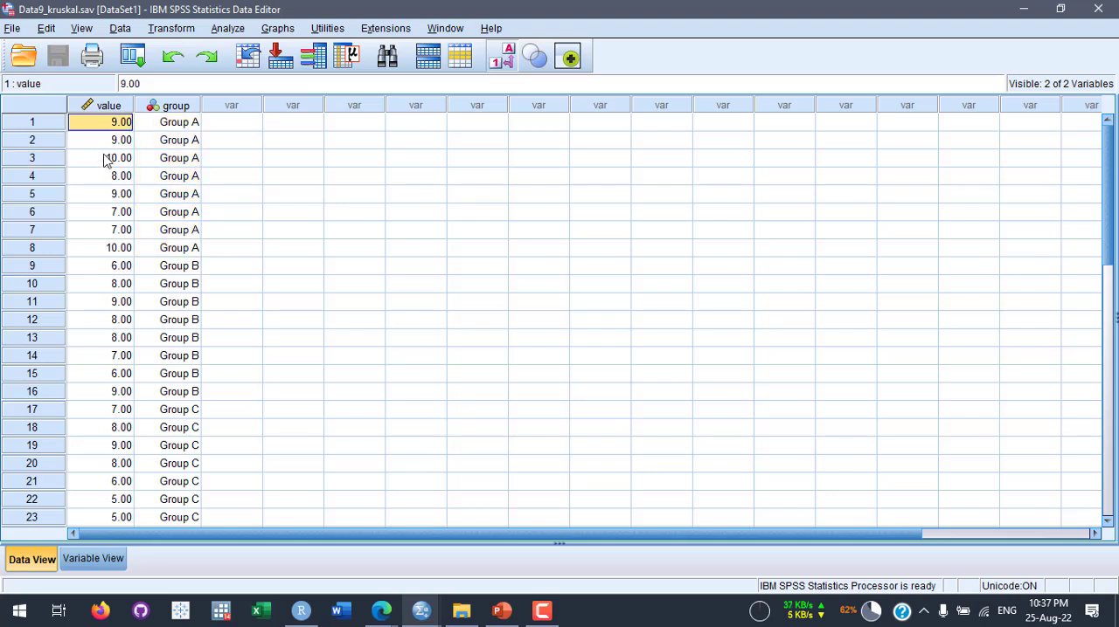
pyautogui.click(107, 158)
pyautogui.click(100, 179)
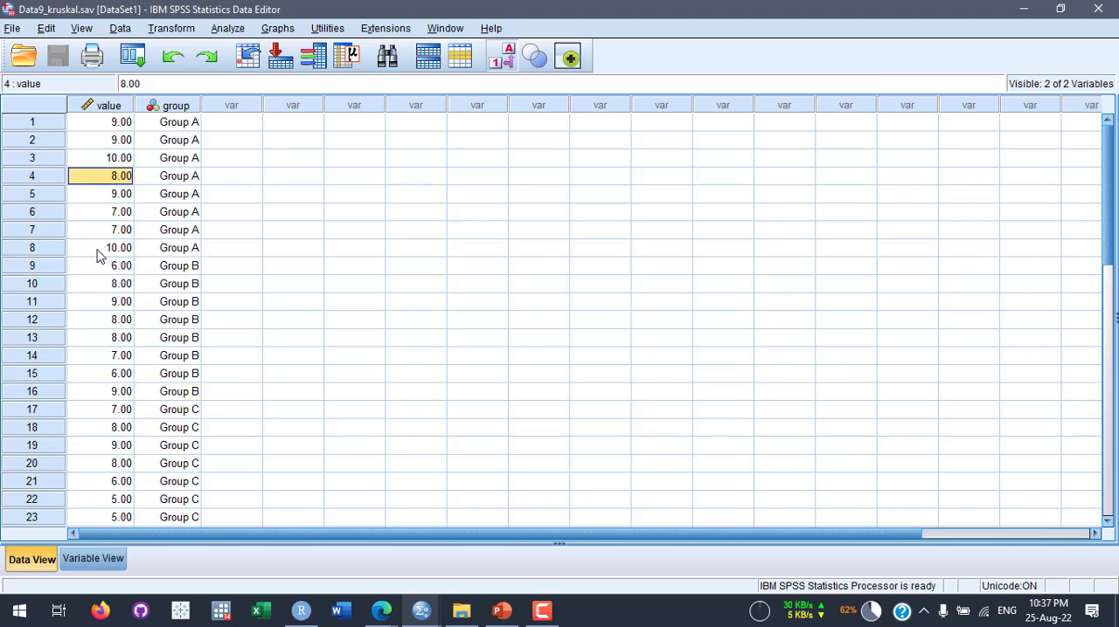
# - Examine the Group B and Group C cases along with their corresponding values
pyautogui.scroll(-1, 98, 255)
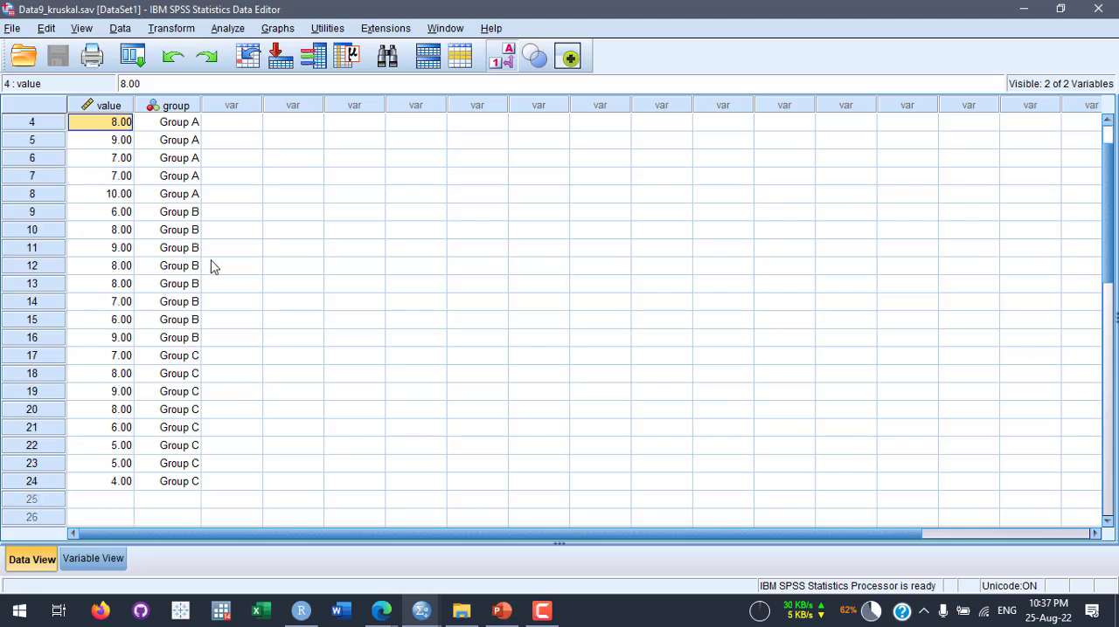
pyautogui.moveTo(185, 214); pyautogui.dragTo(174, 340)
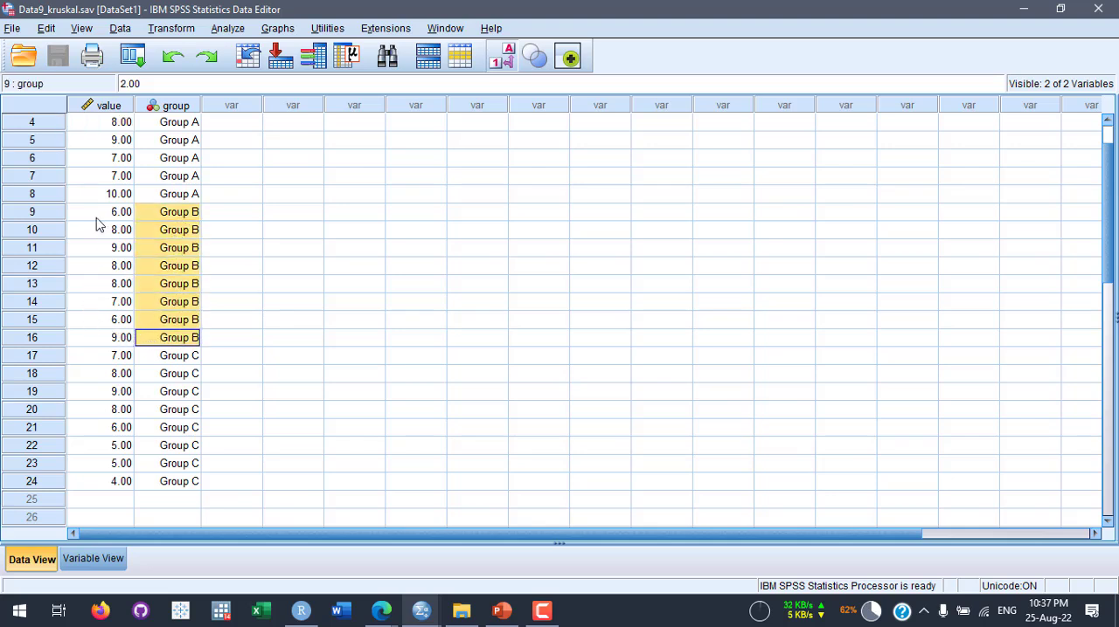
pyautogui.moveTo(96, 214); pyautogui.dragTo(96, 339)
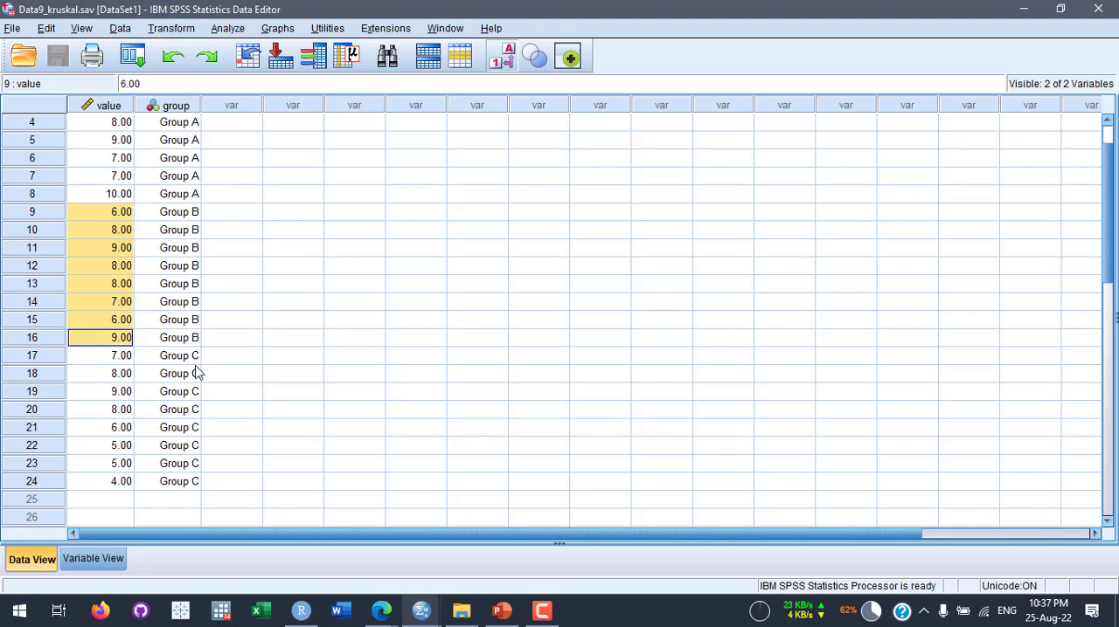
pyautogui.moveTo(187, 362); pyautogui.dragTo(180, 486)
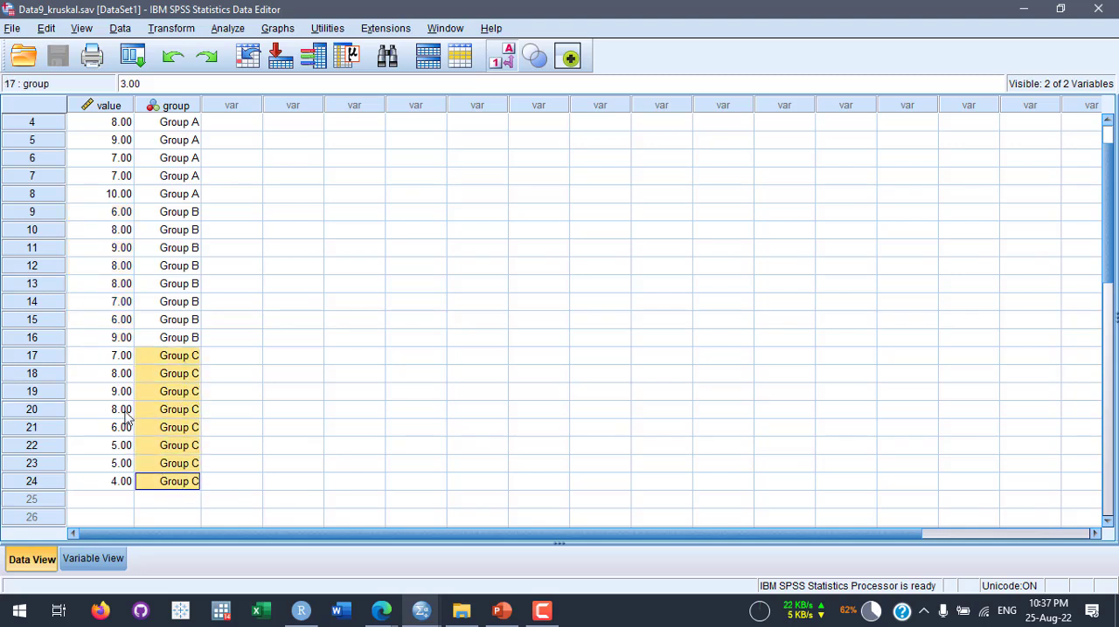
pyautogui.moveTo(96, 358); pyautogui.dragTo(90, 481)
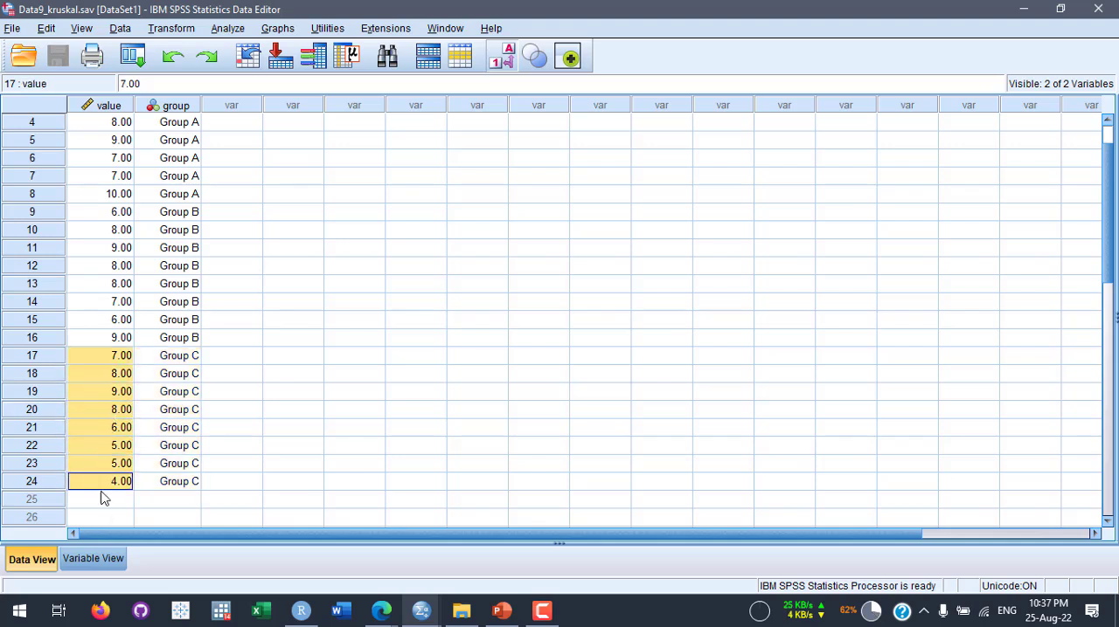
pyautogui.click(100, 490)
pyautogui.click(96, 399)
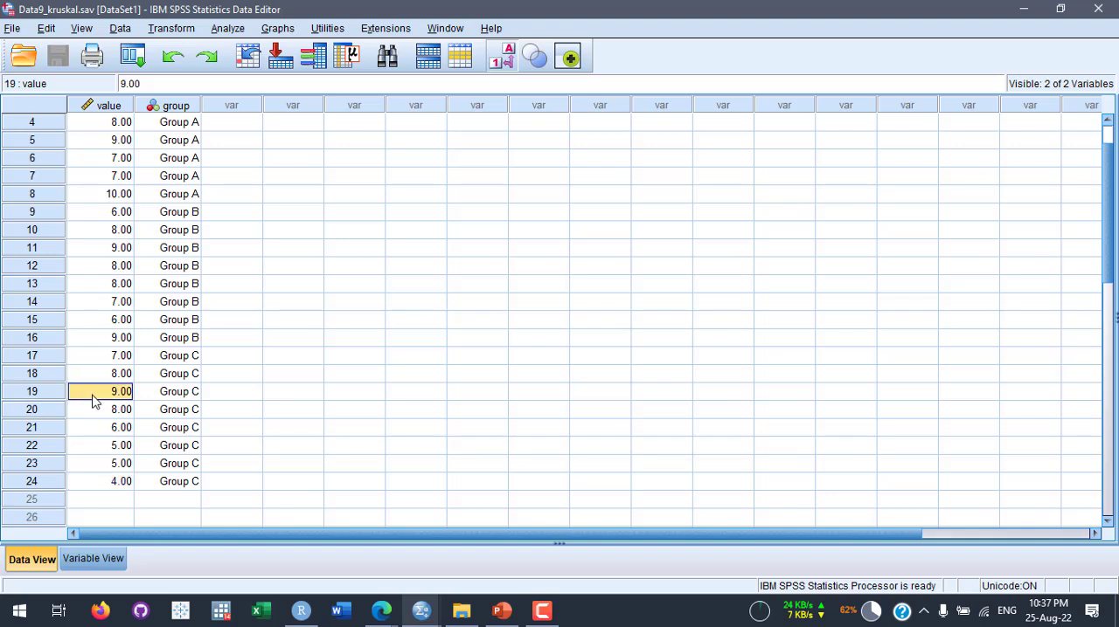
# - Go through the group assignments of all cases again, highlighting the Group A entries from case 2 to 8
pyautogui.scroll(1, 206, 378)
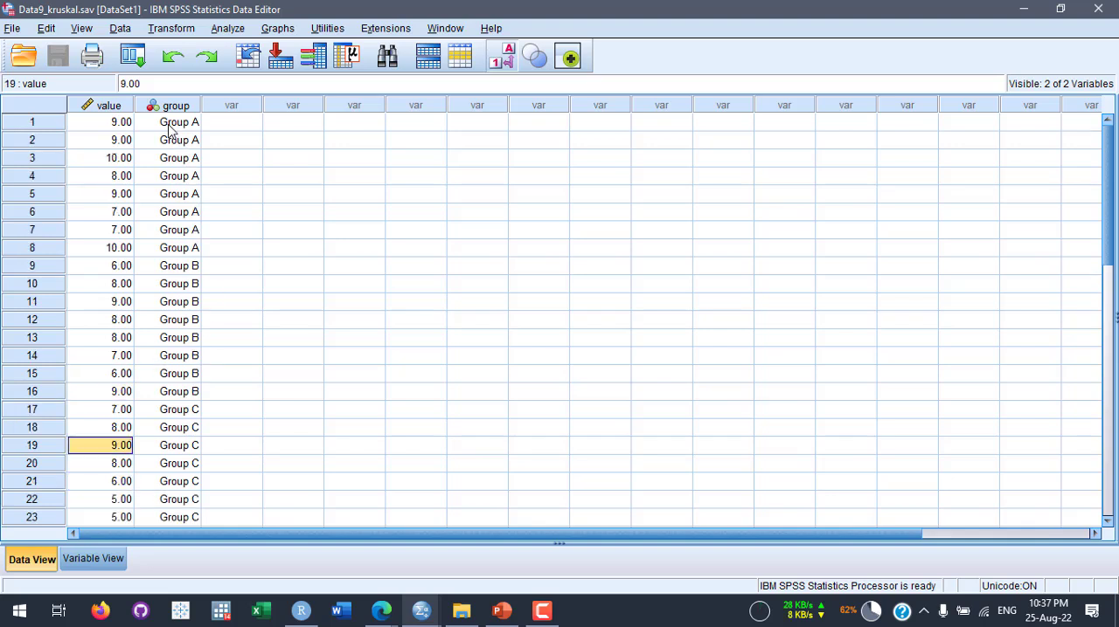
pyautogui.scroll(-1, 140, 365)
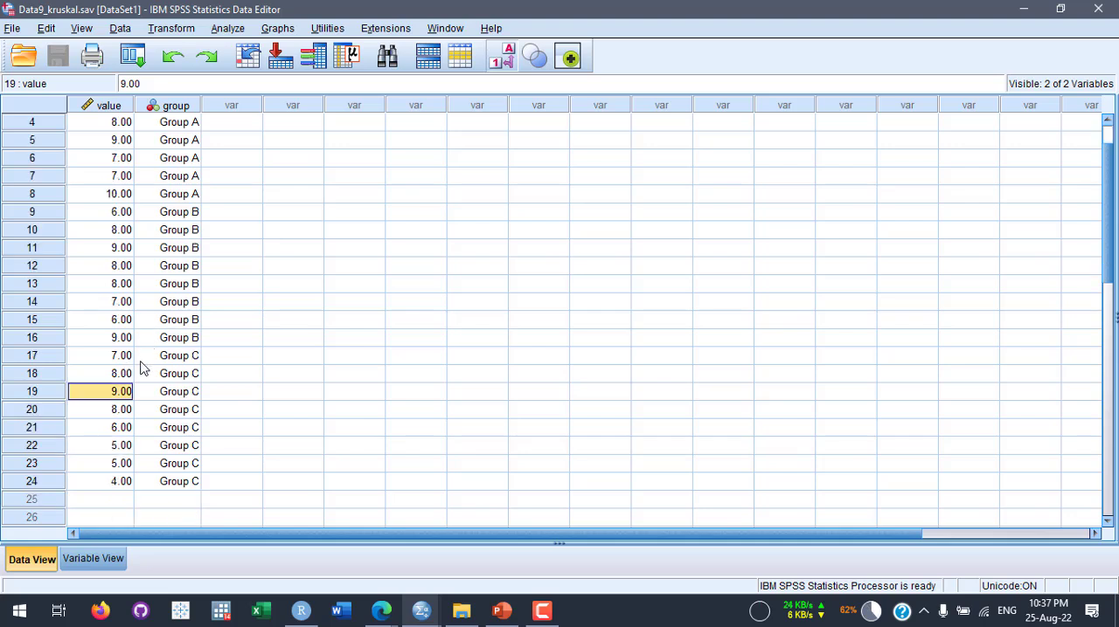
pyautogui.scroll(1, 136, 367)
pyautogui.moveTo(190, 140); pyautogui.dragTo(194, 250)
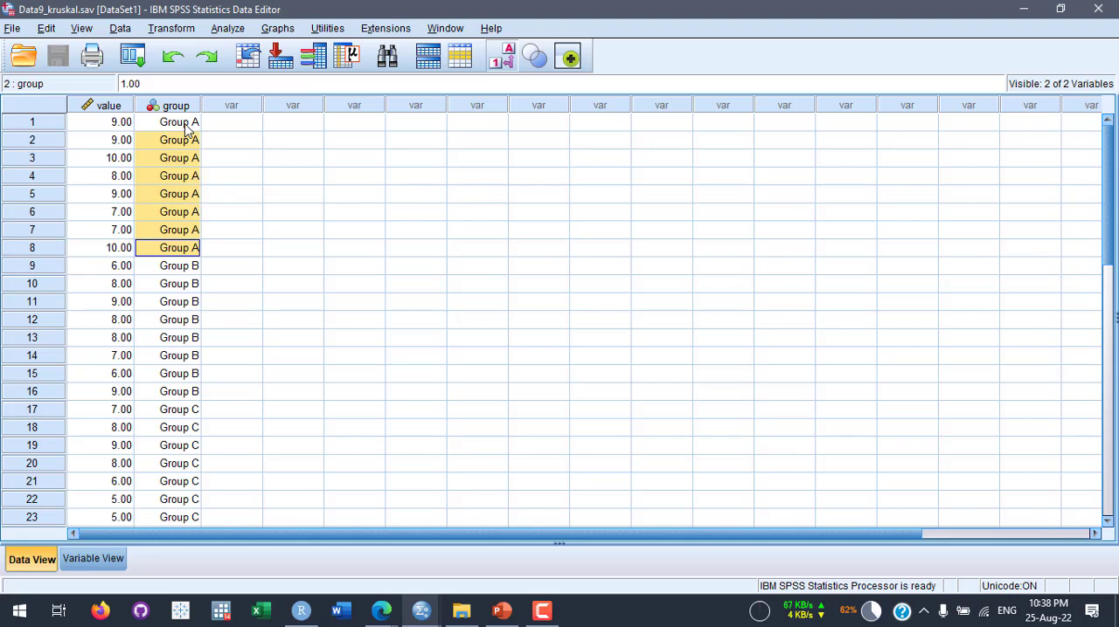
# - Highlight the Group A entries of cases 1 to 8, look through the remaining groups, and select the whole value variable
pyautogui.moveTo(185, 129); pyautogui.dragTo(180, 249)
pyautogui.scroll(-2, 163, 219)
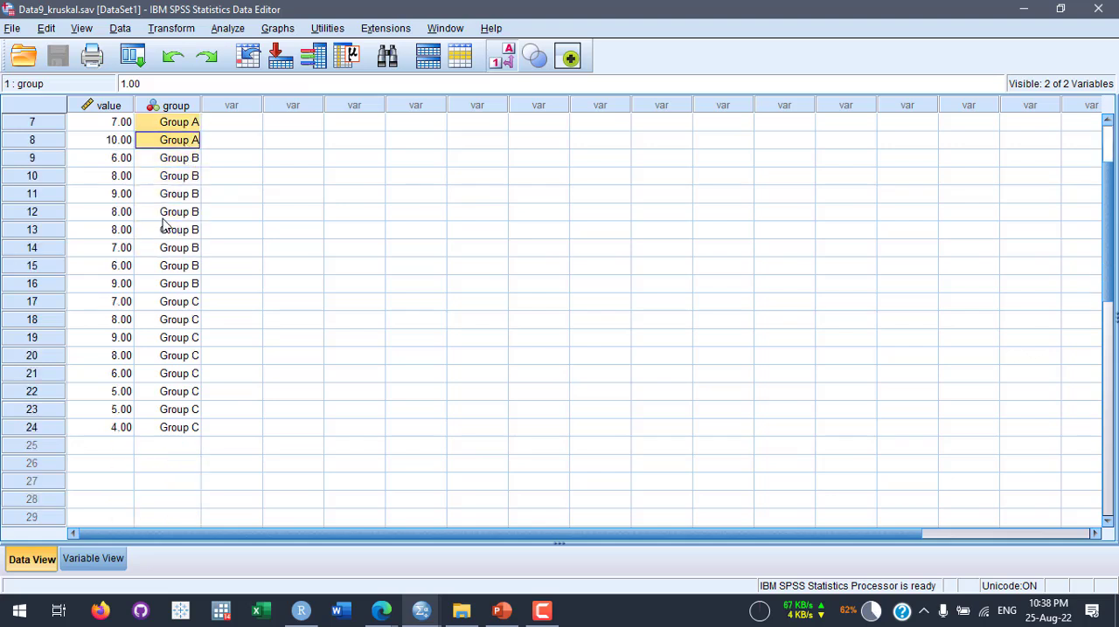
pyautogui.scroll(2, 193, 220)
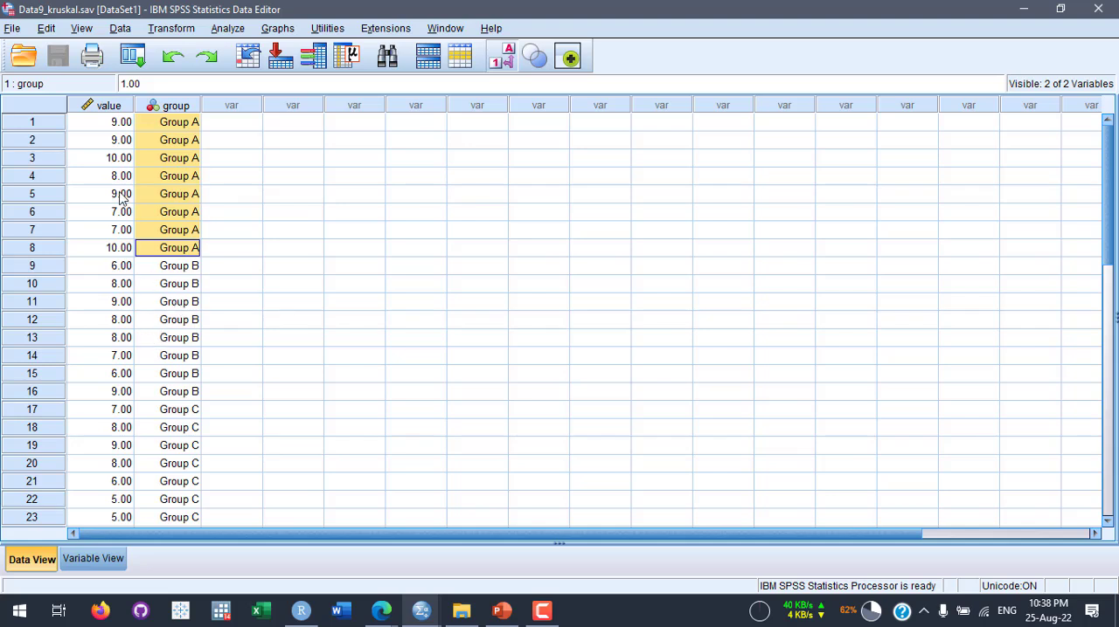
pyautogui.click(109, 107)
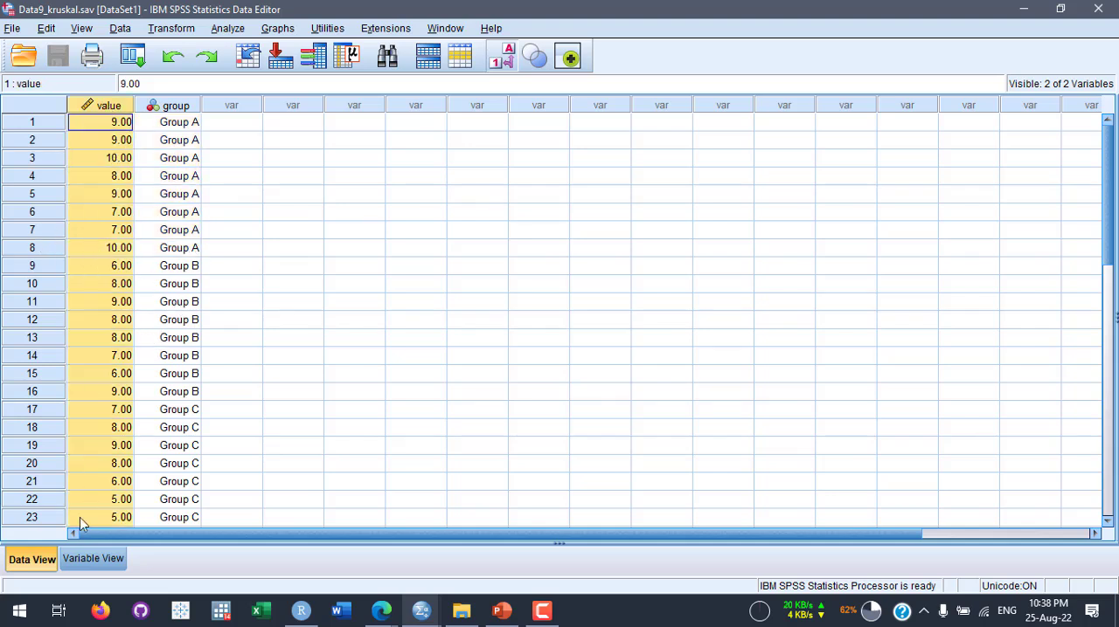
# - Change the measurement level of the value variable to Ordinal and return to the case data
pyautogui.click(93, 559)
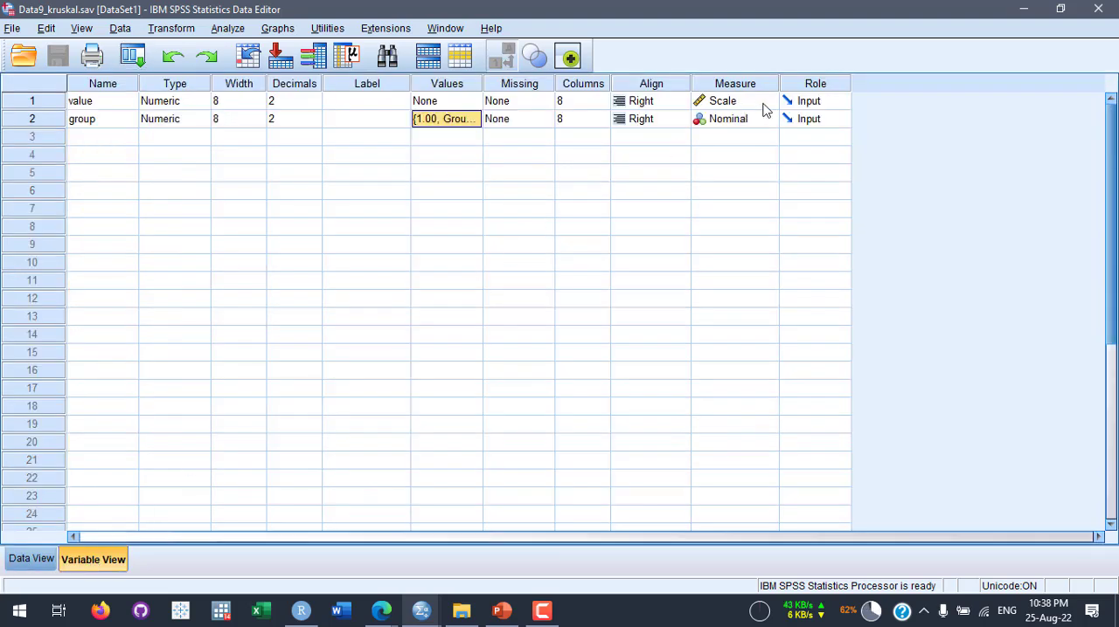
pyautogui.click(770, 103)
pyautogui.click(745, 137)
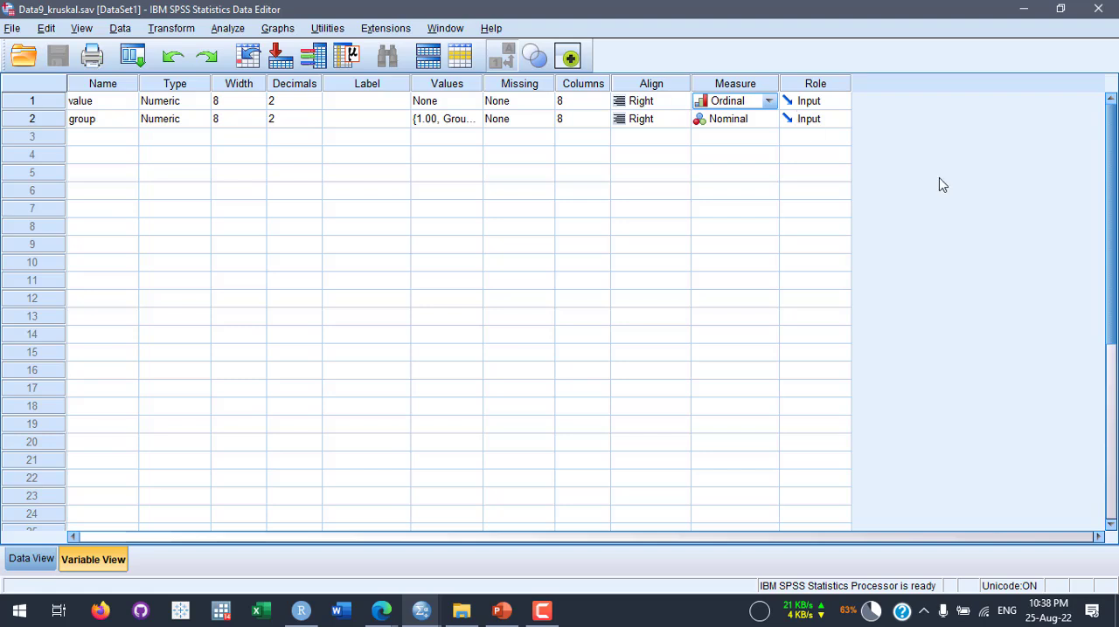
pyautogui.click(24, 562)
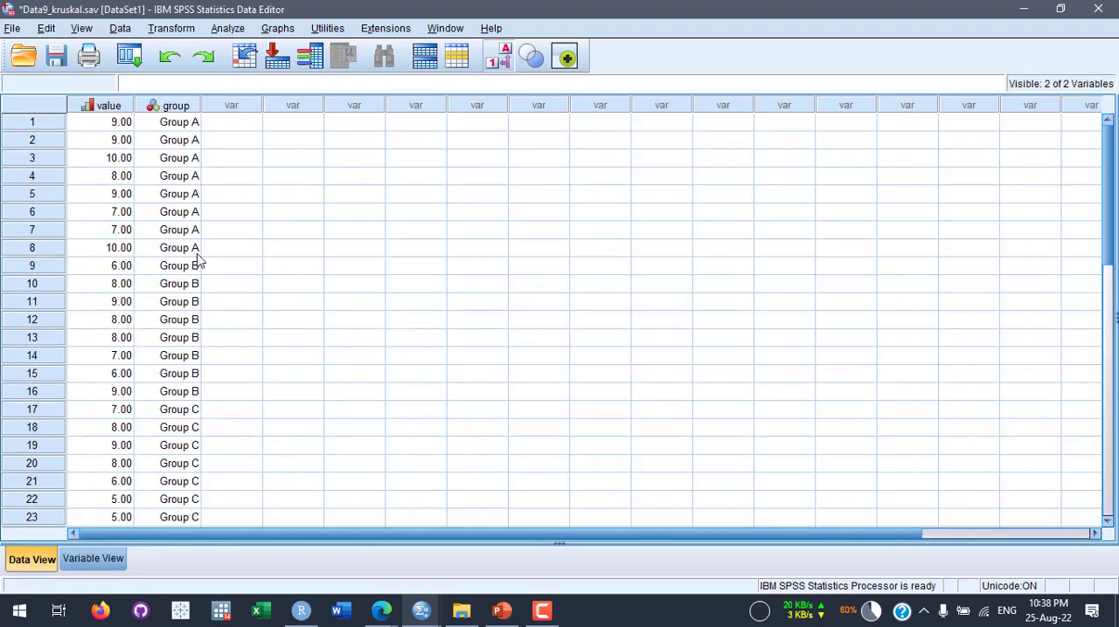
# - Start a nonparametric test for independent samples with Customize analysis as its objective
pyautogui.click(225, 33)
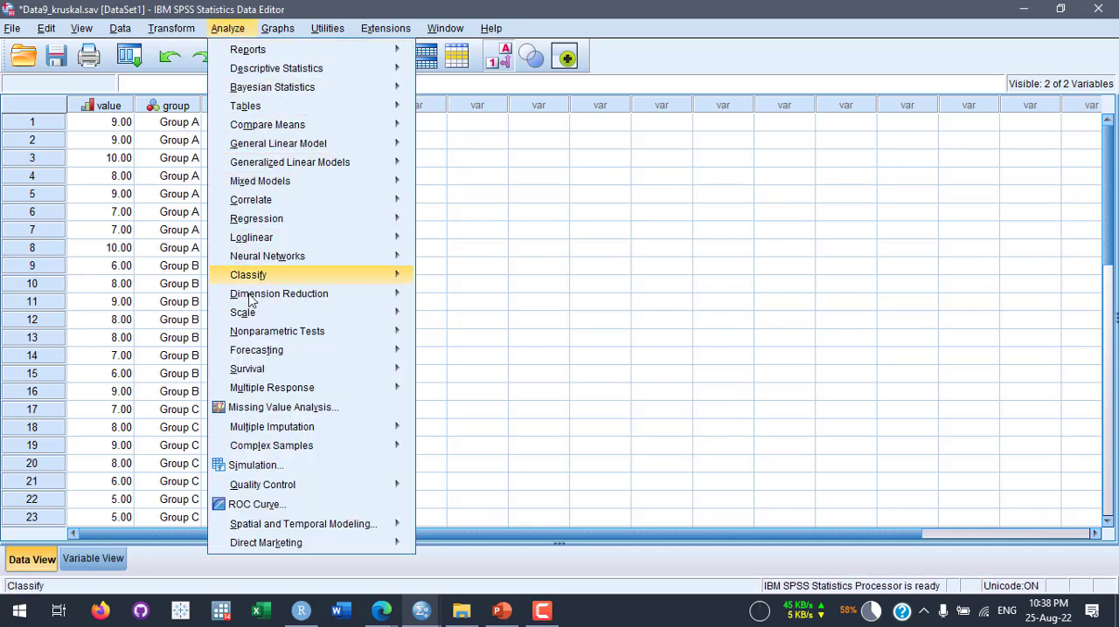
pyautogui.moveTo(260, 337)
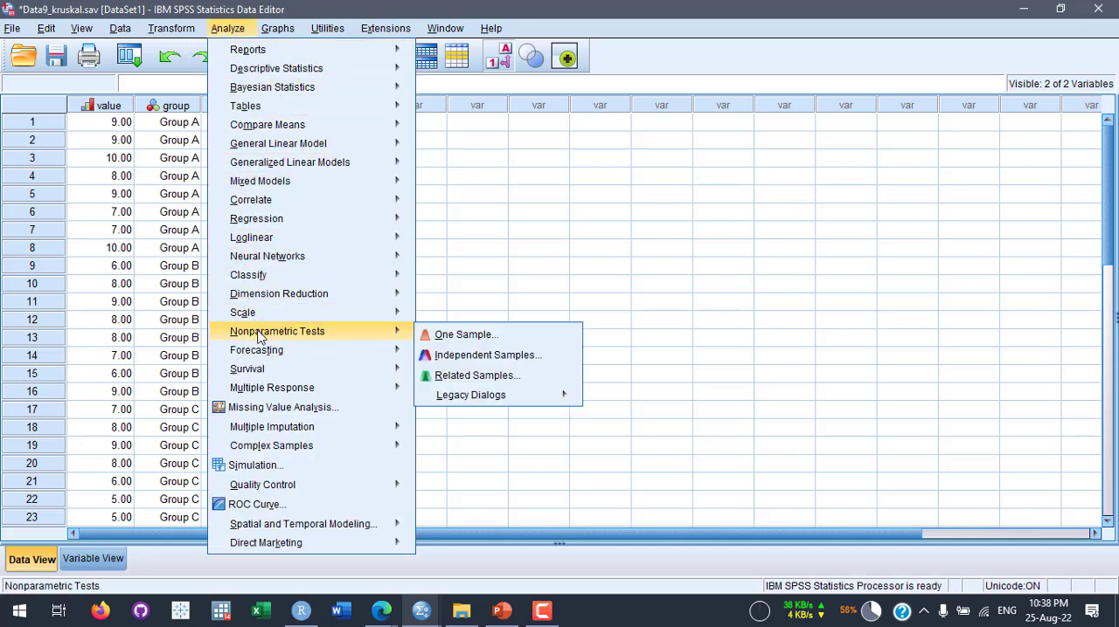
pyautogui.click(518, 360)
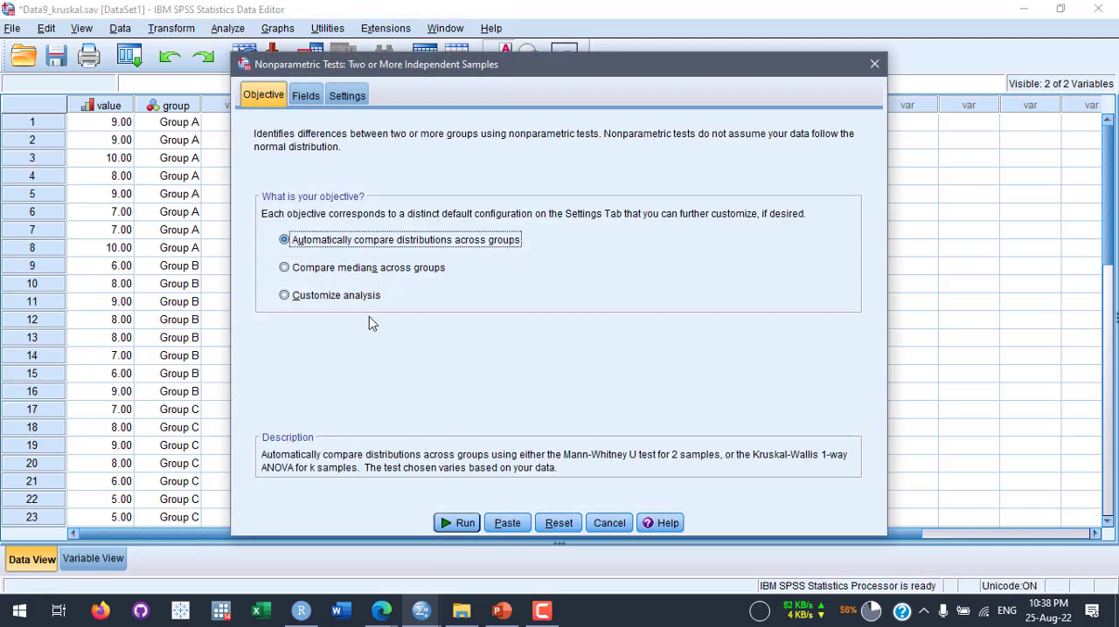
pyautogui.click(334, 300)
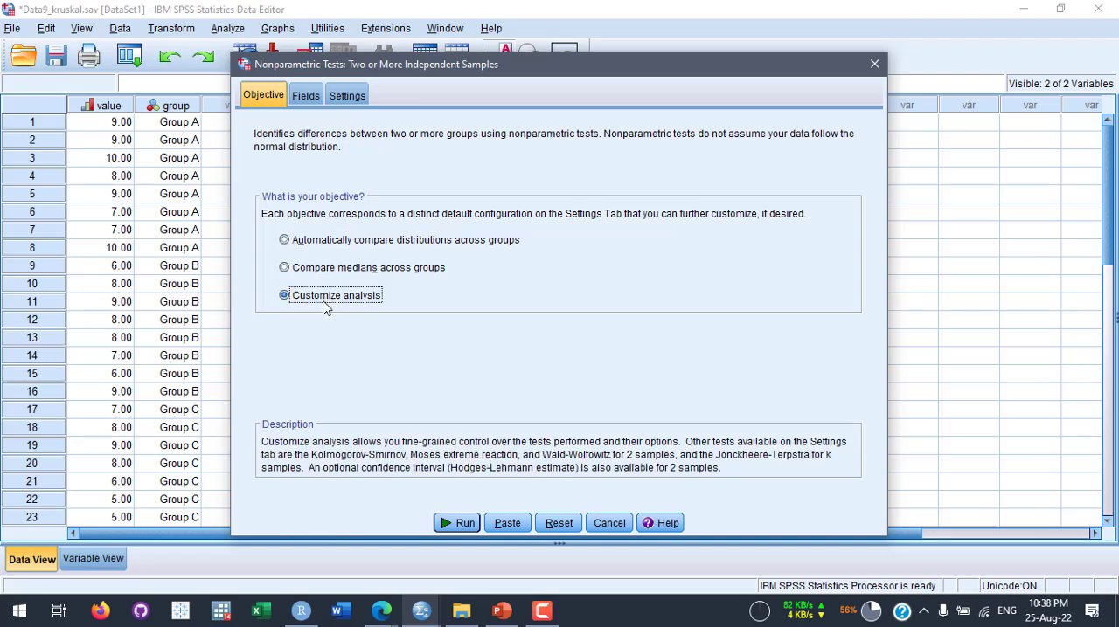
# - Assign group as the grouping variable and value as the test field of the nonparametric test
pyautogui.click(305, 97)
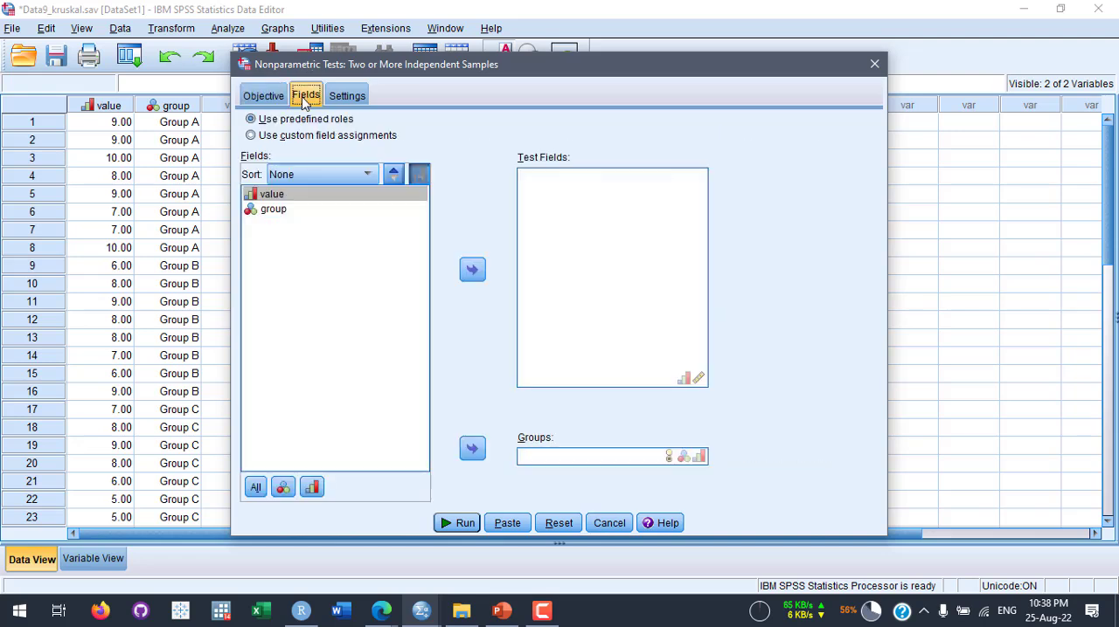
pyautogui.click(285, 210)
pyautogui.moveTo(448, 296); pyautogui.dragTo(554, 457)
pyautogui.click(295, 194)
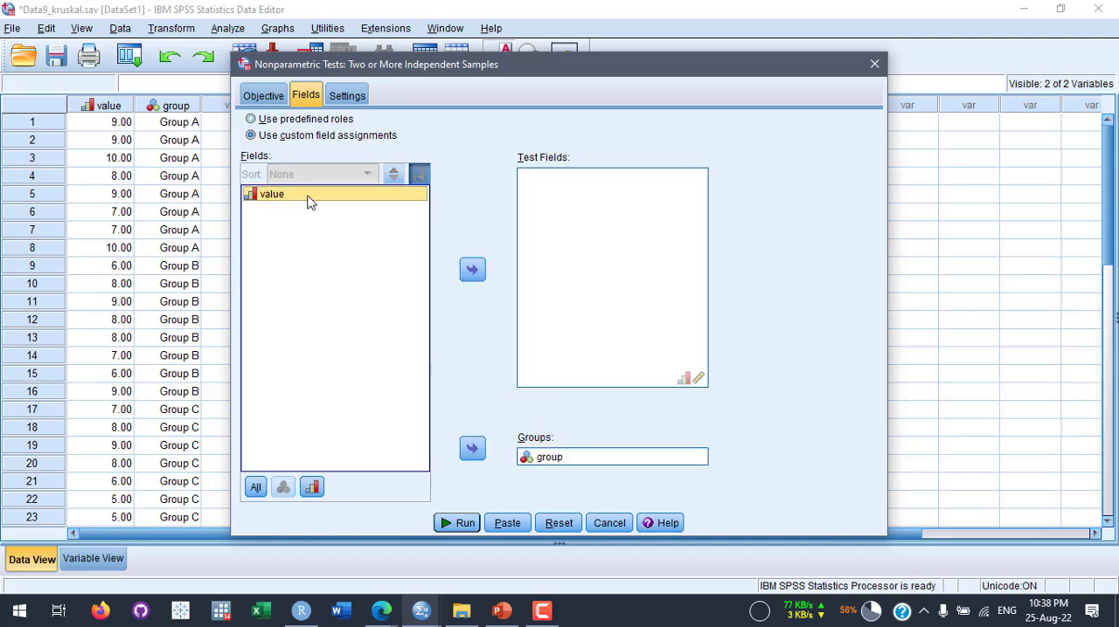
pyautogui.moveTo(292, 200); pyautogui.dragTo(570, 212)
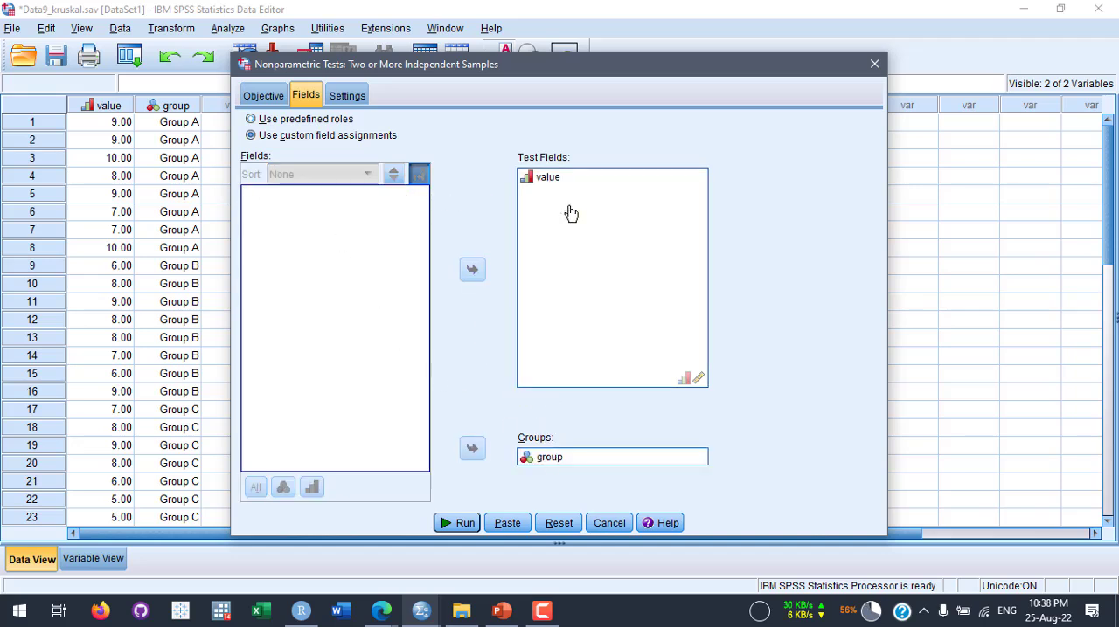
# - Customize the tests to use the Median test (k samples), recheck the objective and field assignments, and run the analysis
pyautogui.click(350, 98)
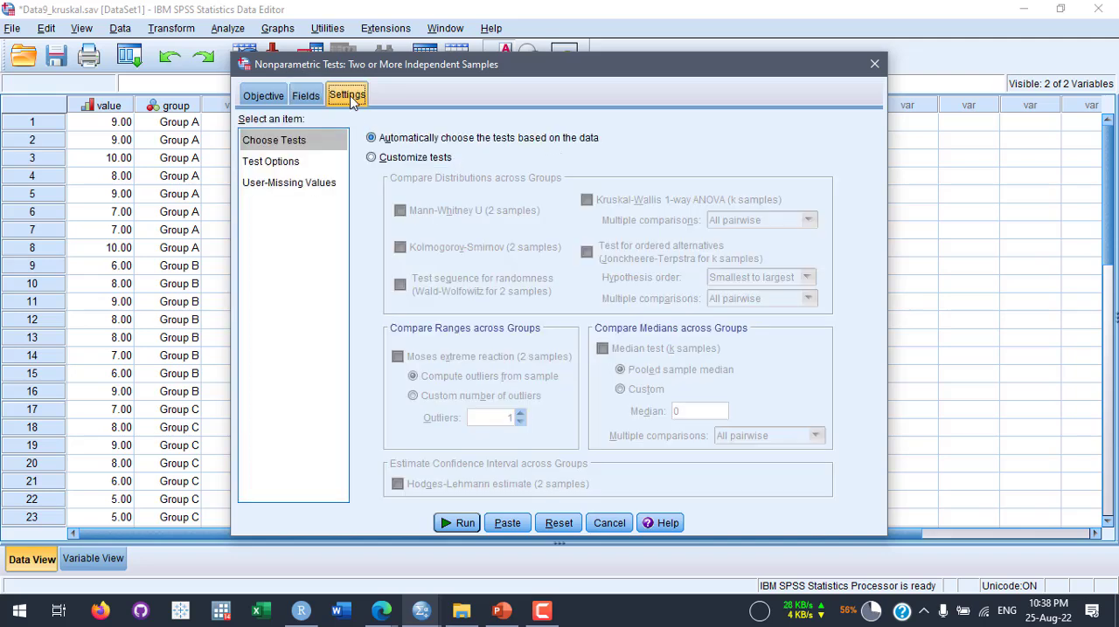
pyautogui.click(411, 159)
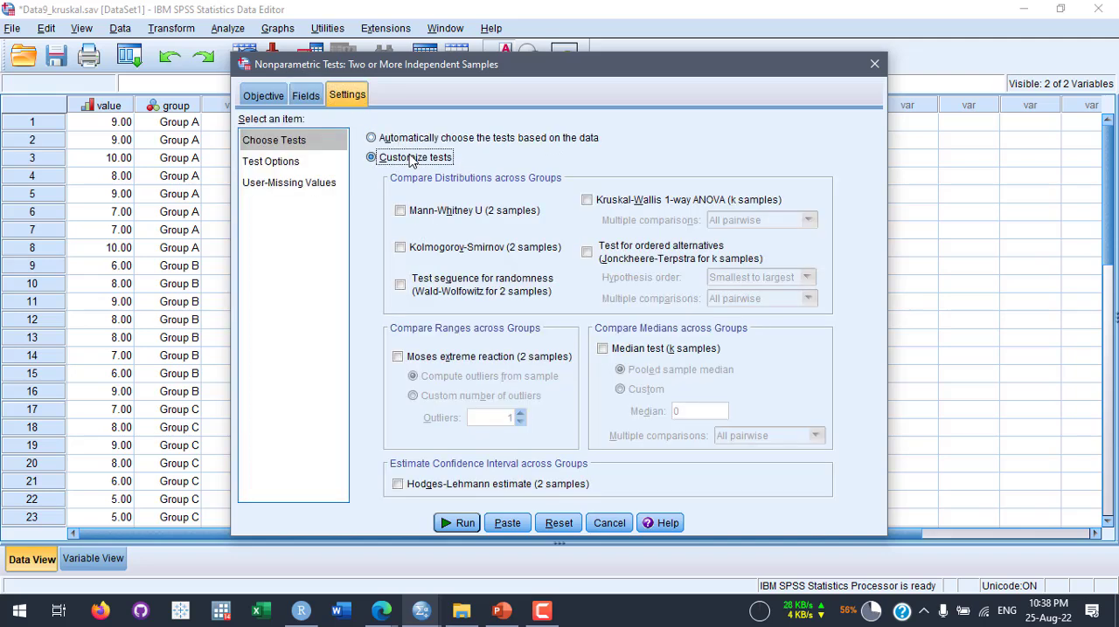
pyautogui.click(602, 350)
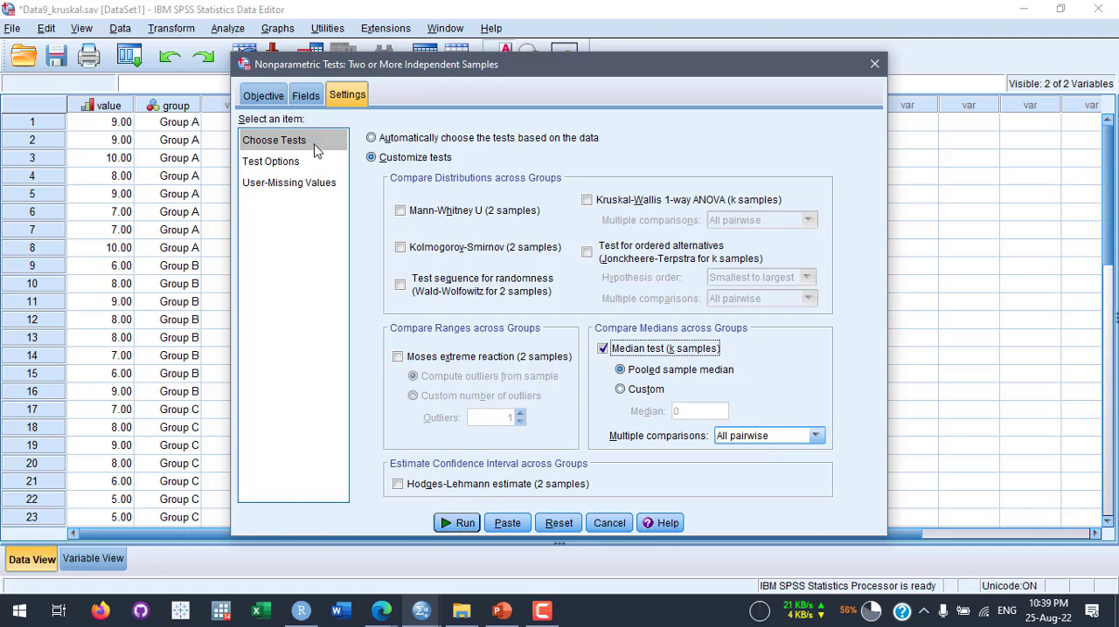
pyautogui.click(260, 98)
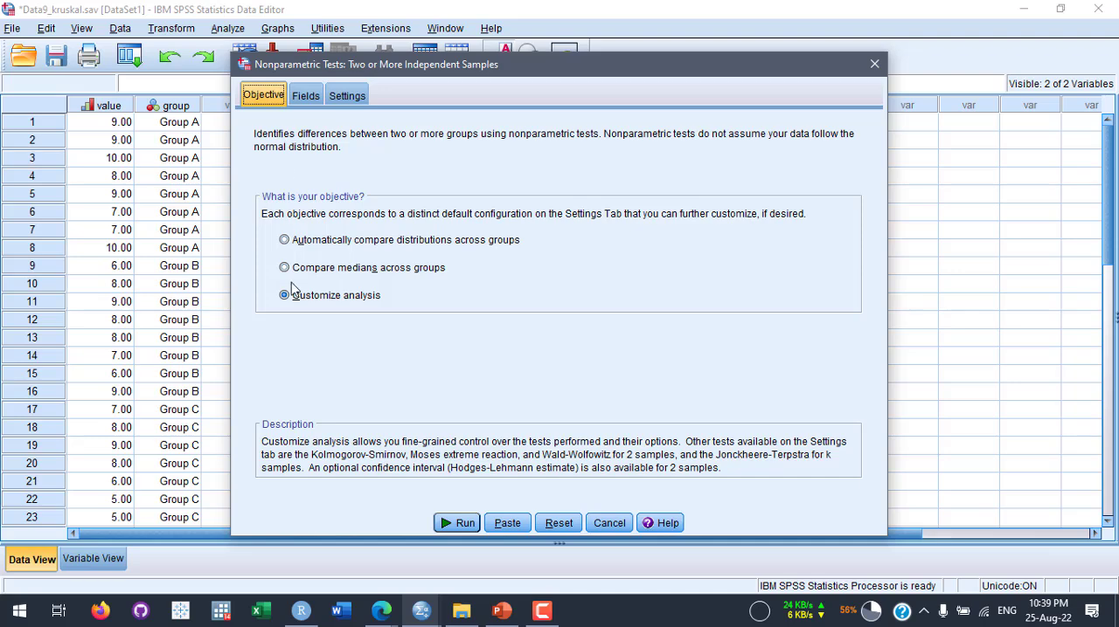
pyautogui.click(306, 96)
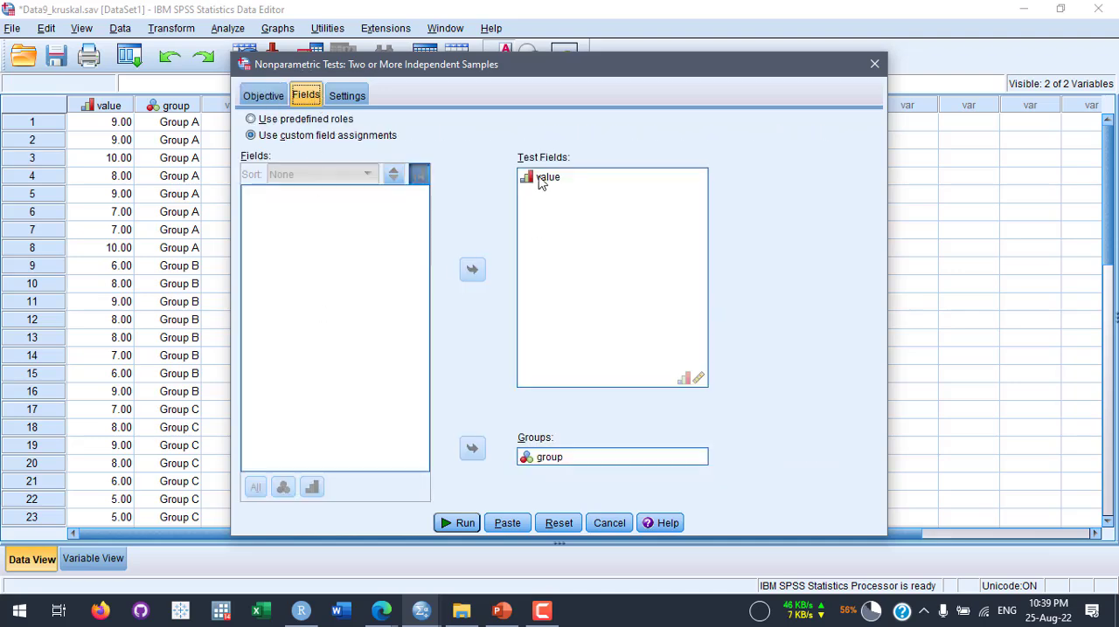
pyautogui.click(347, 97)
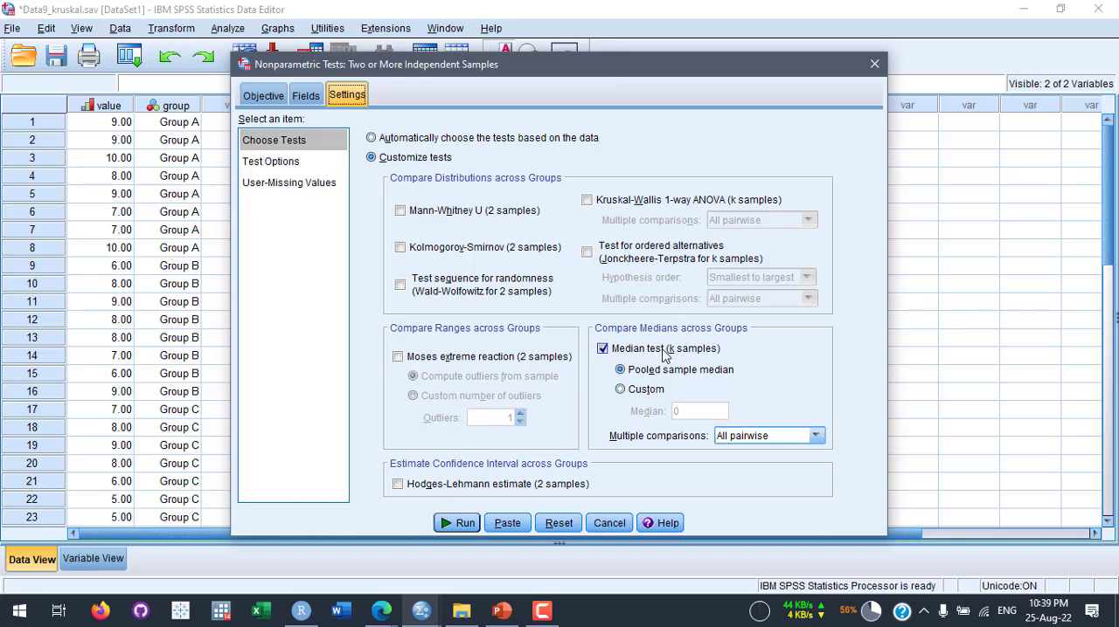
pyautogui.click(456, 524)
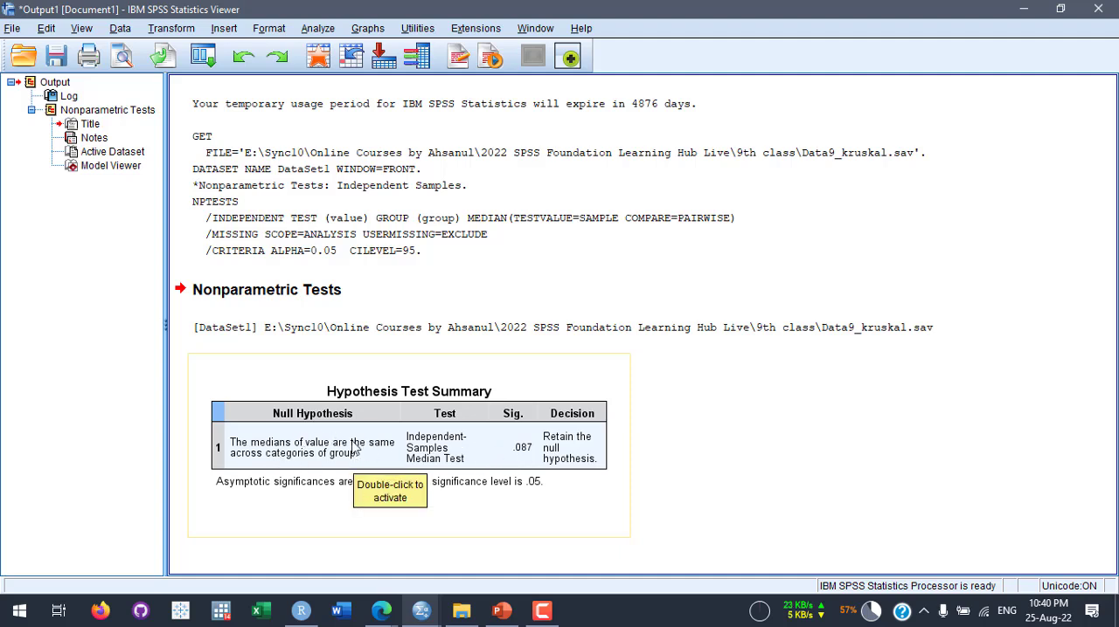
# - Open the Hypothesis Test Summary in the Model Viewer, examine the group boxplots, test statistics and footnotes, and close the viewer
pyautogui.click(536, 437)
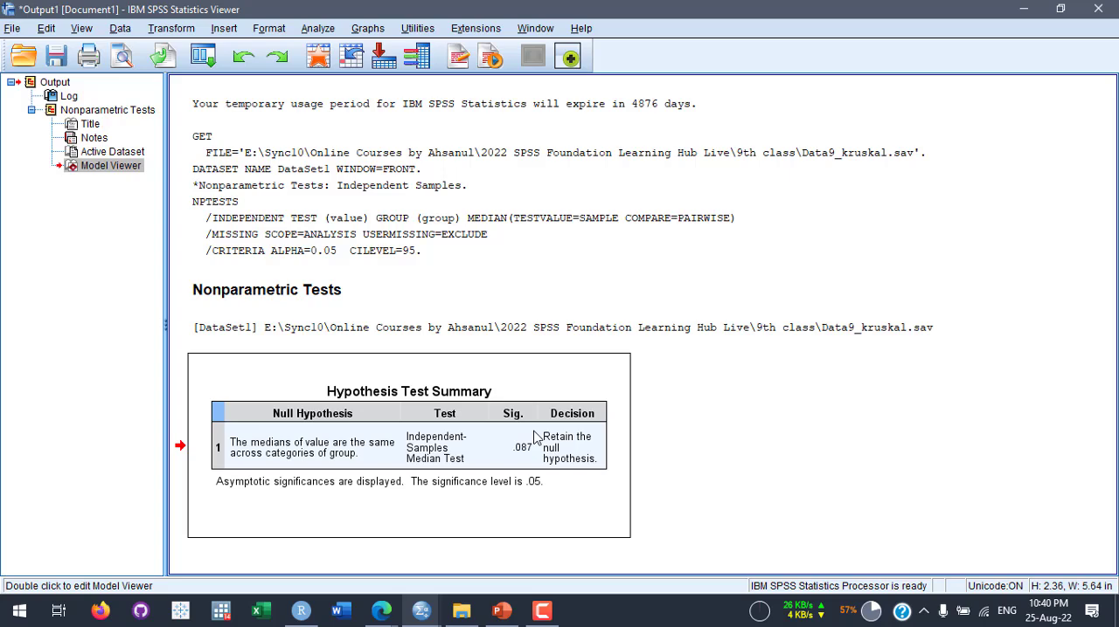
pyautogui.doubleClick(536, 437)
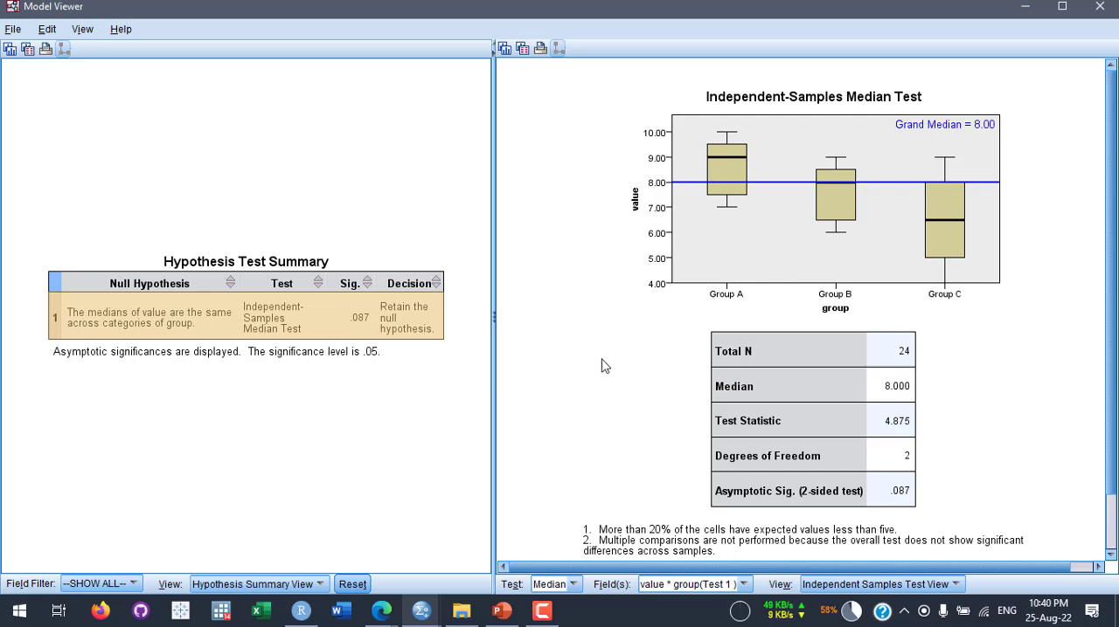
pyautogui.moveTo(732, 146)
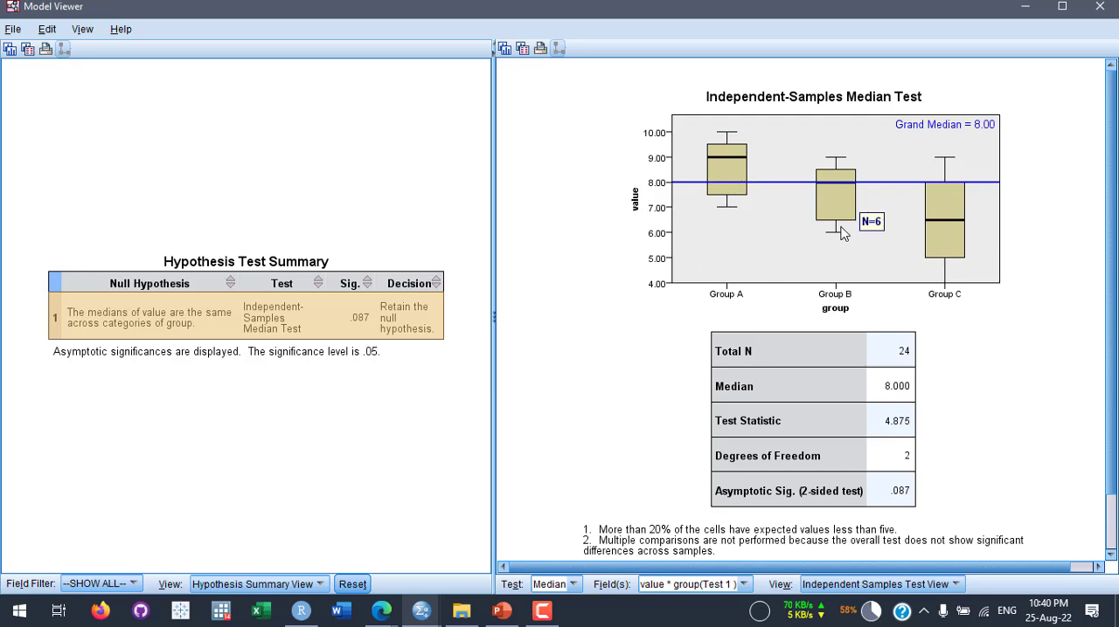
pyautogui.moveTo(943, 262)
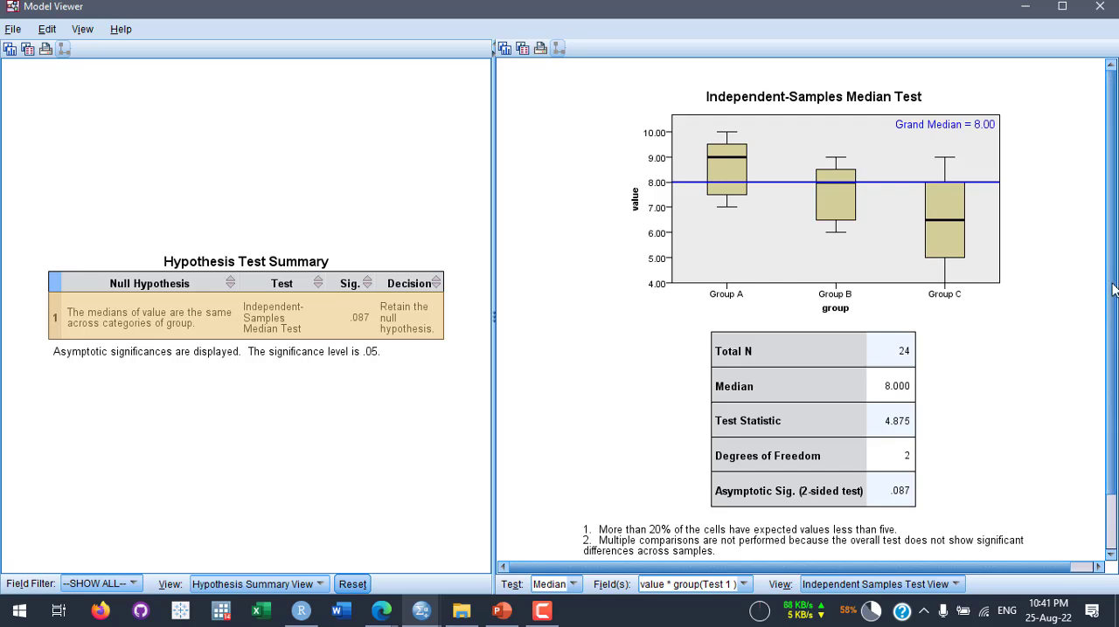
pyautogui.moveTo(1106, 288); pyautogui.dragTo(1108, 378)
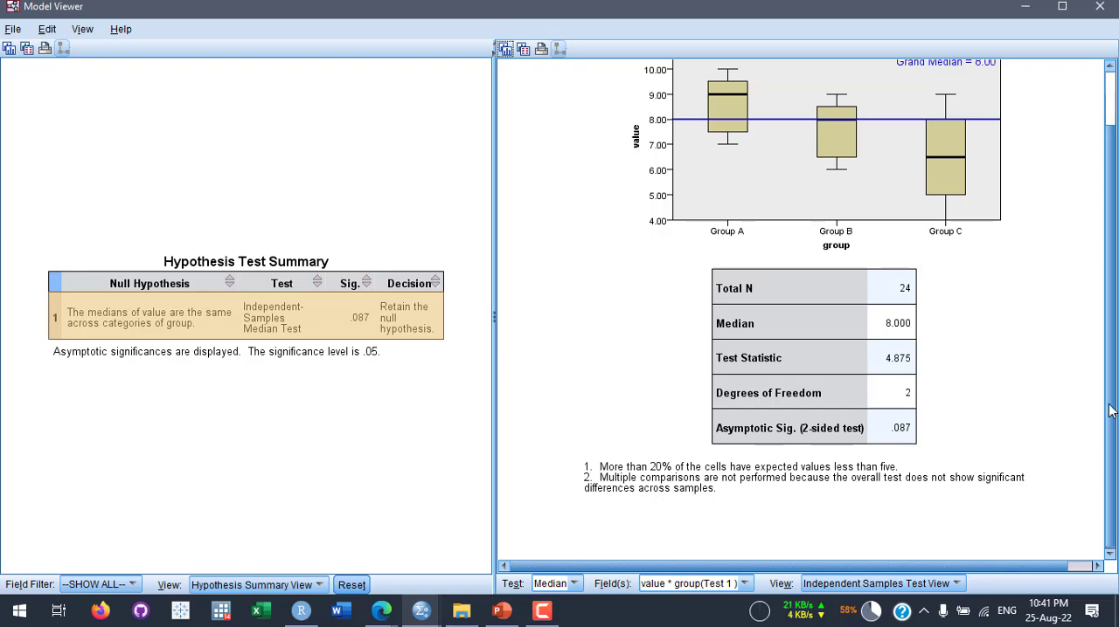
pyautogui.scroll(2, 747, 393)
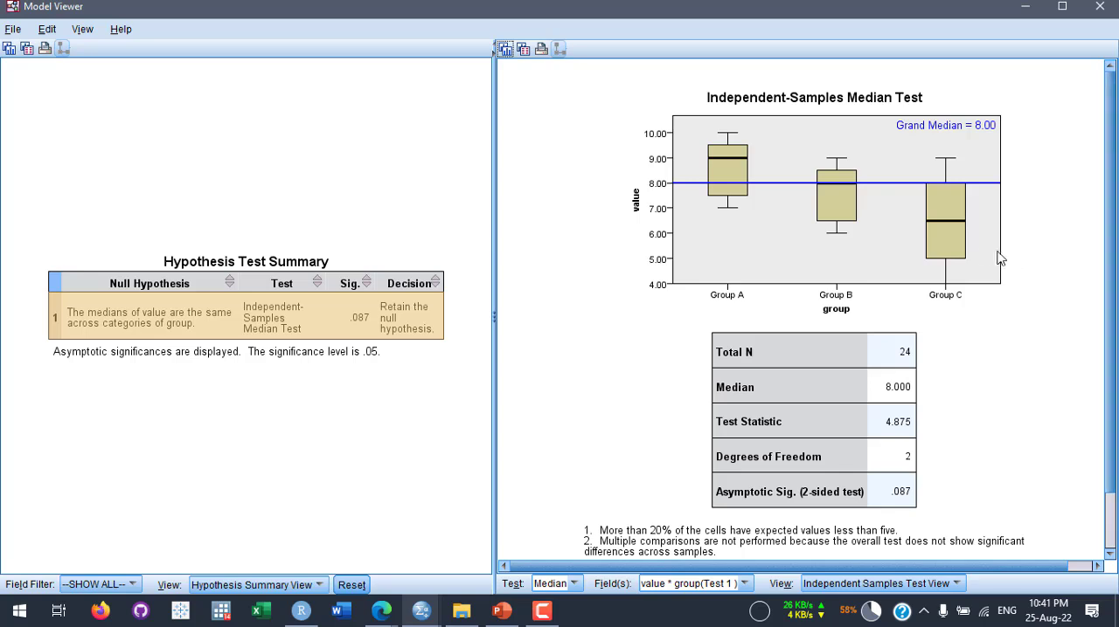
pyautogui.moveTo(956, 229)
pyautogui.scroll(-1, 612, 382)
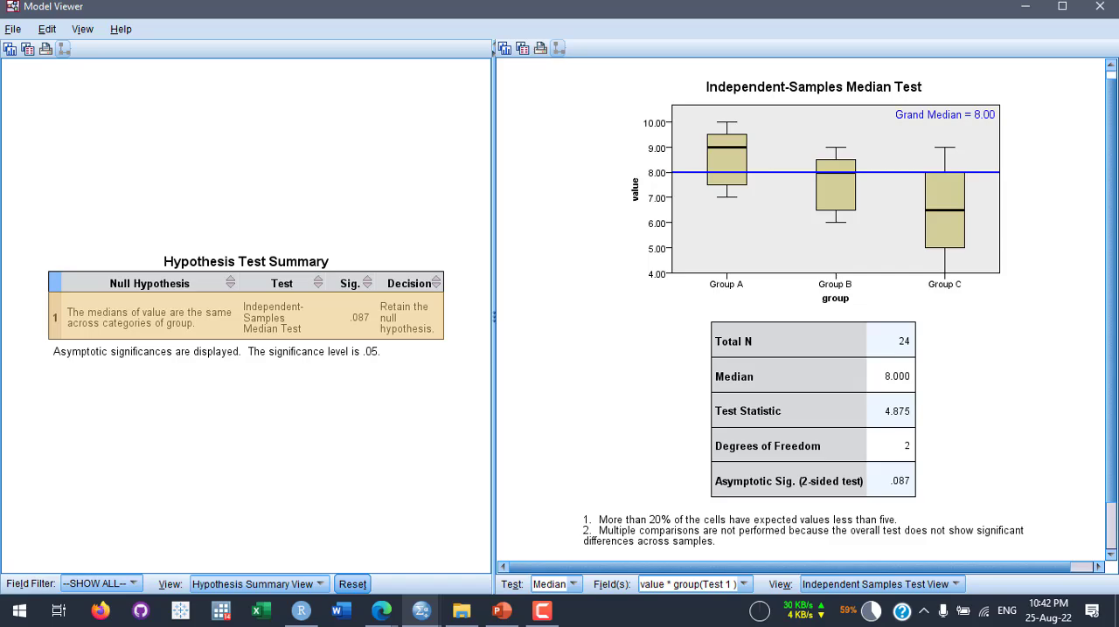
pyautogui.click(1103, 8)
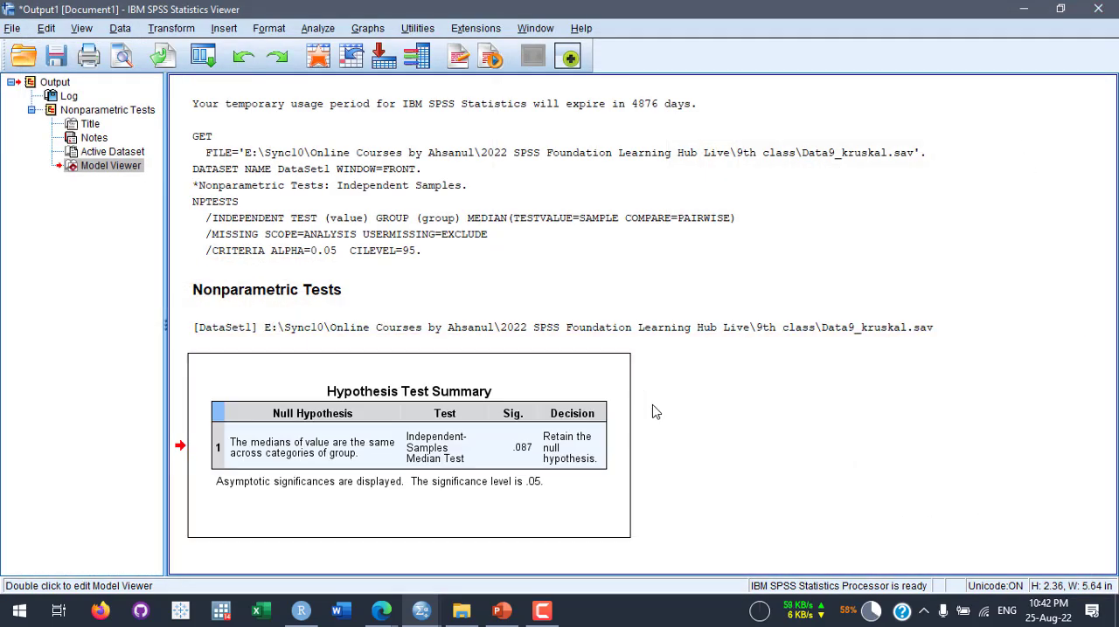
# - Go back to the dataset, change the measurement level of the value variable to Scale, and return to the case data
pyautogui.click(351, 57)
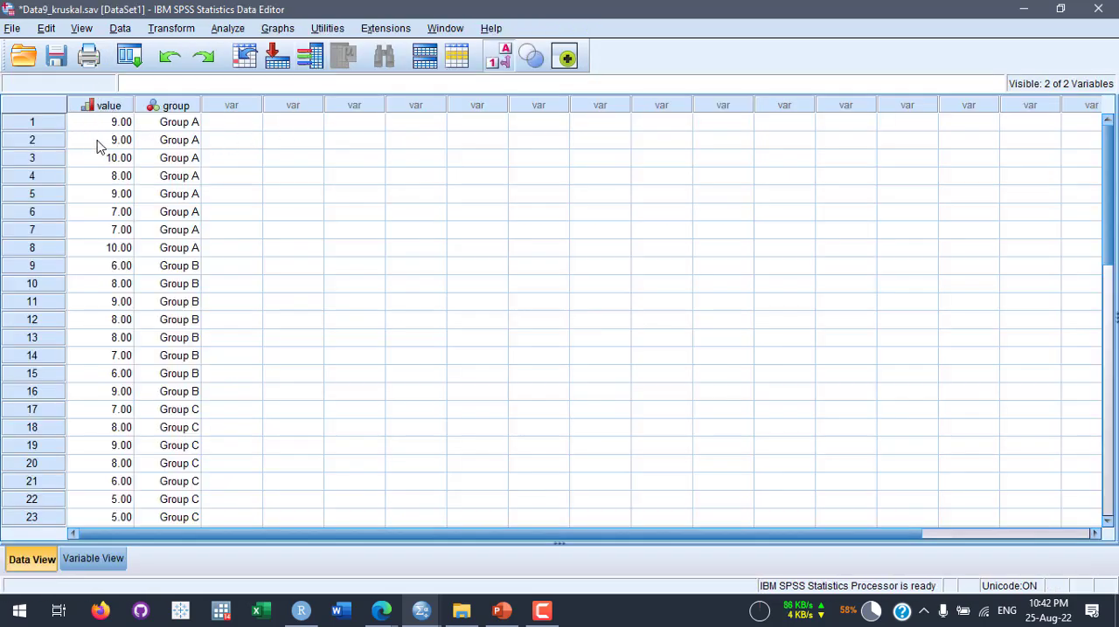
pyautogui.click(93, 559)
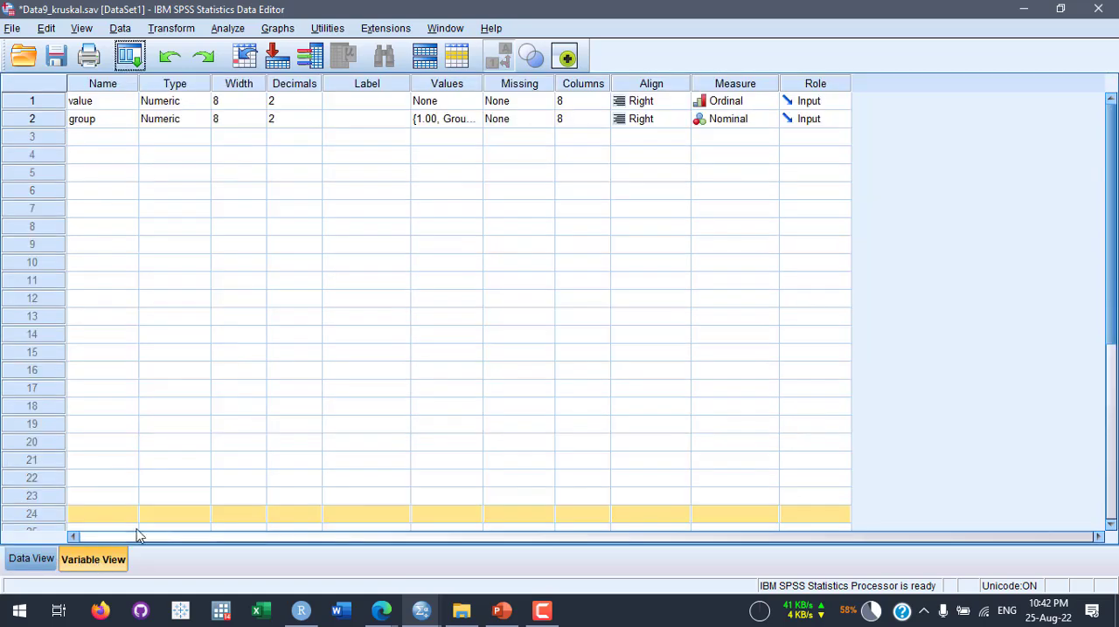
pyautogui.click(760, 100)
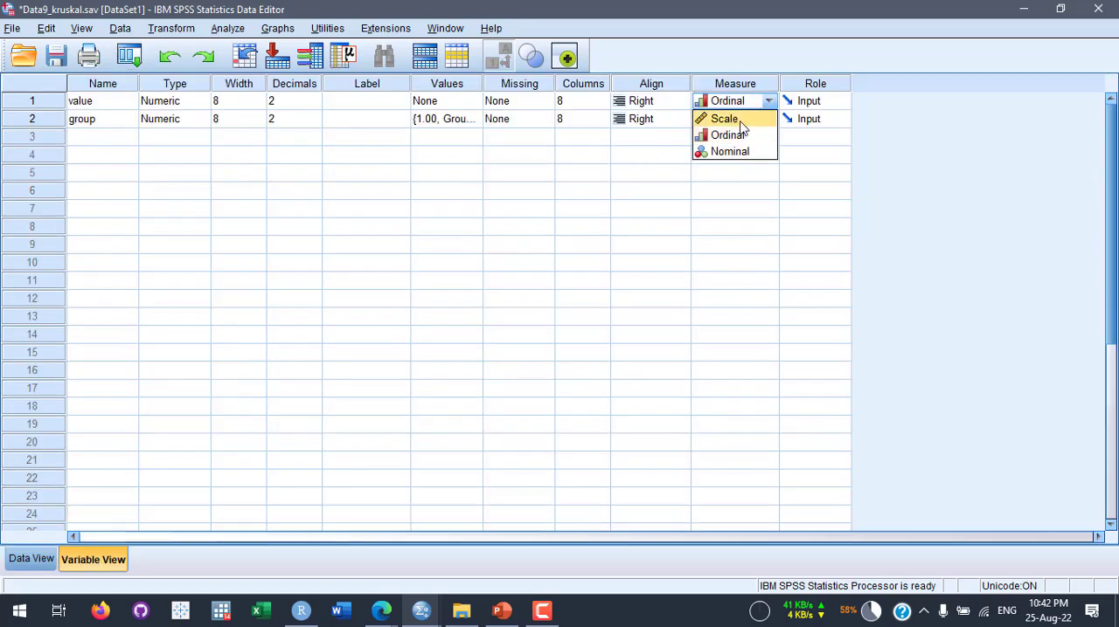
pyautogui.click(728, 118)
pyautogui.click(31, 559)
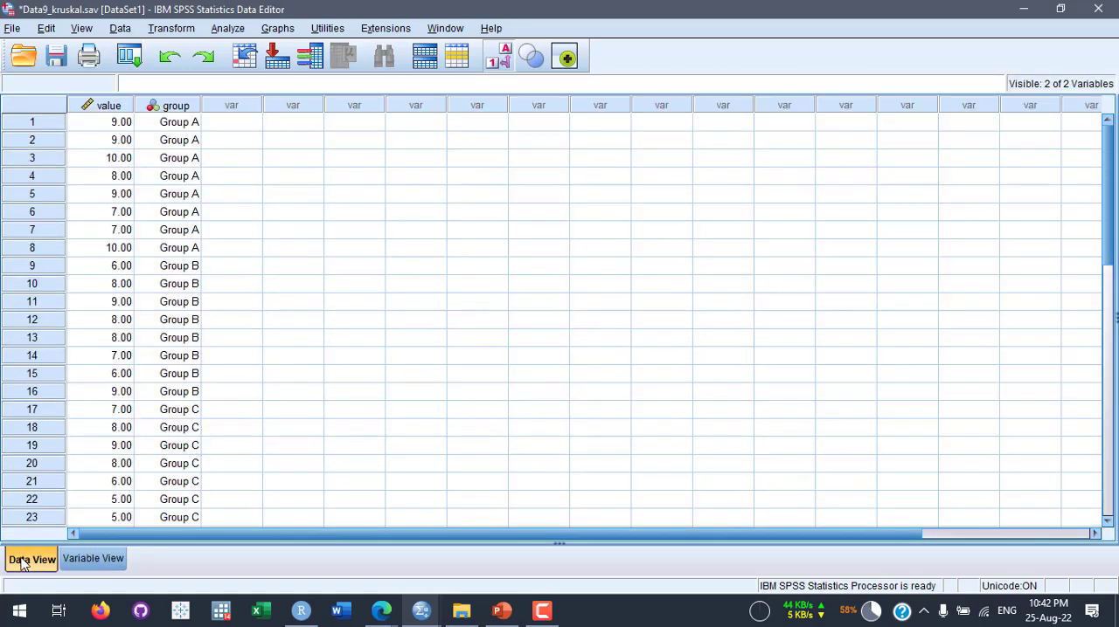
# - Set up a One-Way ANOVA with group as the factor and value as the dependent variable
pyautogui.click(231, 30)
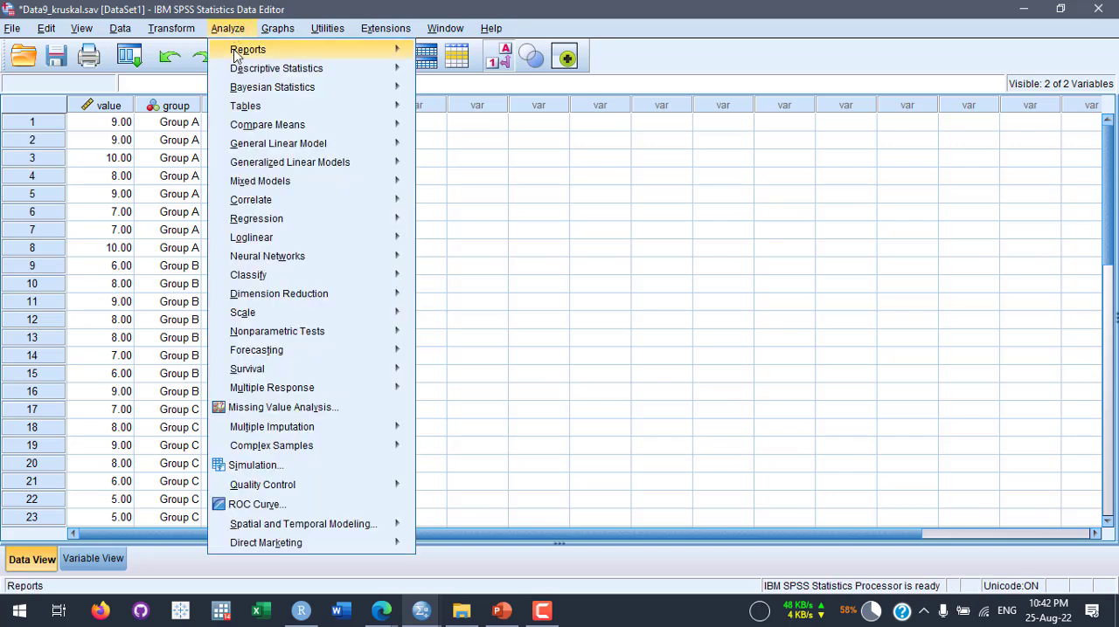
pyautogui.moveTo(302, 131)
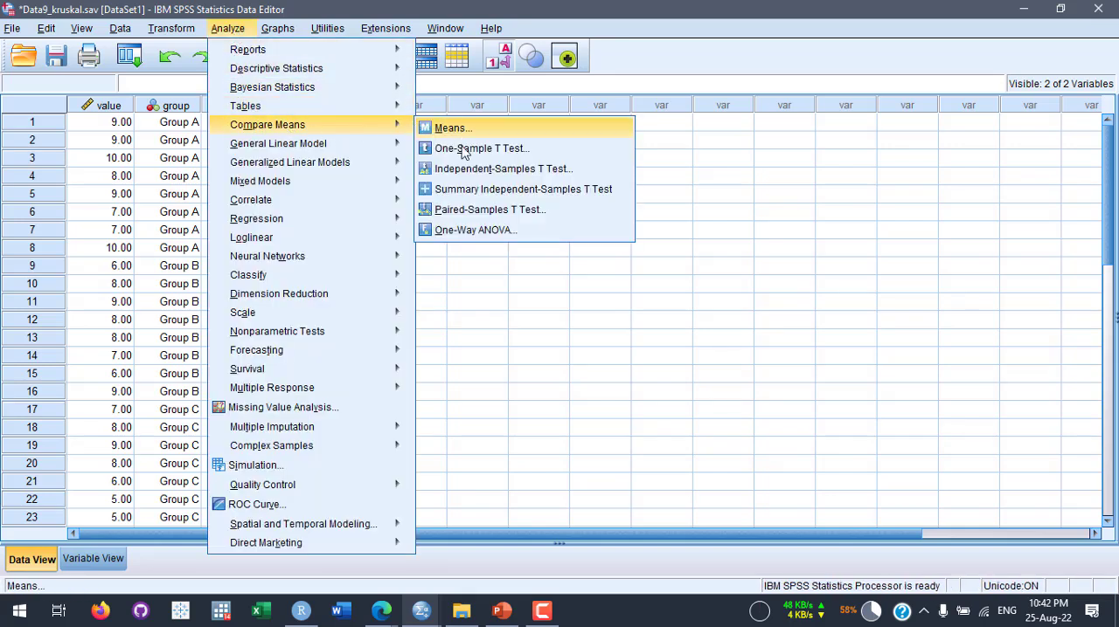
pyautogui.click(472, 229)
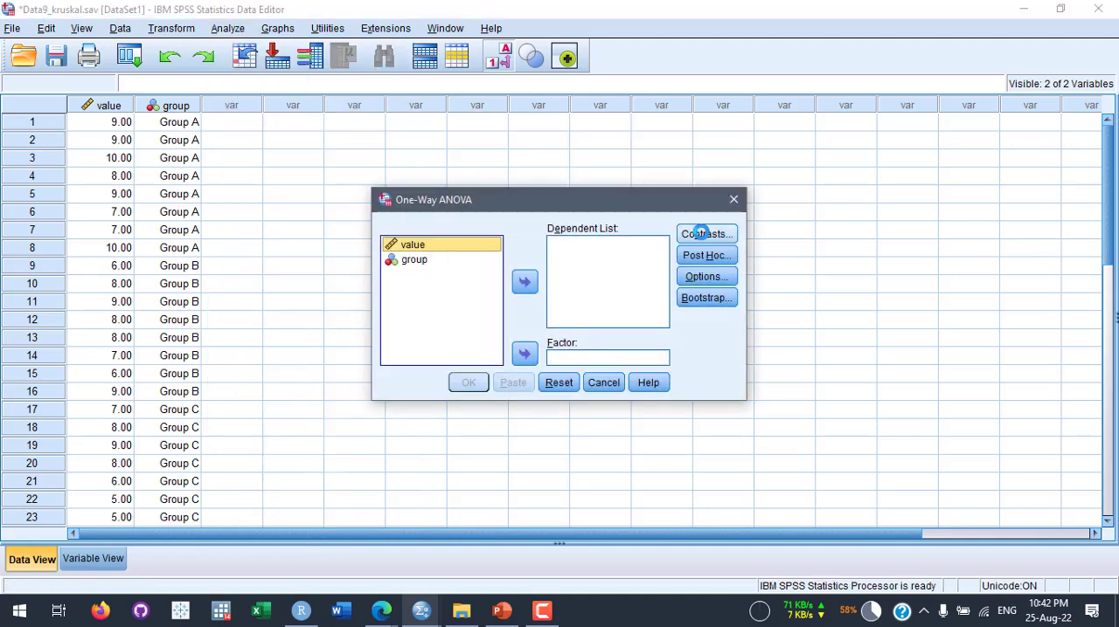
pyautogui.click(427, 262)
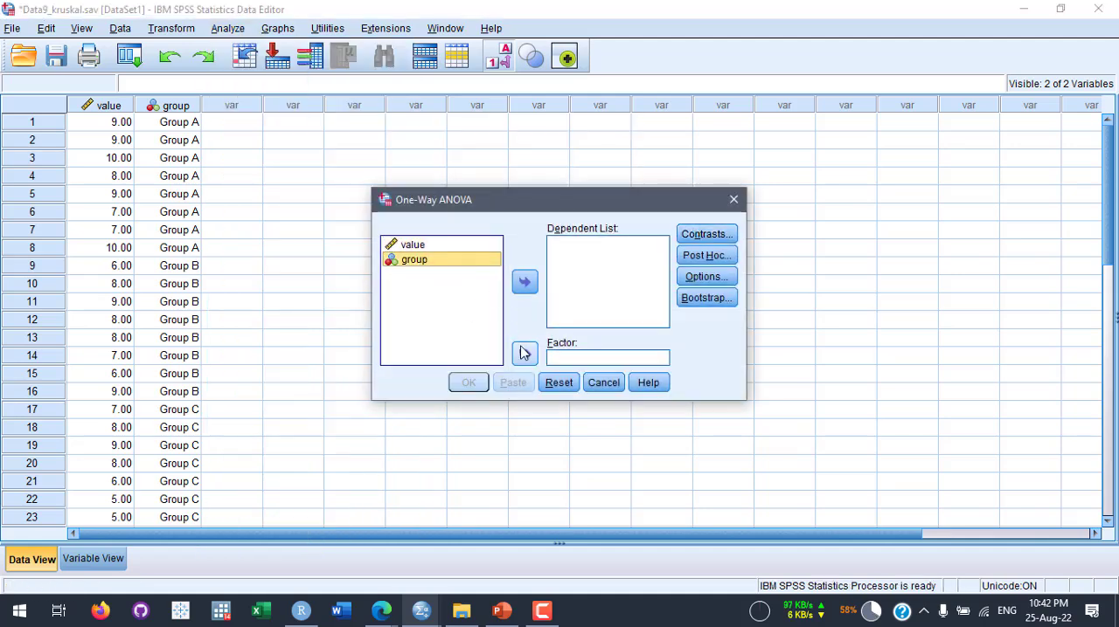
pyautogui.click(524, 353)
pyautogui.click(523, 282)
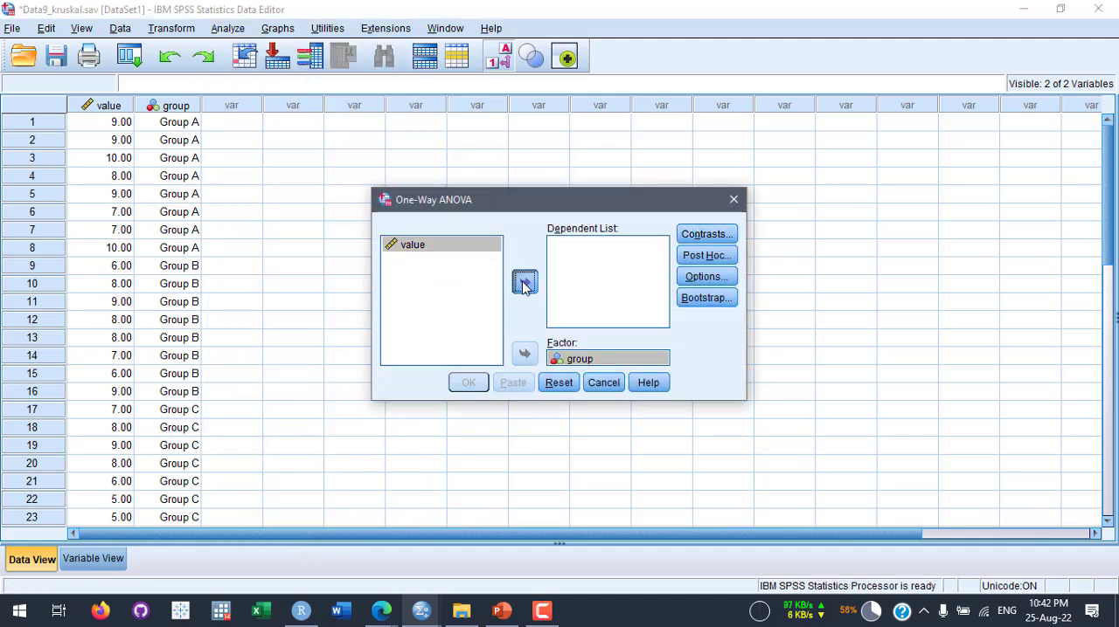
# - Add the Tukey post hoc comparison to the One-Way ANOVA and run the analysis
pyautogui.click(704, 256)
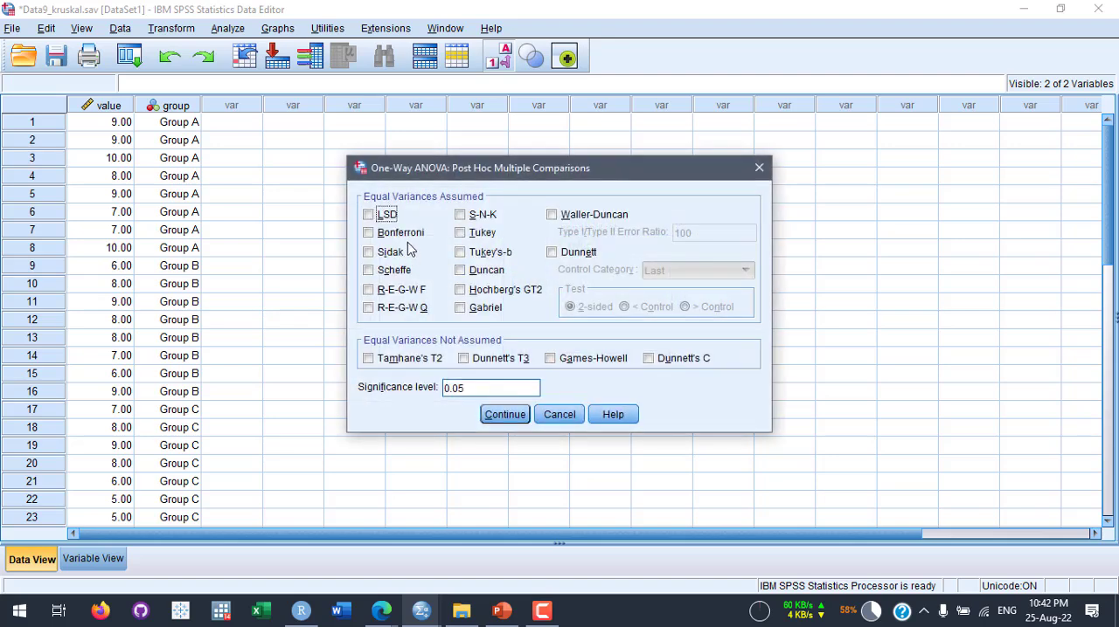
pyautogui.click(475, 236)
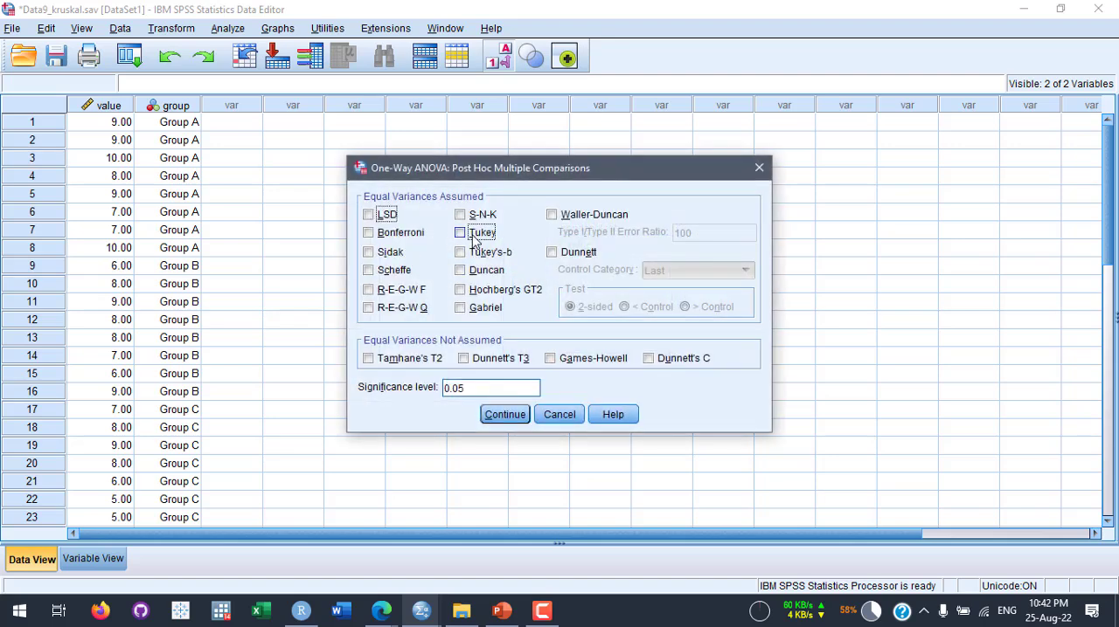
pyautogui.click(504, 415)
pyautogui.click(472, 385)
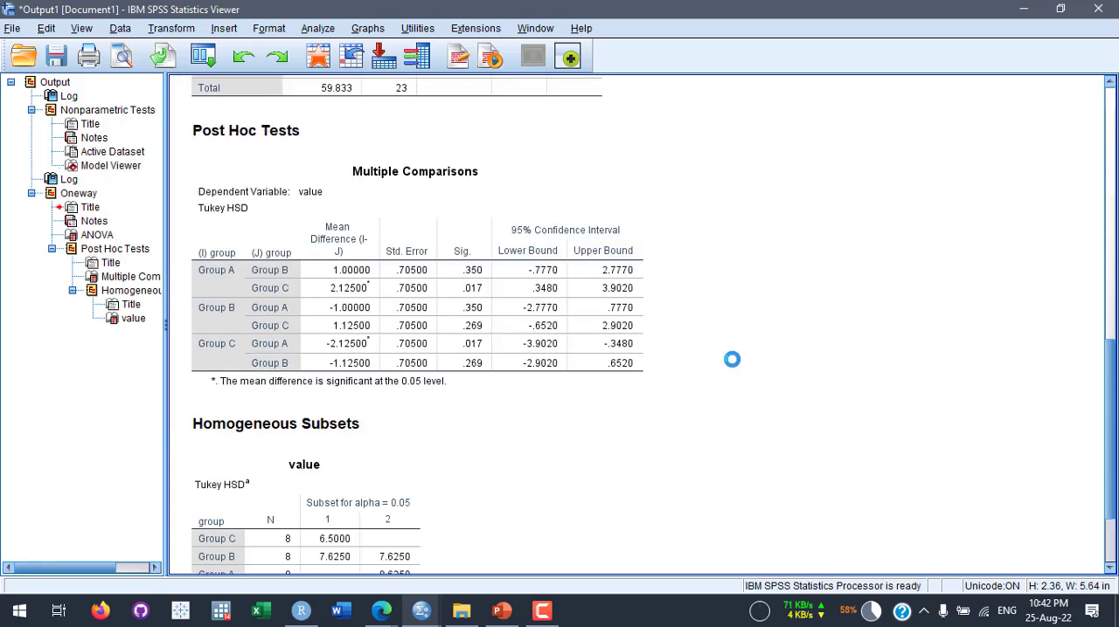
# - Examine the Oneway output: the ANOVA table, the Tukey Multiple Comparisons and the Homogeneous Subsets table for value
pyautogui.scroll(-2, 748, 372)
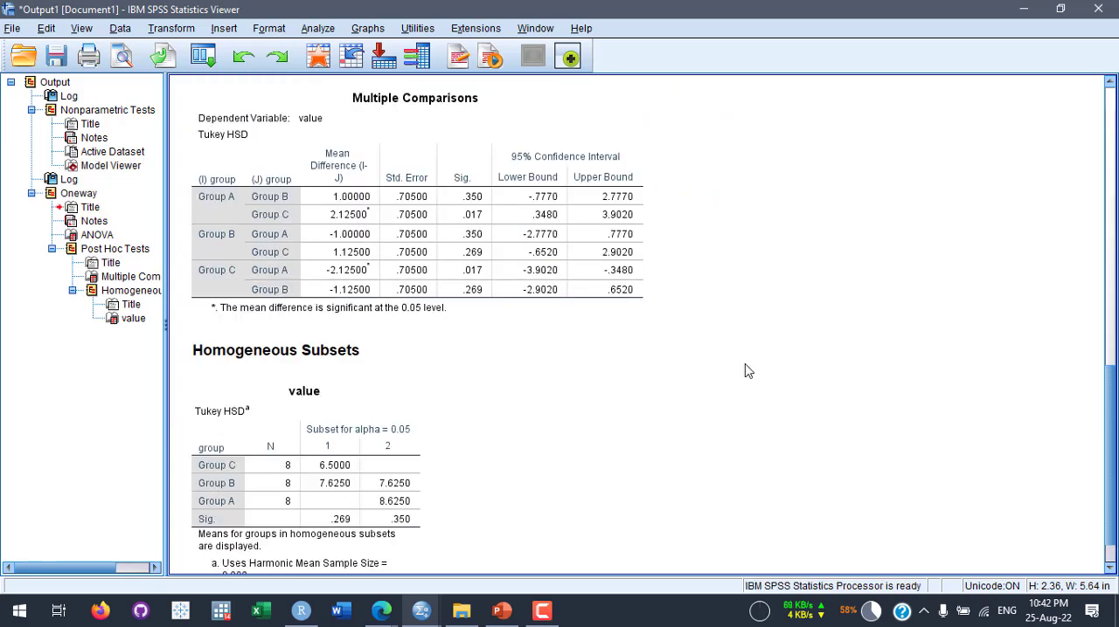
pyautogui.click(381, 498)
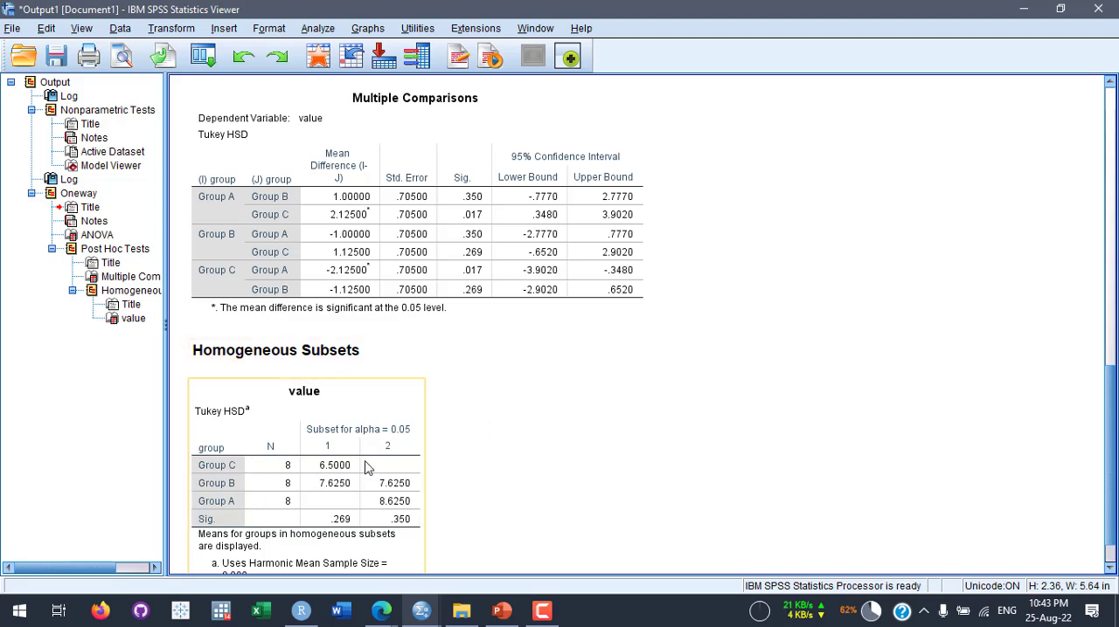
pyautogui.scroll(-1, 524, 445)
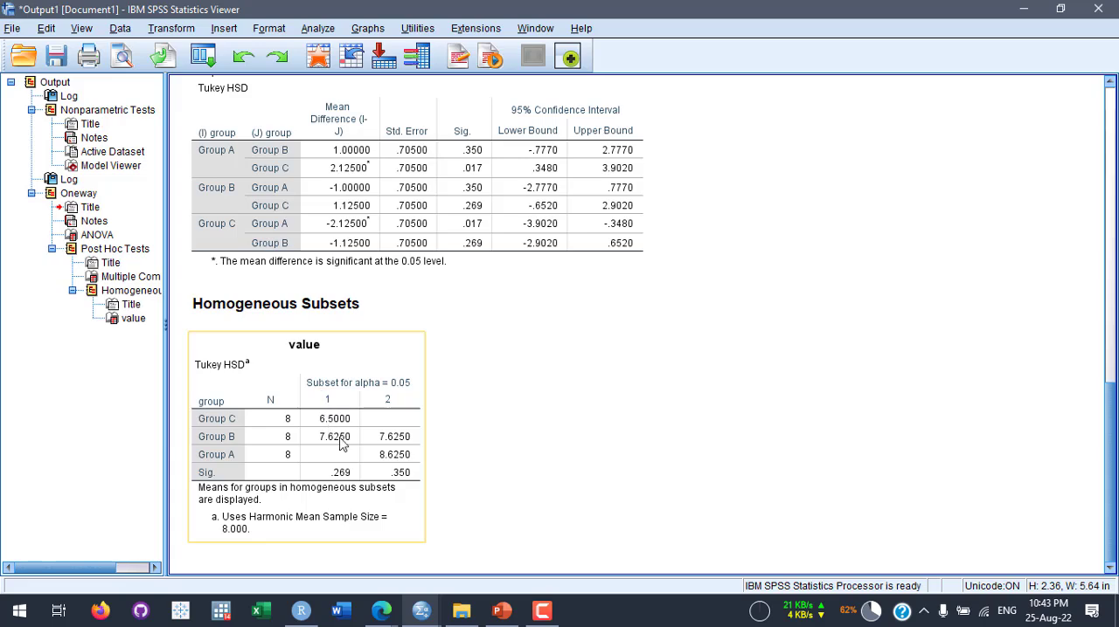
pyautogui.scroll(3, 586, 455)
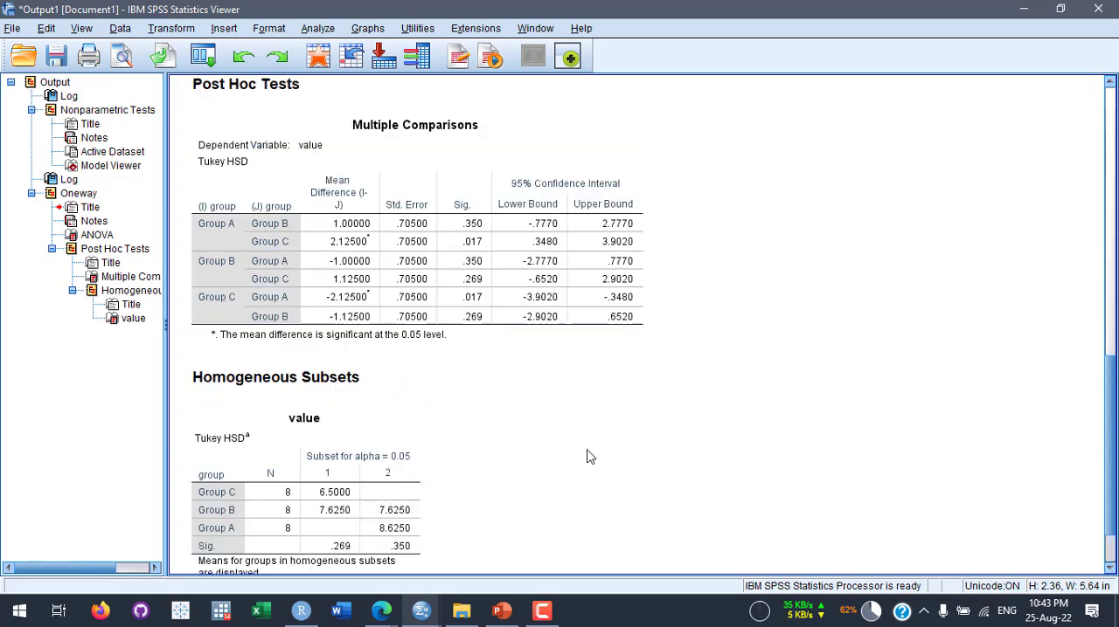
pyautogui.scroll(5, 587, 457)
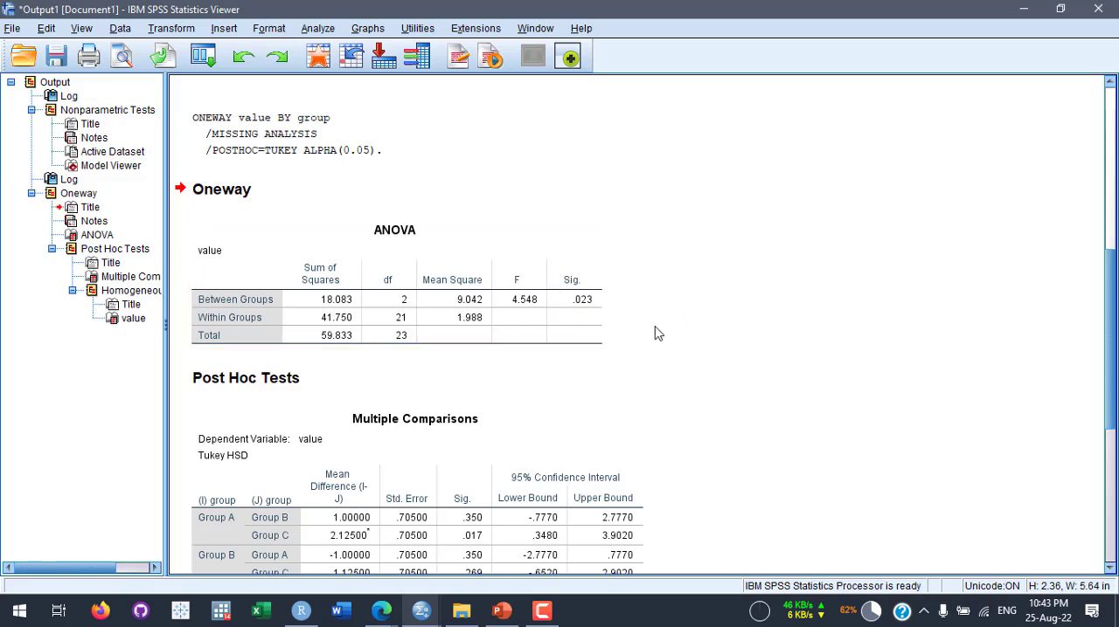
pyautogui.scroll(-6, 690, 367)
pyautogui.scroll(-2, 712, 384)
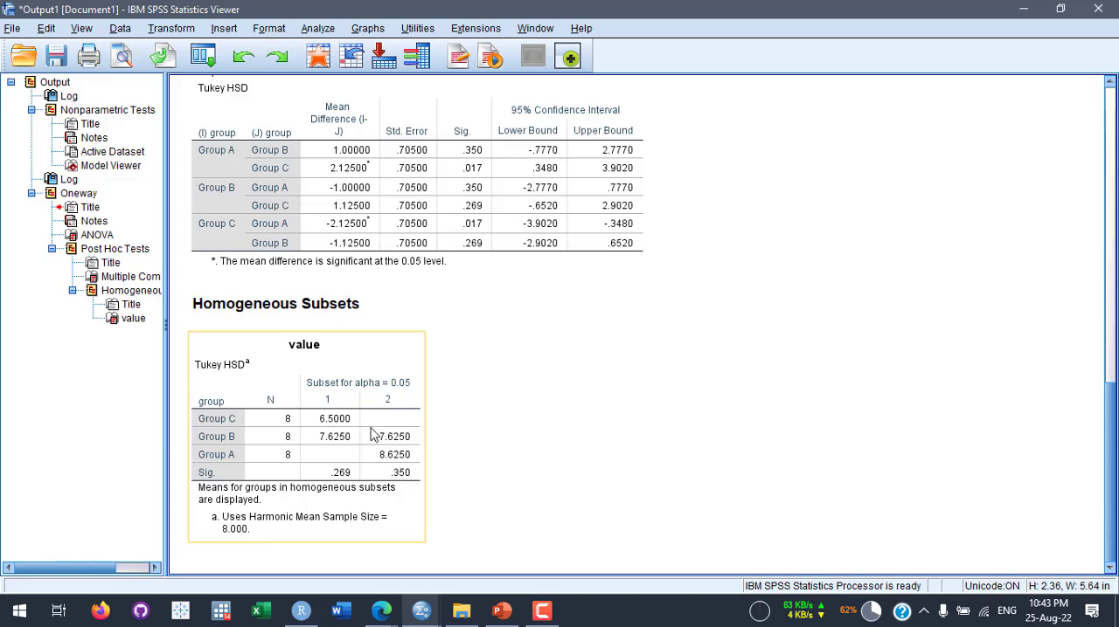
pyautogui.scroll(3, 724, 449)
pyautogui.scroll(3, 724, 448)
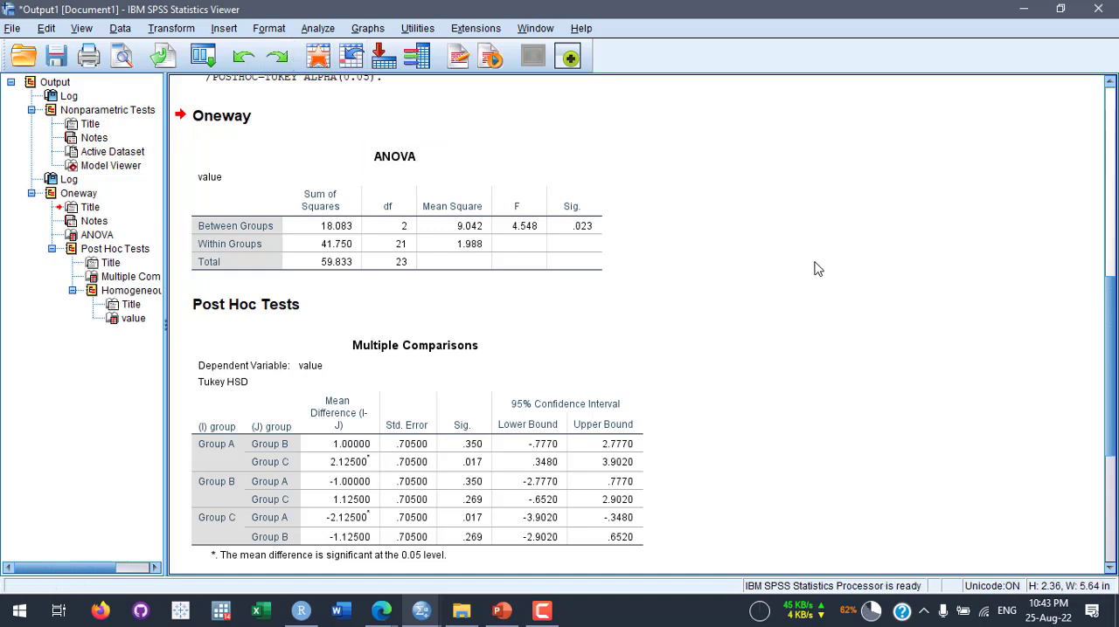
# - Compare the median test's Hypothesis Test Summary with the ANOVA table's significance in the output
pyautogui.scroll(5, 804, 266)
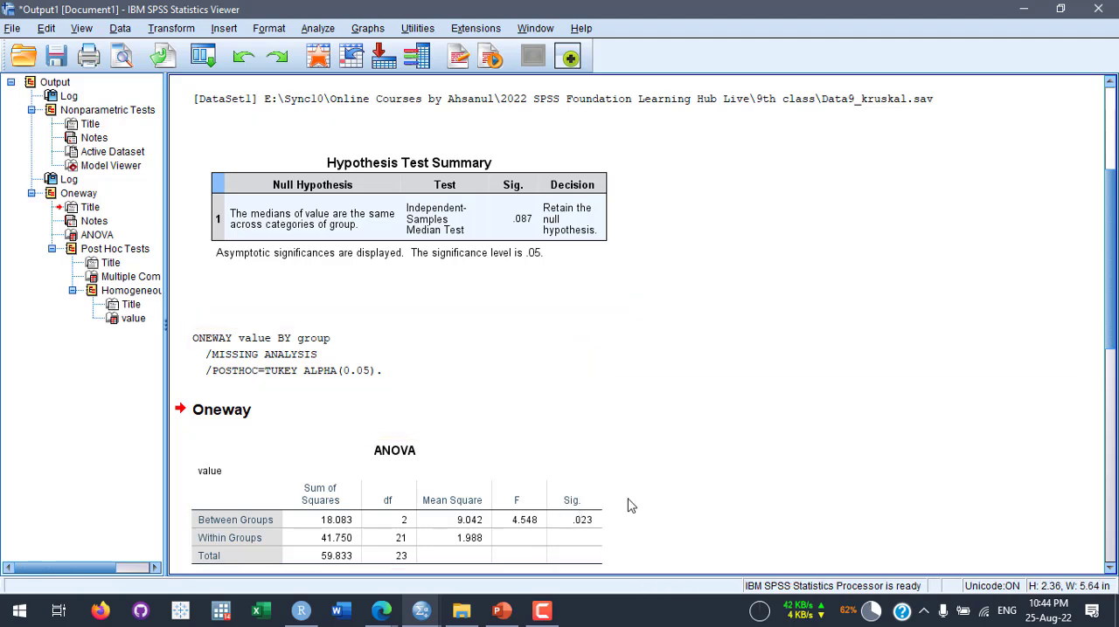
pyautogui.scroll(2, 634, 504)
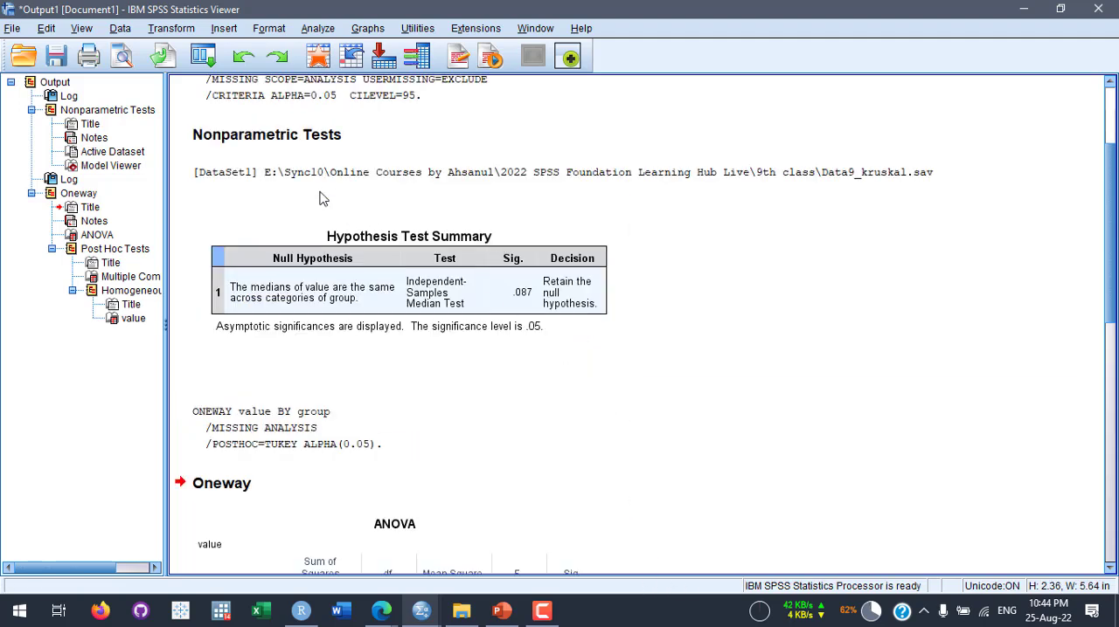
pyautogui.scroll(-6, 388, 282)
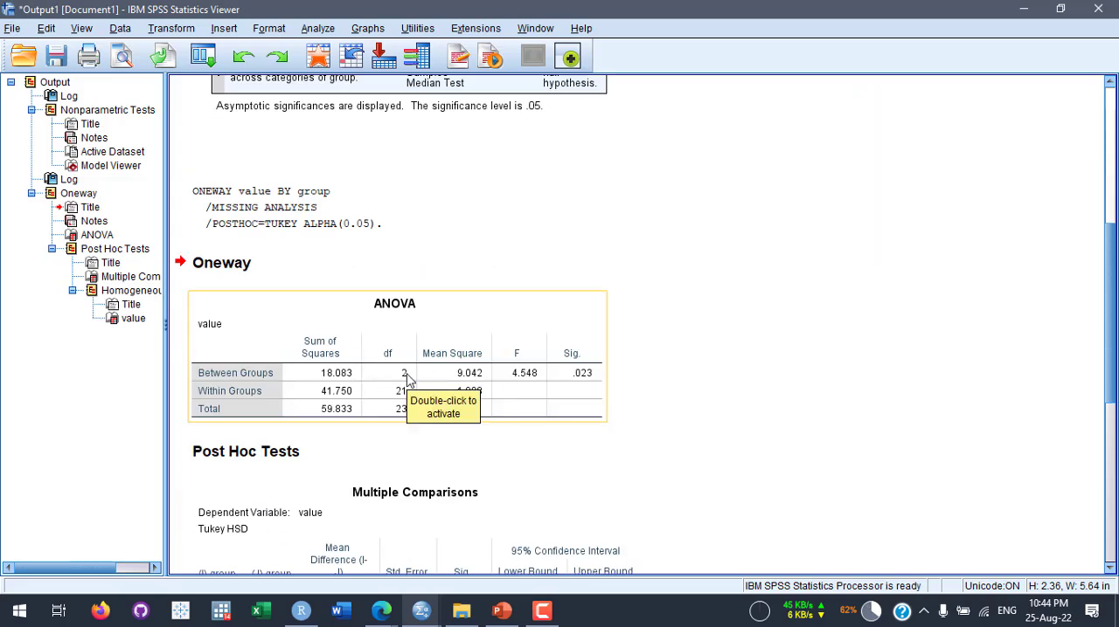
pyautogui.scroll(4, 407, 377)
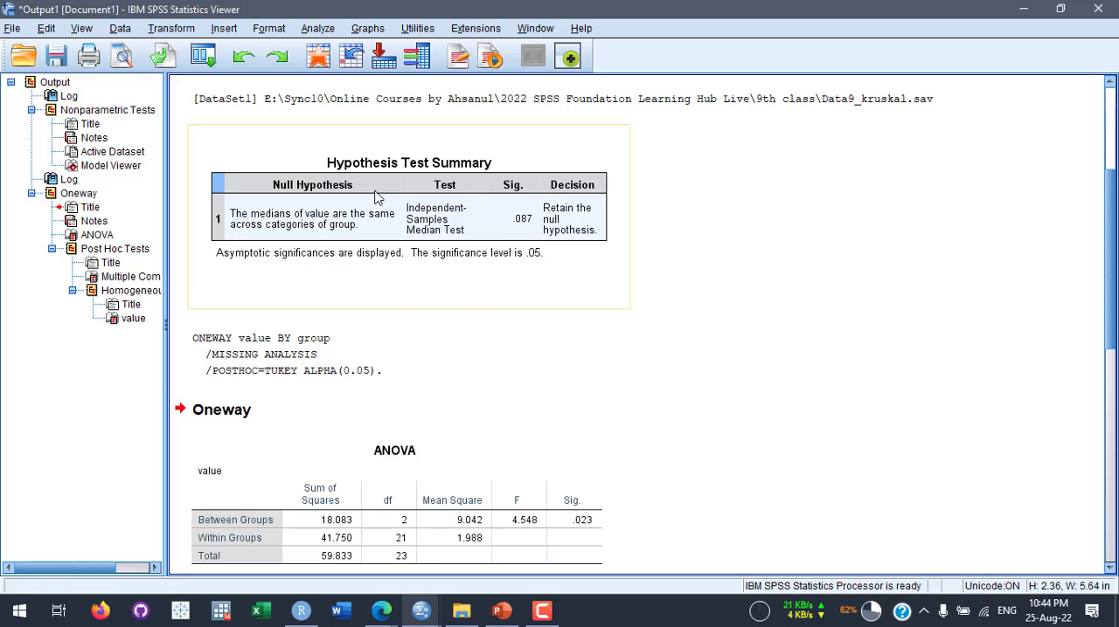
pyautogui.scroll(-4, 444, 219)
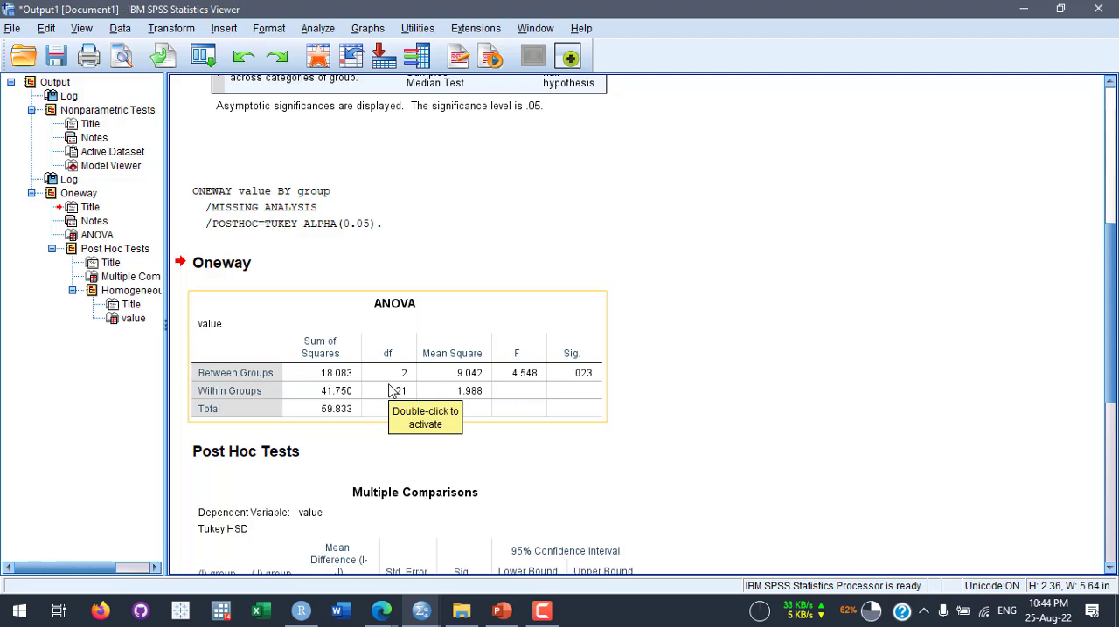
pyautogui.scroll(2, 696, 259)
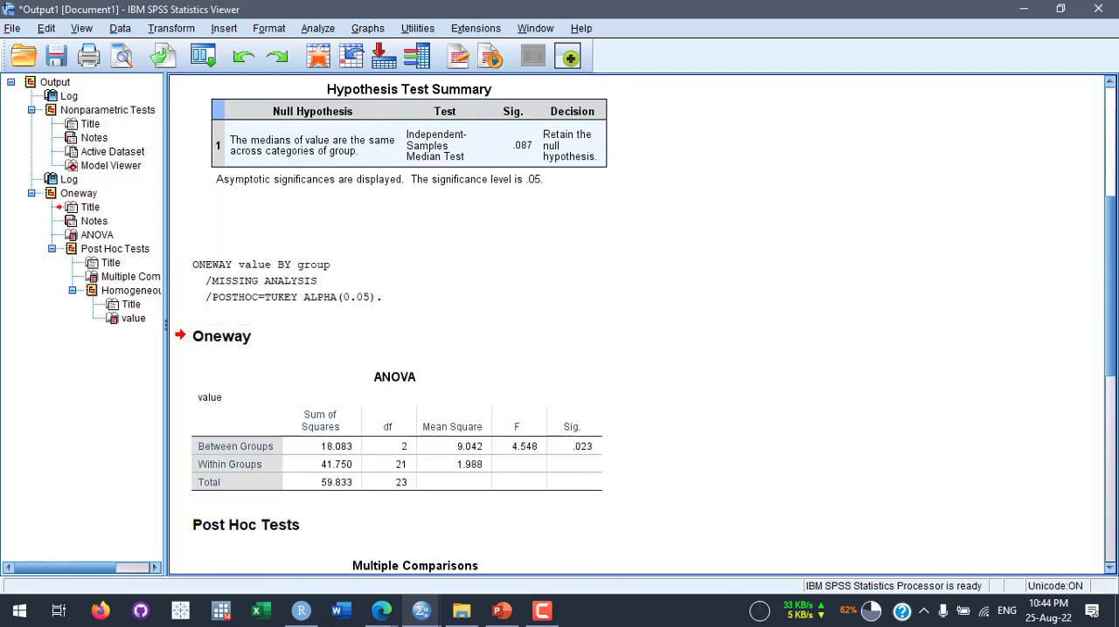
# - Close the output document without saving it and look through the cases of the dataset
pyautogui.click(1098, 8)
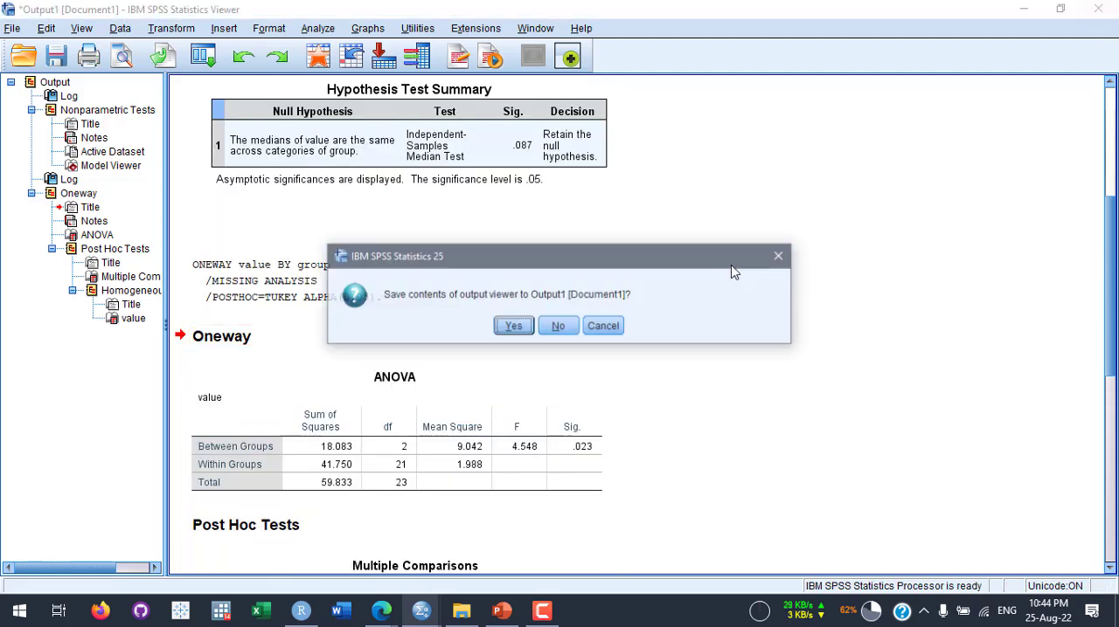
pyautogui.click(560, 332)
pyautogui.scroll(-1, 258, 297)
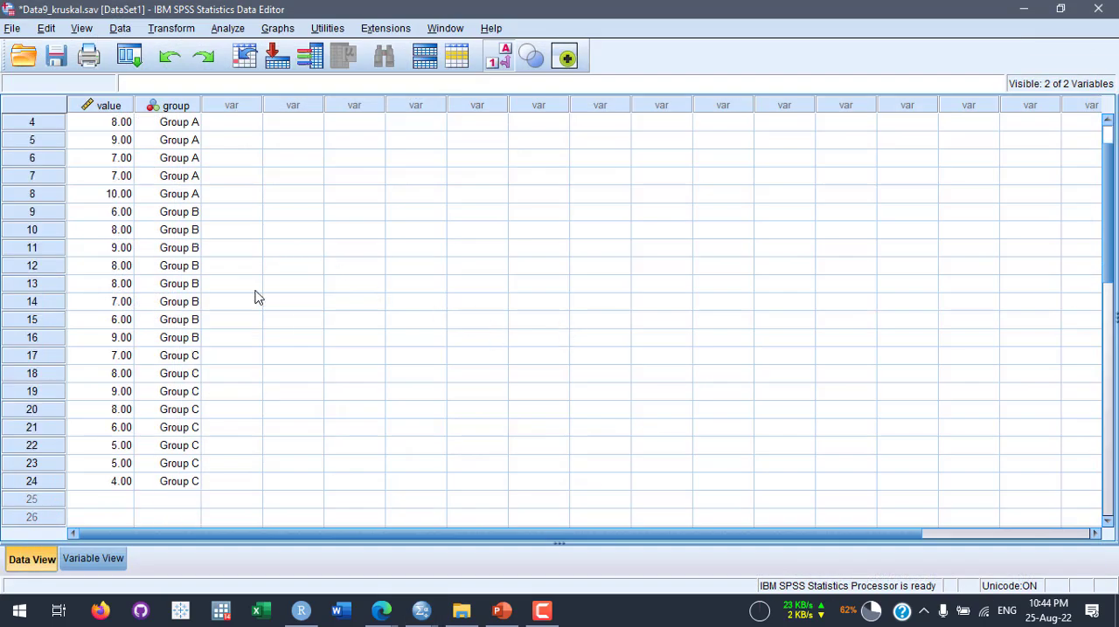
pyautogui.scroll(-1, 256, 297)
pyautogui.scroll(2, 245, 289)
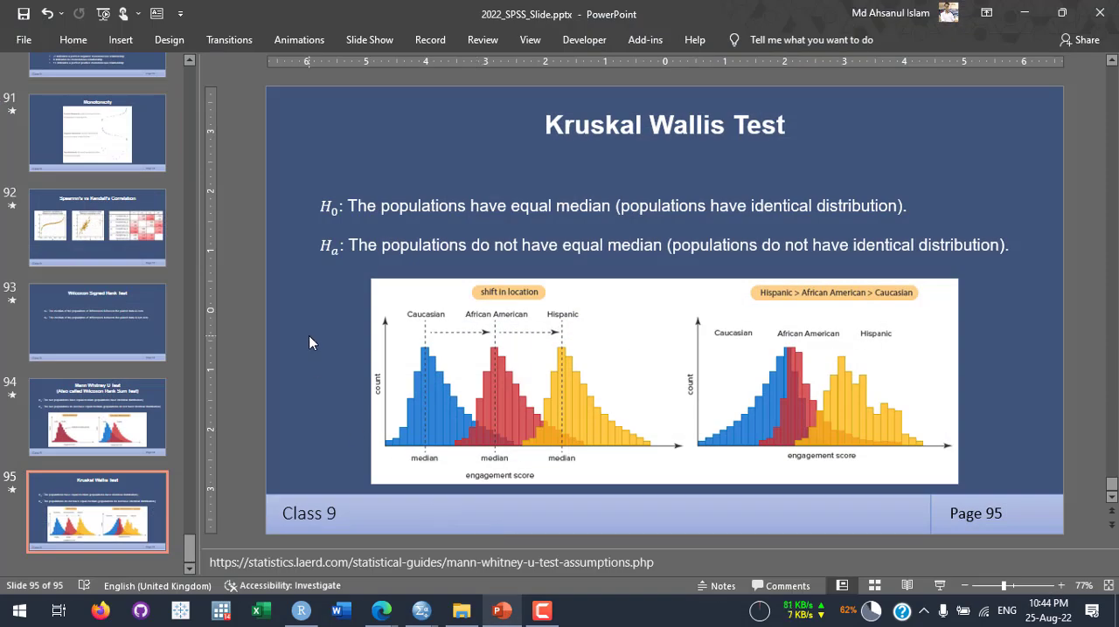
# - In the PowerPoint deck 2022_SPSS_Slide.pptx, review the Class 9 slides on nonparametric tests, from the section title to Kruskal Wallis Test
pyautogui.scroll(5, 309, 335)
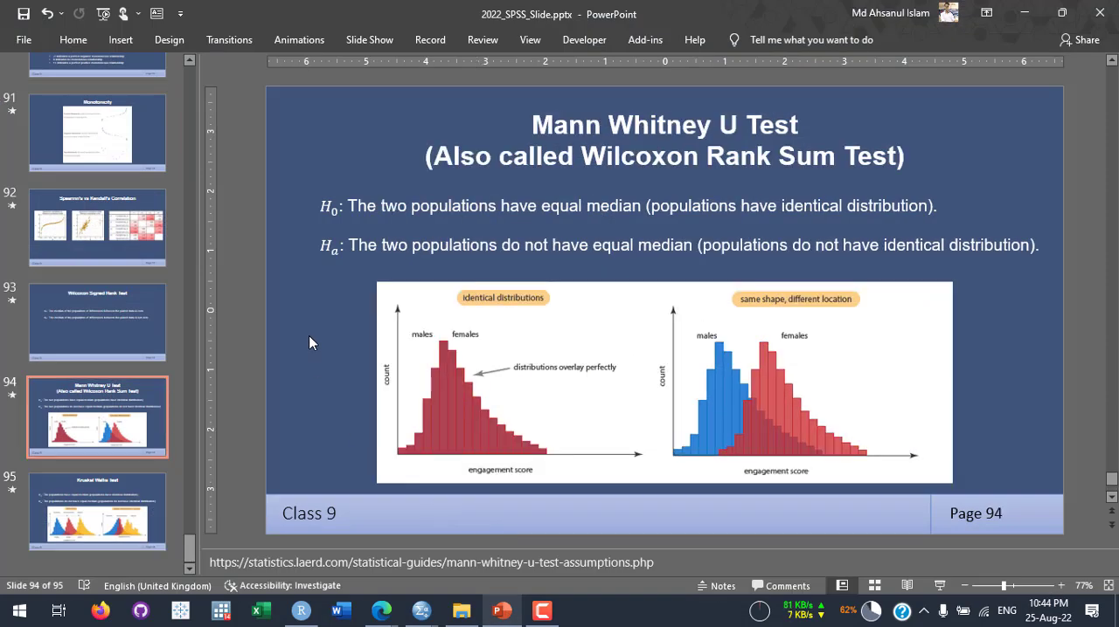
pyautogui.scroll(3, 303, 346)
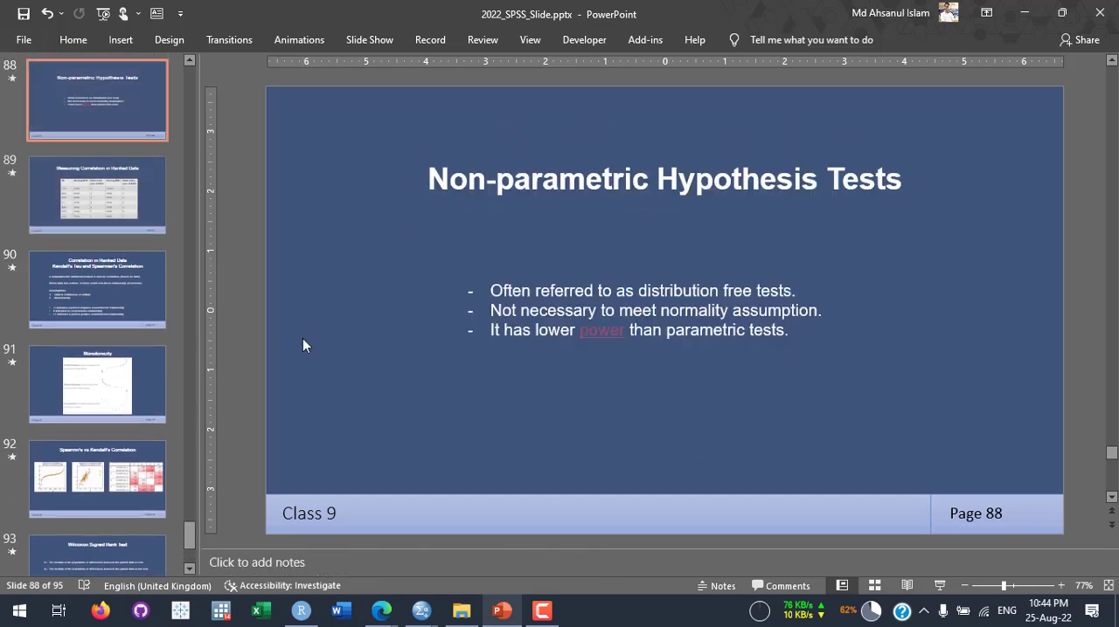
pyautogui.scroll(2, 302, 341)
pyautogui.scroll(-1, 305, 344)
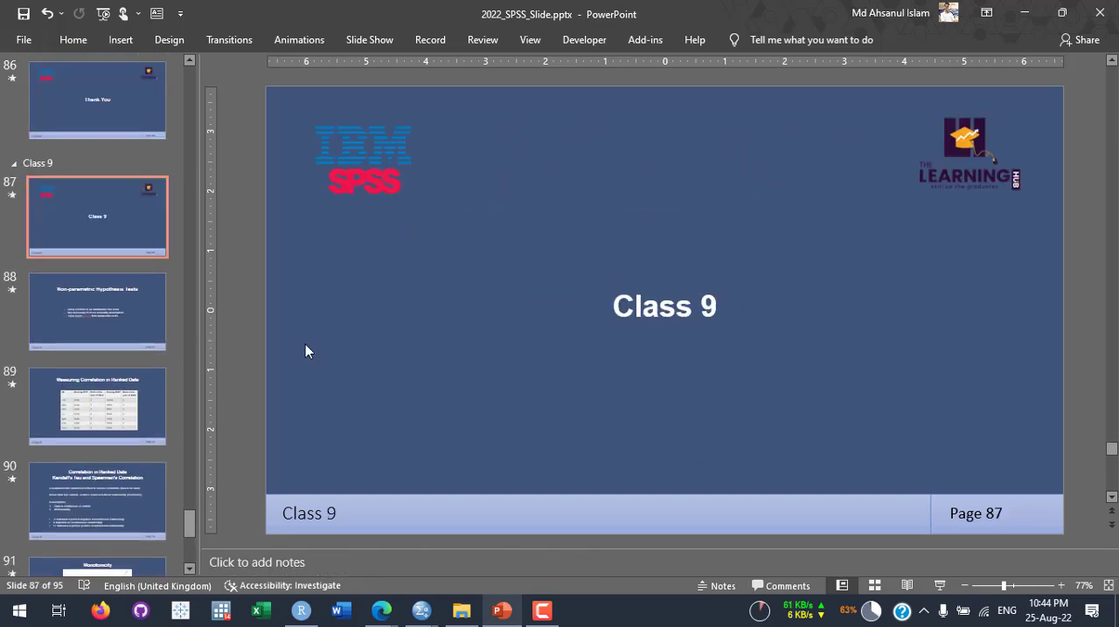
pyautogui.scroll(-2, 305, 345)
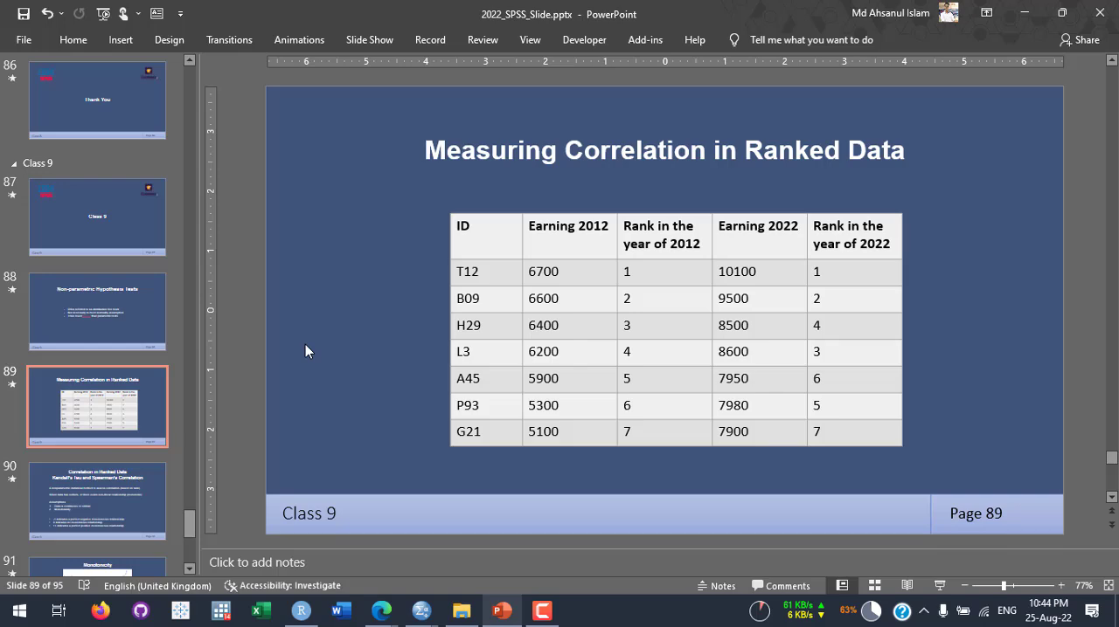
pyautogui.scroll(-1, 305, 345)
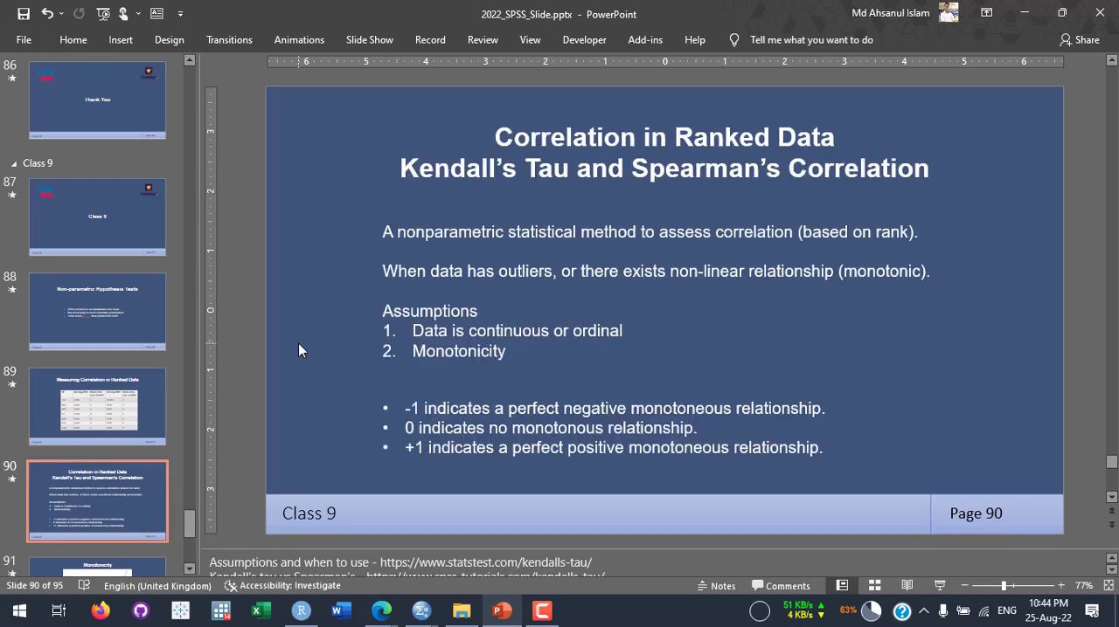
pyautogui.scroll(-1, 298, 344)
pyautogui.scroll(-1, 298, 344)
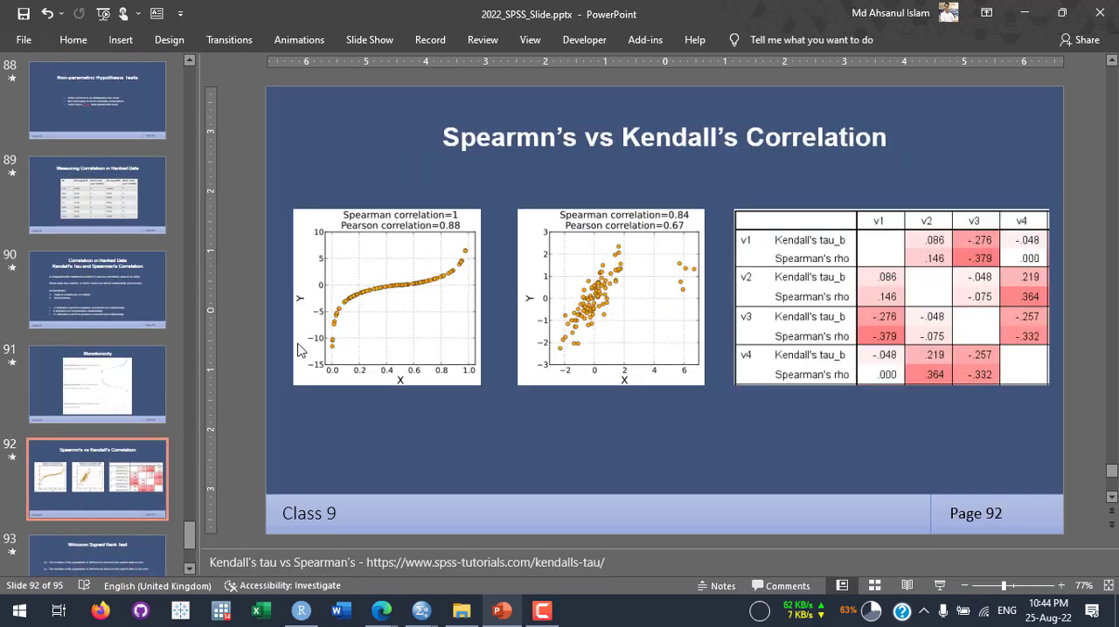
pyautogui.scroll(-1, 298, 344)
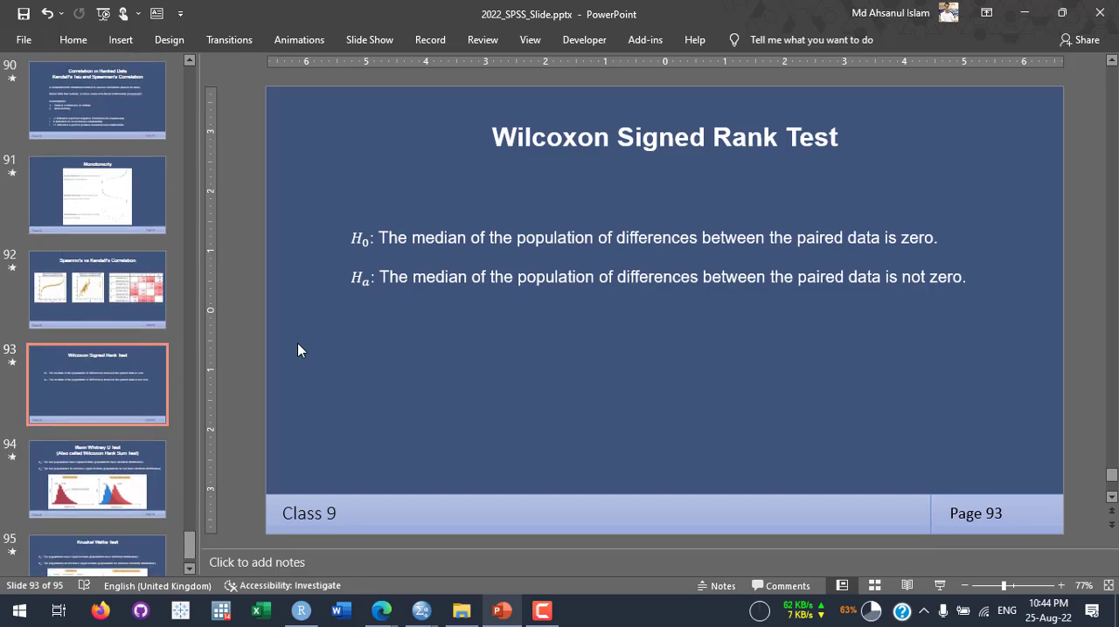
pyautogui.scroll(-1, 298, 351)
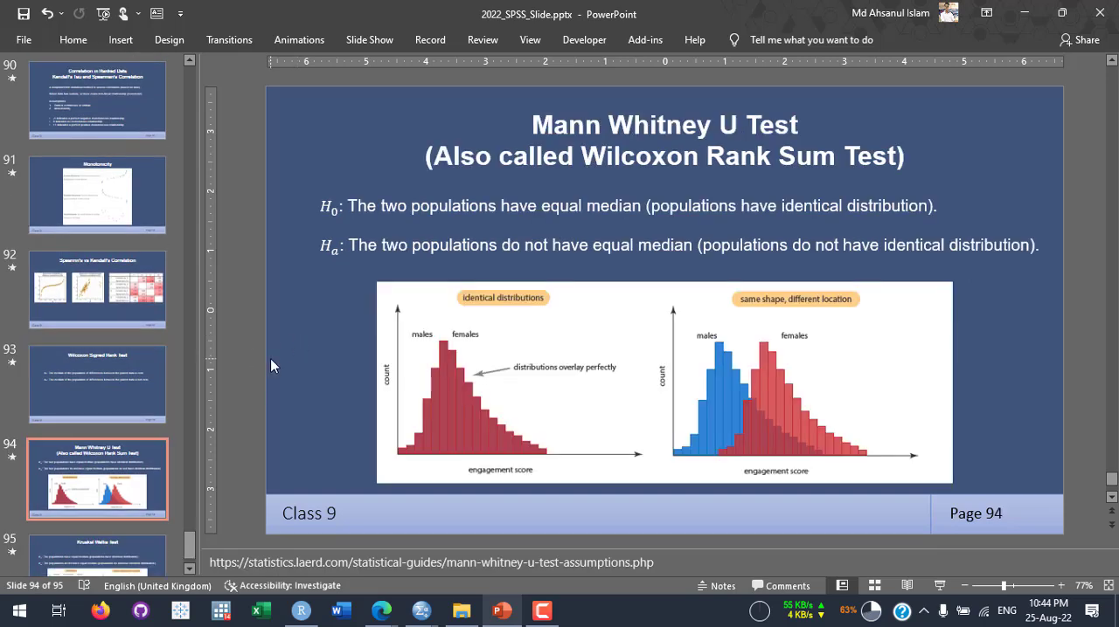
pyautogui.scroll(-1, 270, 365)
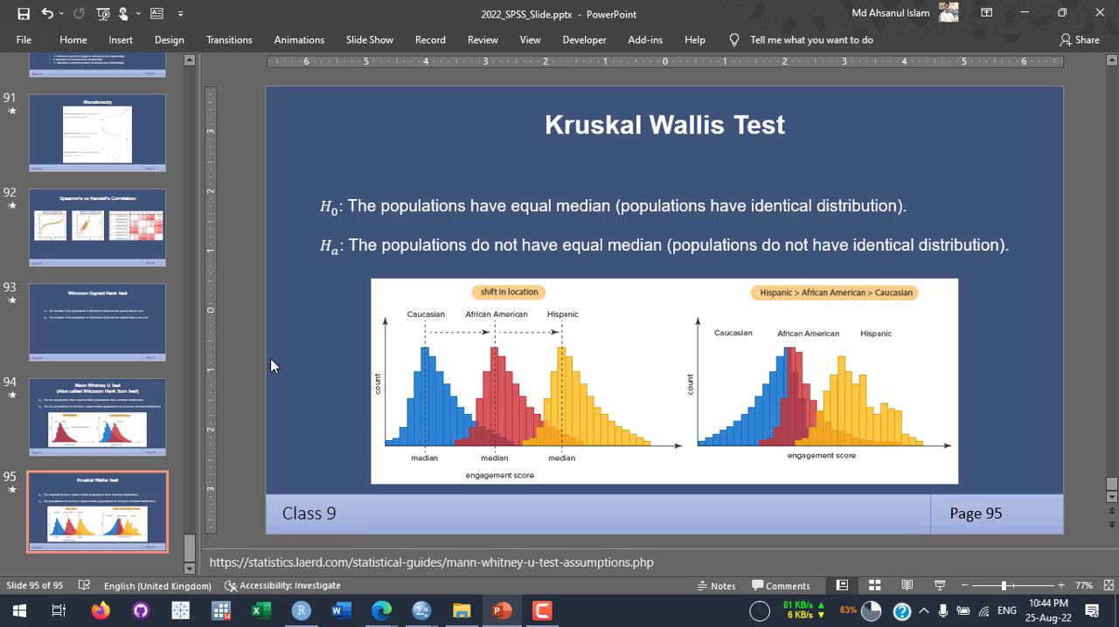